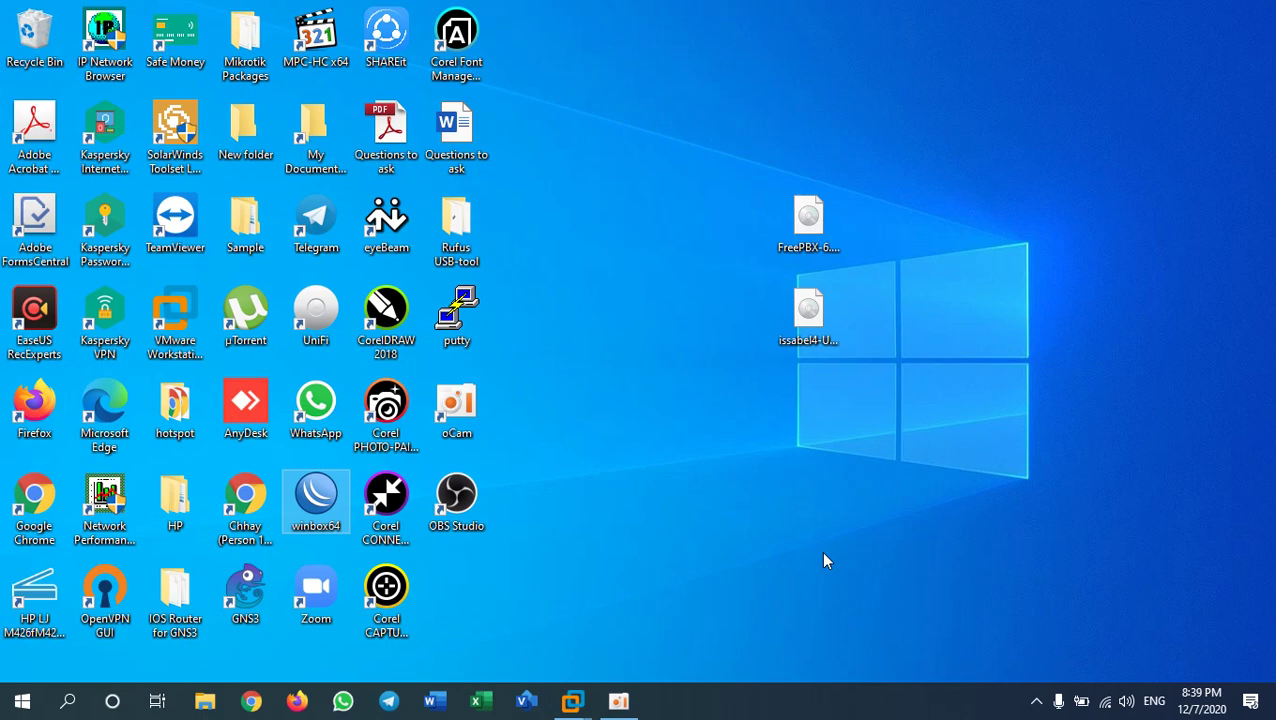
# Open a Command Prompt on the host PC and run ipconfig to look up the Wi-Fi adapter's IPv4 address.
pyautogui.press('super+r')
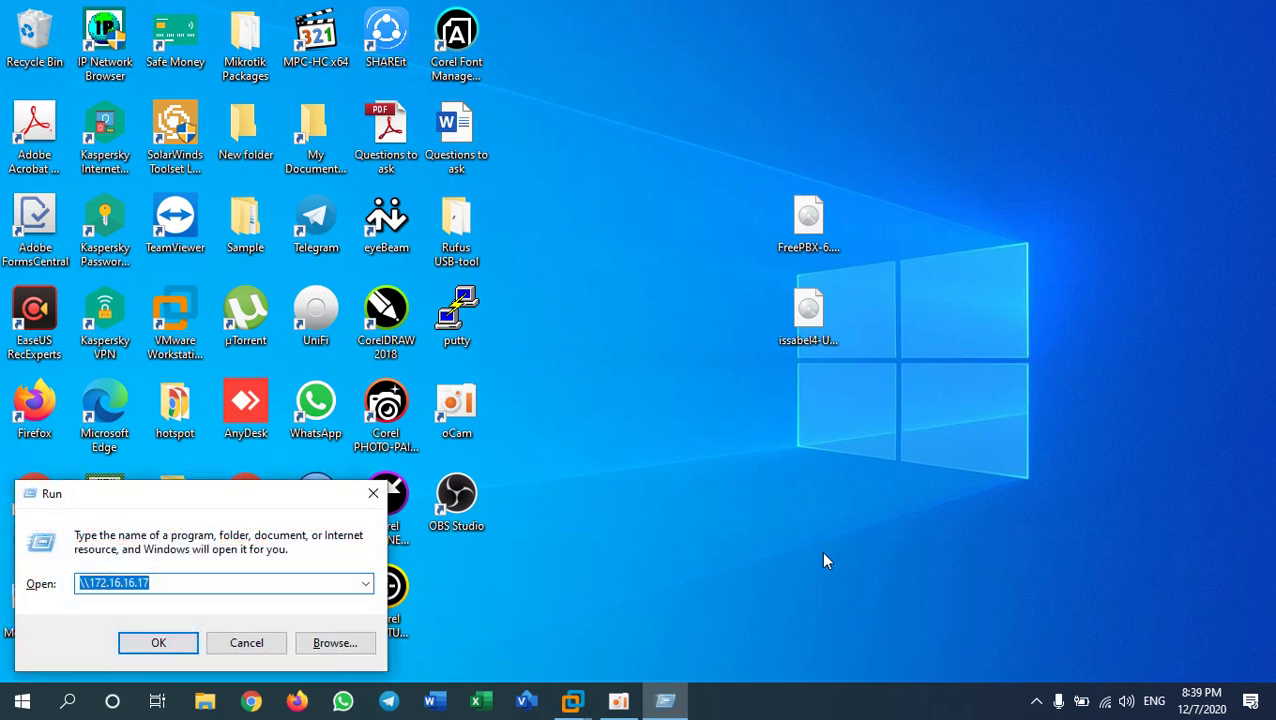
pyautogui.write('cmd')
pyautogui.press('Return')
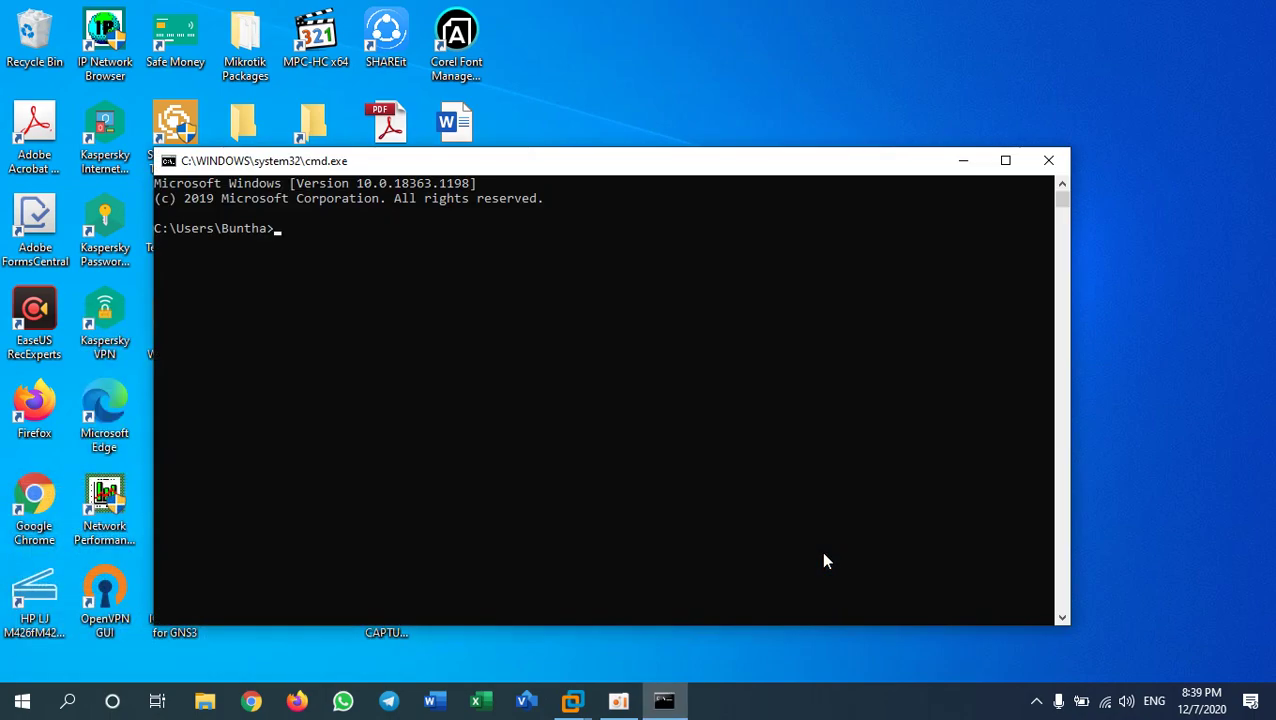
pyautogui.write('ipconfig')
pyautogui.press('Return')
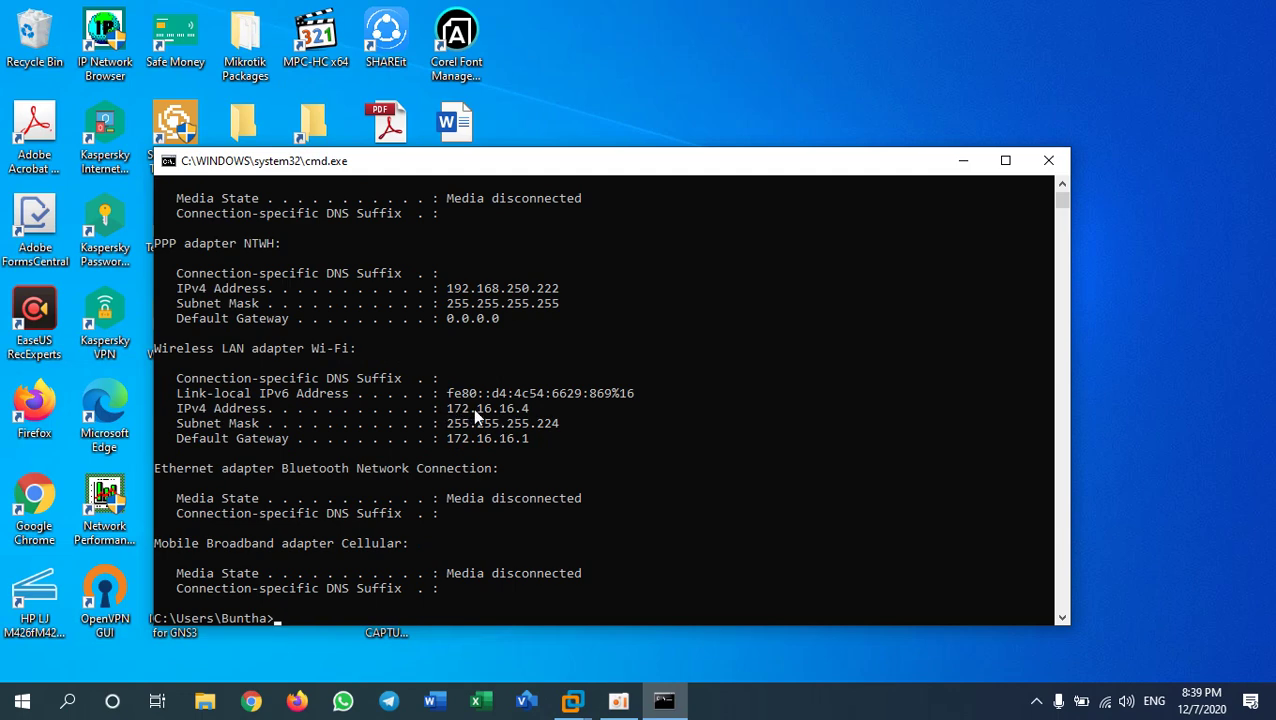
pyautogui.moveTo(483, 408); pyautogui.dragTo(527, 405)
pyautogui.click(529, 408)
# Switch to the Windows 10 x64 (3) virtual machine in VMware Workstation and run ipconfig there to look up its IPv4 address.
pyautogui.moveTo(588, 708)
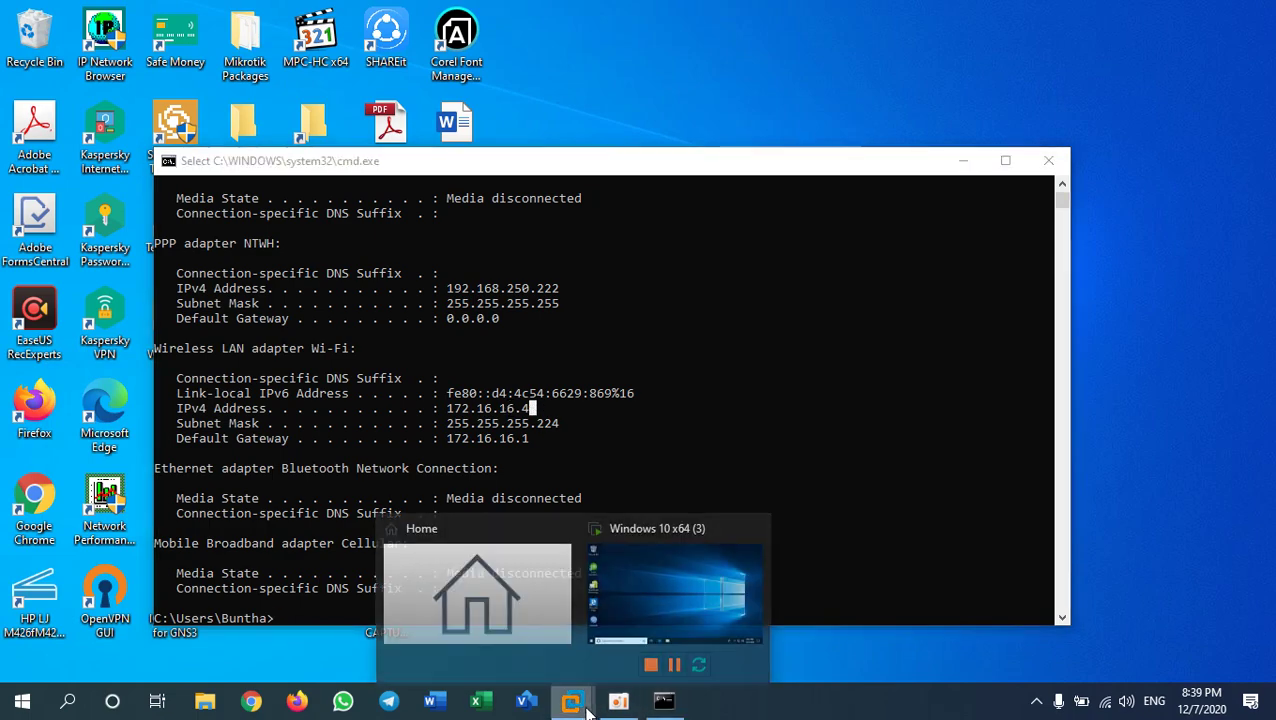
pyautogui.click(656, 565)
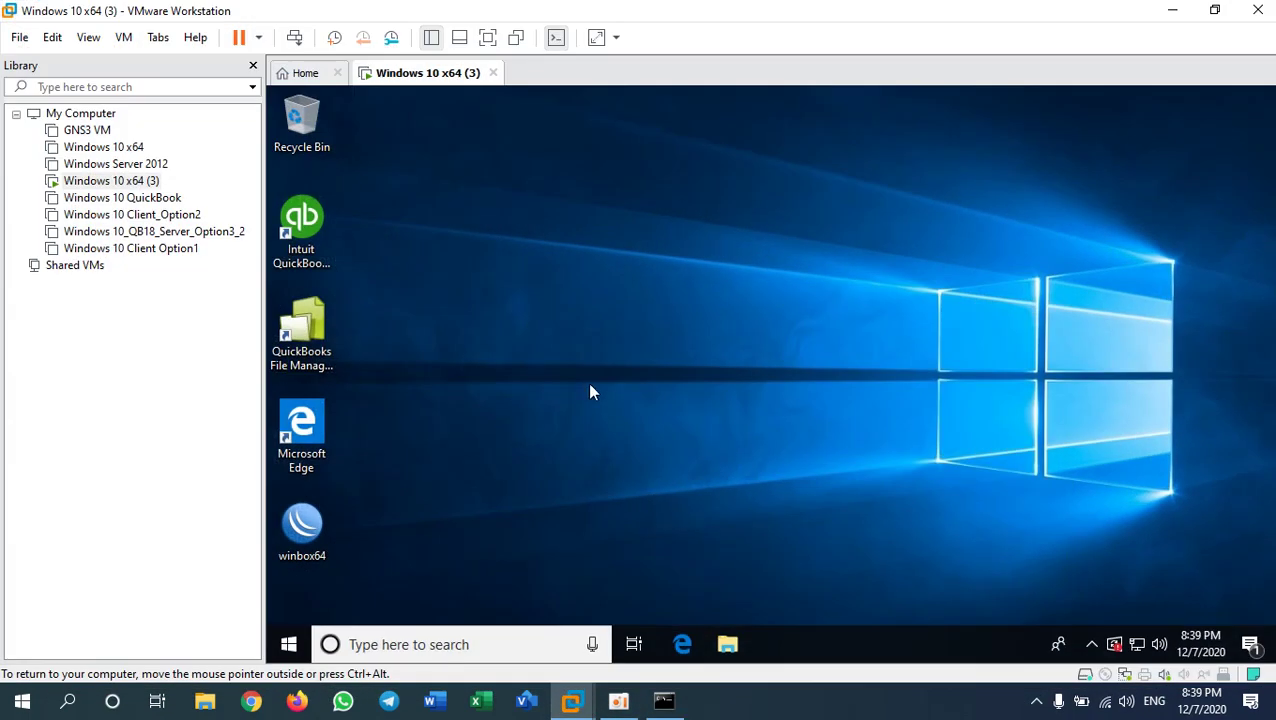
pyautogui.press('super+r')
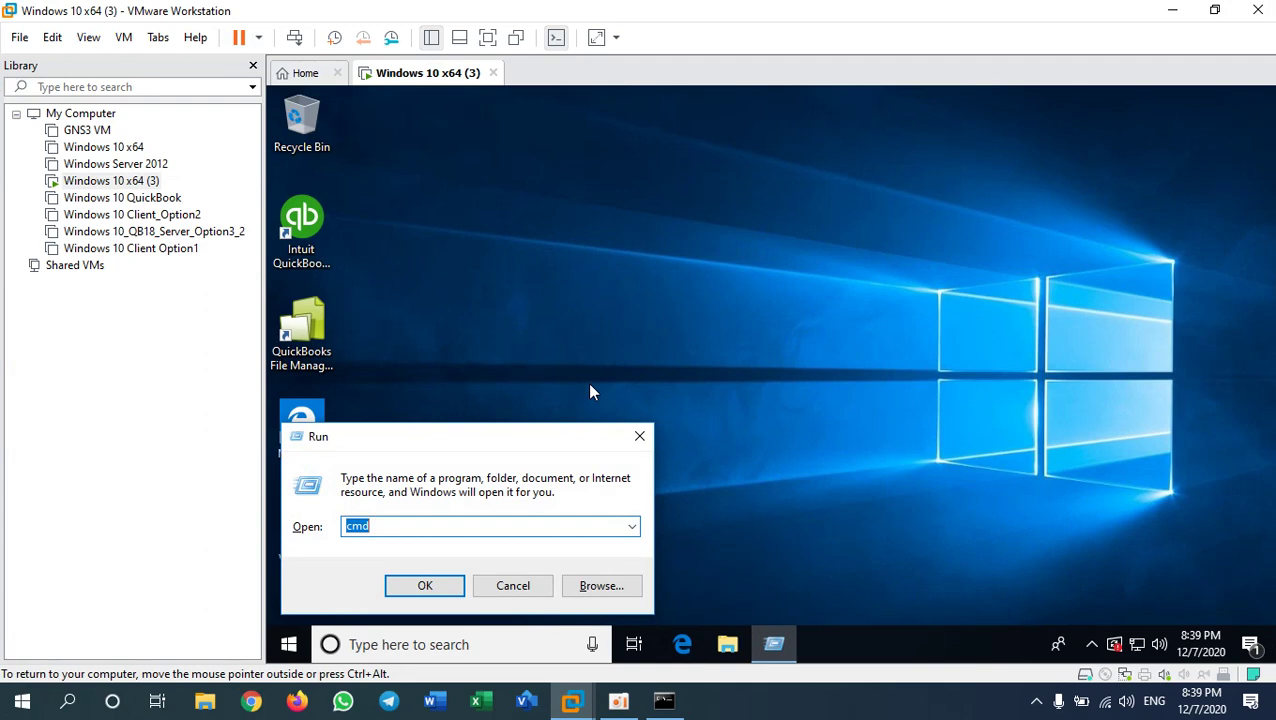
pyautogui.press('Return')
pyautogui.write('ipconfig')
pyautogui.press('Return')
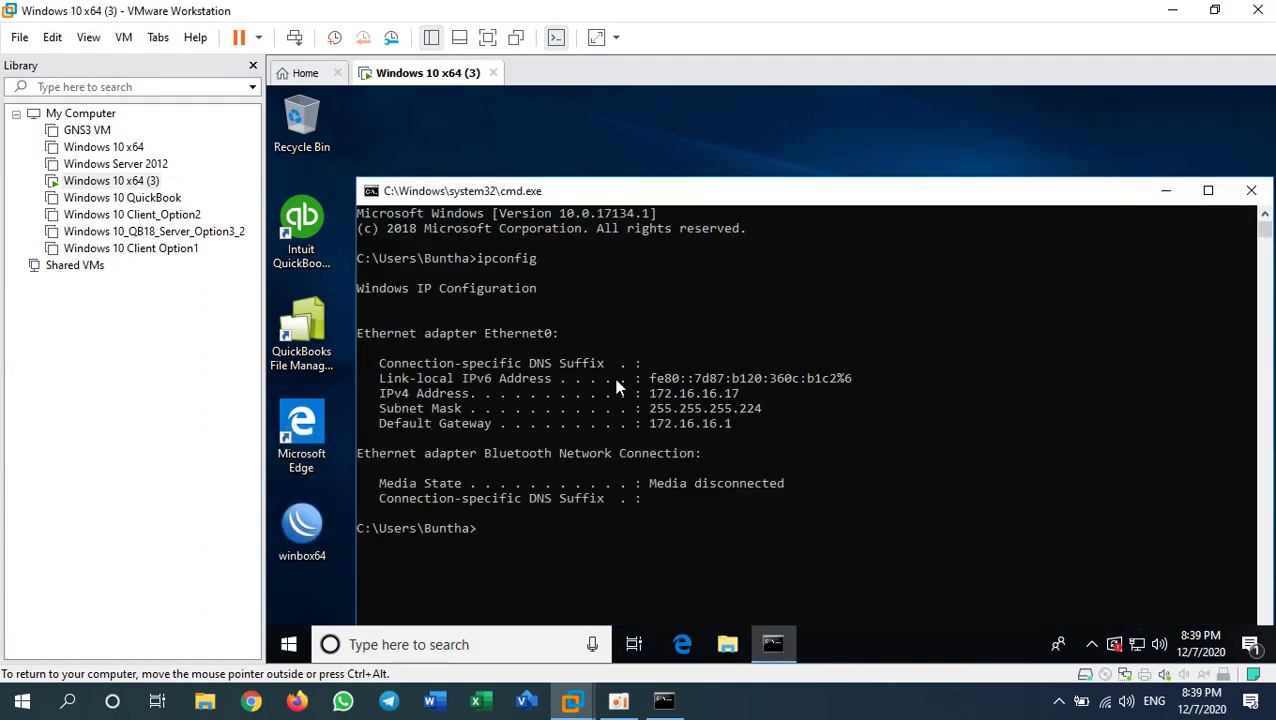
pyautogui.click(689, 394)
pyautogui.click(711, 393)
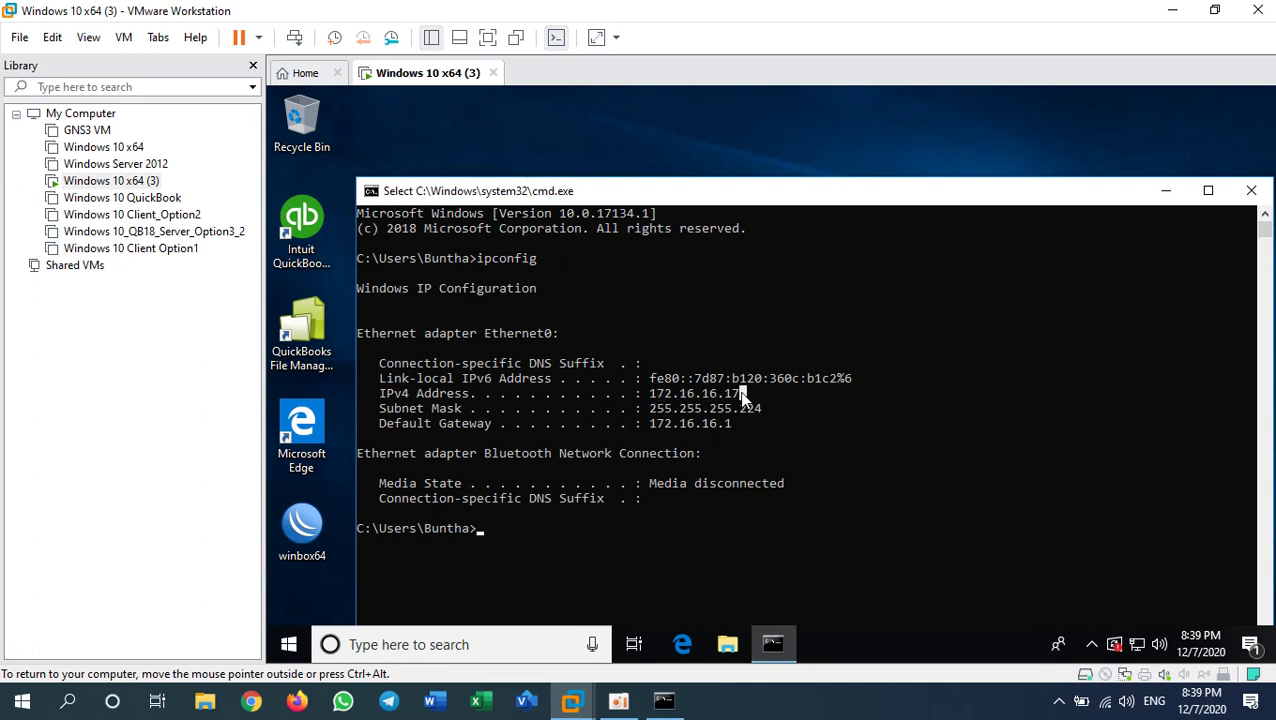
pyautogui.click(742, 394)
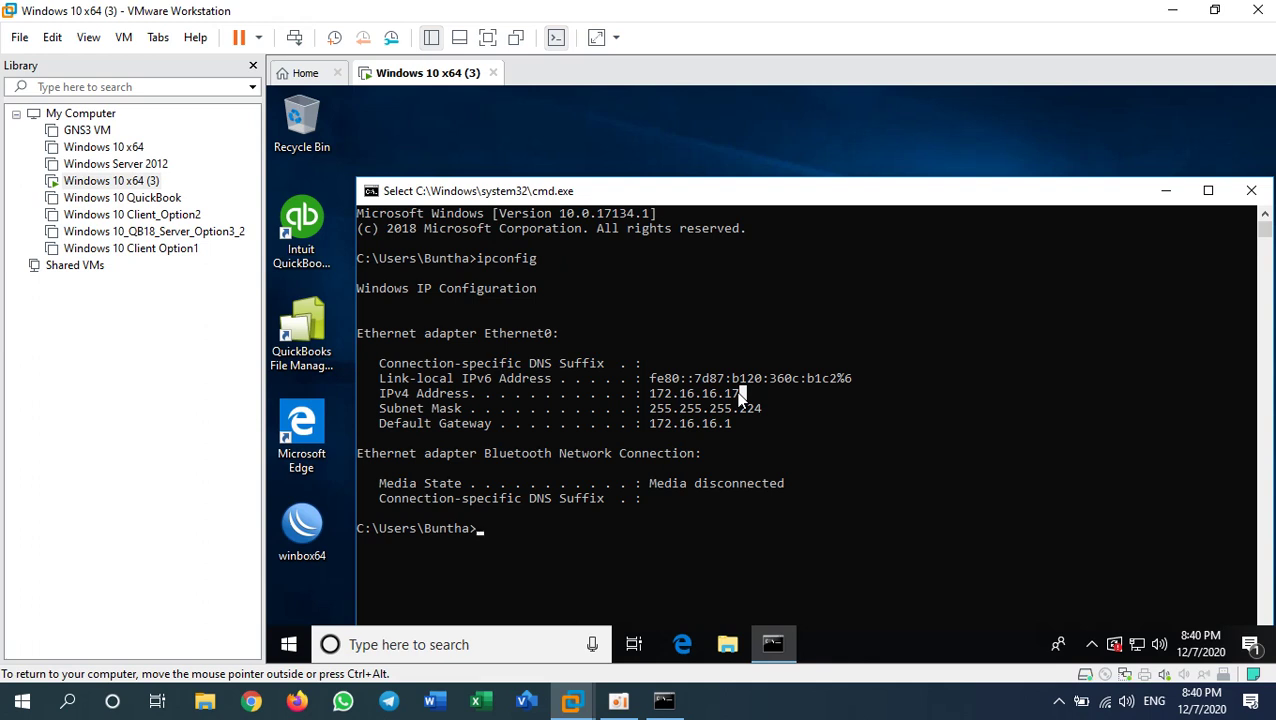
# Start a continuous ping to the gateway from the virtual machine with "ping 172.16.16.1 -t".
pyautogui.write('ping 172.16.')
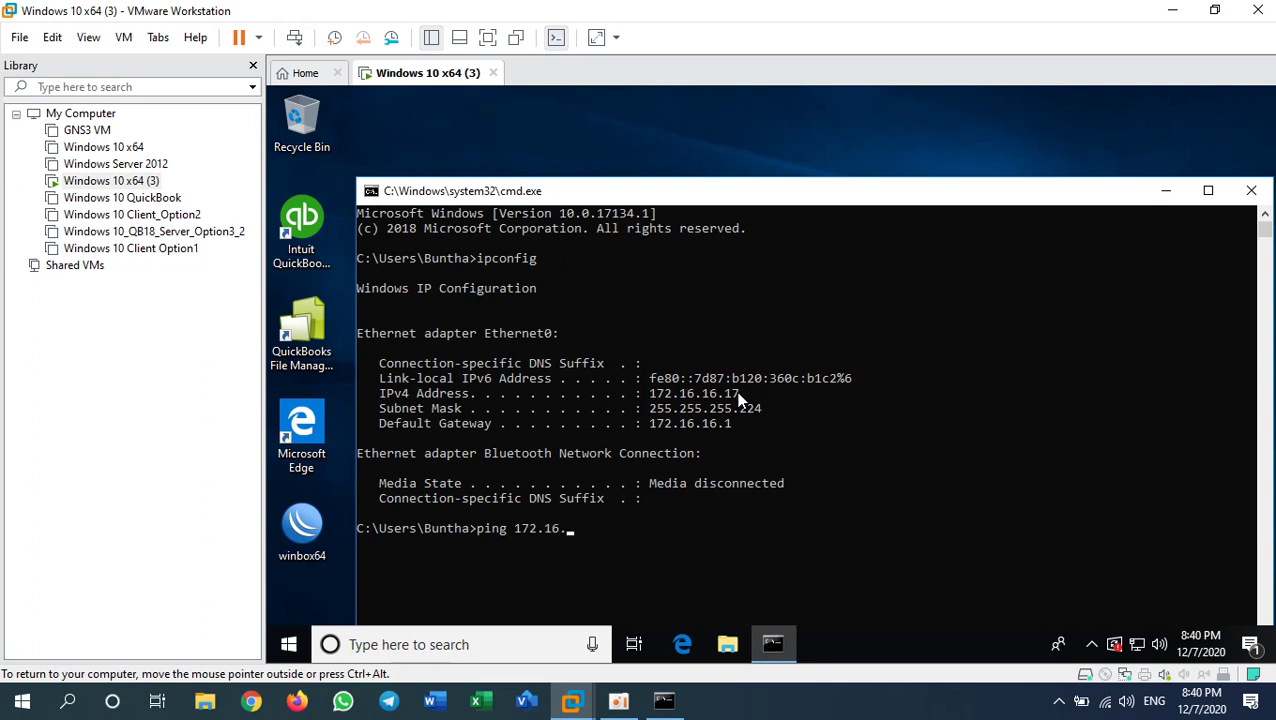
pyautogui.write('16.1 -t')
pyautogui.press('Return')
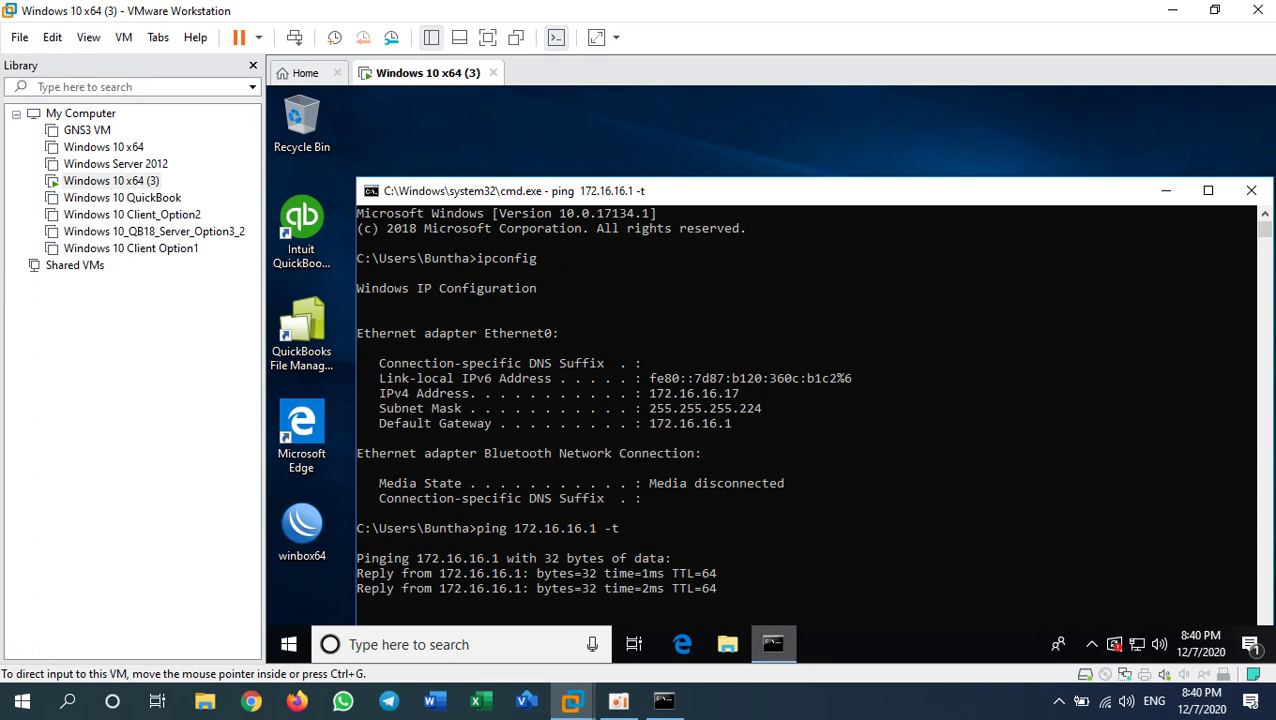
# Run "ping 172.16.16.1 -t" in the host's Command Prompt and narrow its window to reveal the virtual machine's ping output.
pyautogui.click(666, 700)
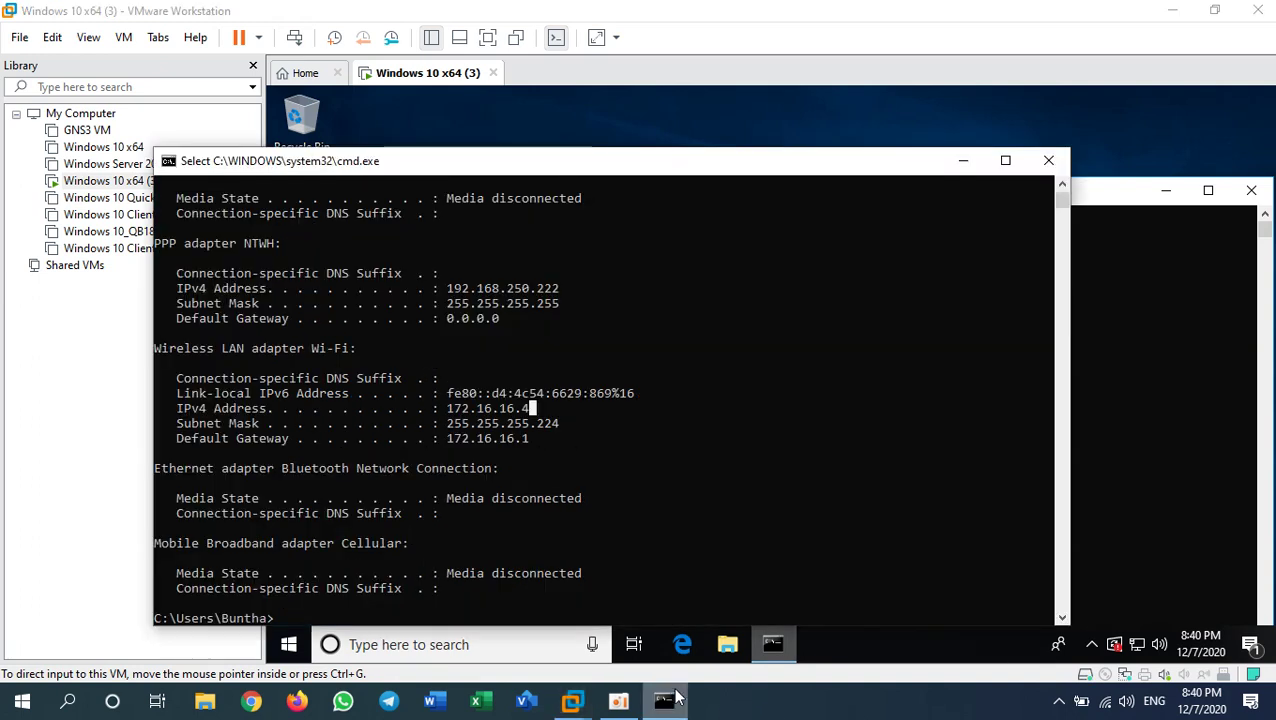
pyautogui.click(603, 521)
pyautogui.write('ping 172.16.16.1 -t')
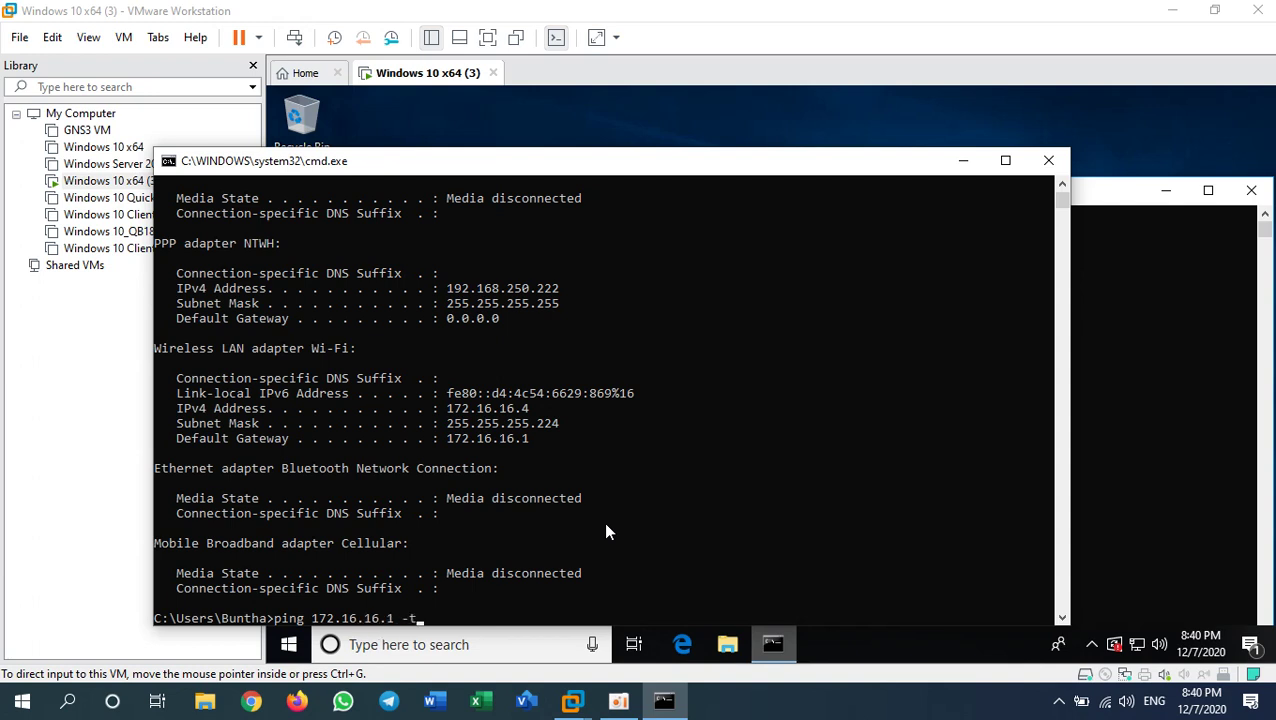
pyautogui.press('Return')
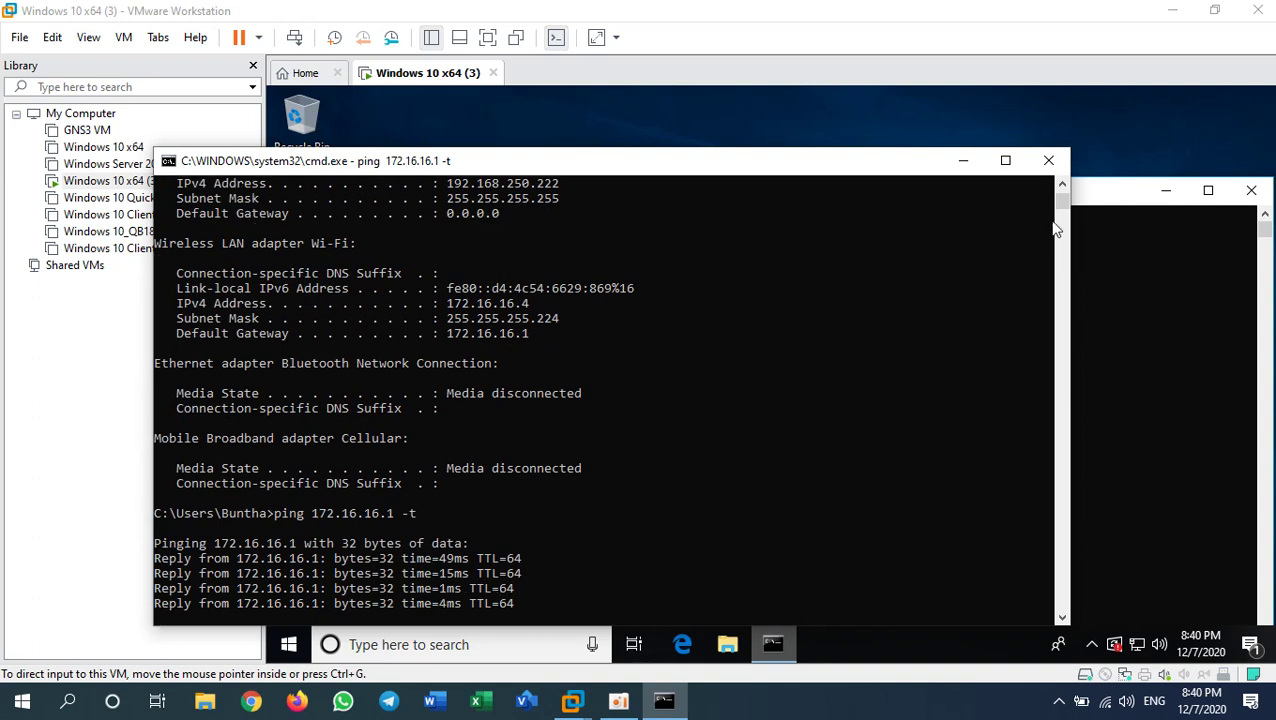
pyautogui.moveTo(1067, 318); pyautogui.dragTo(591, 306)
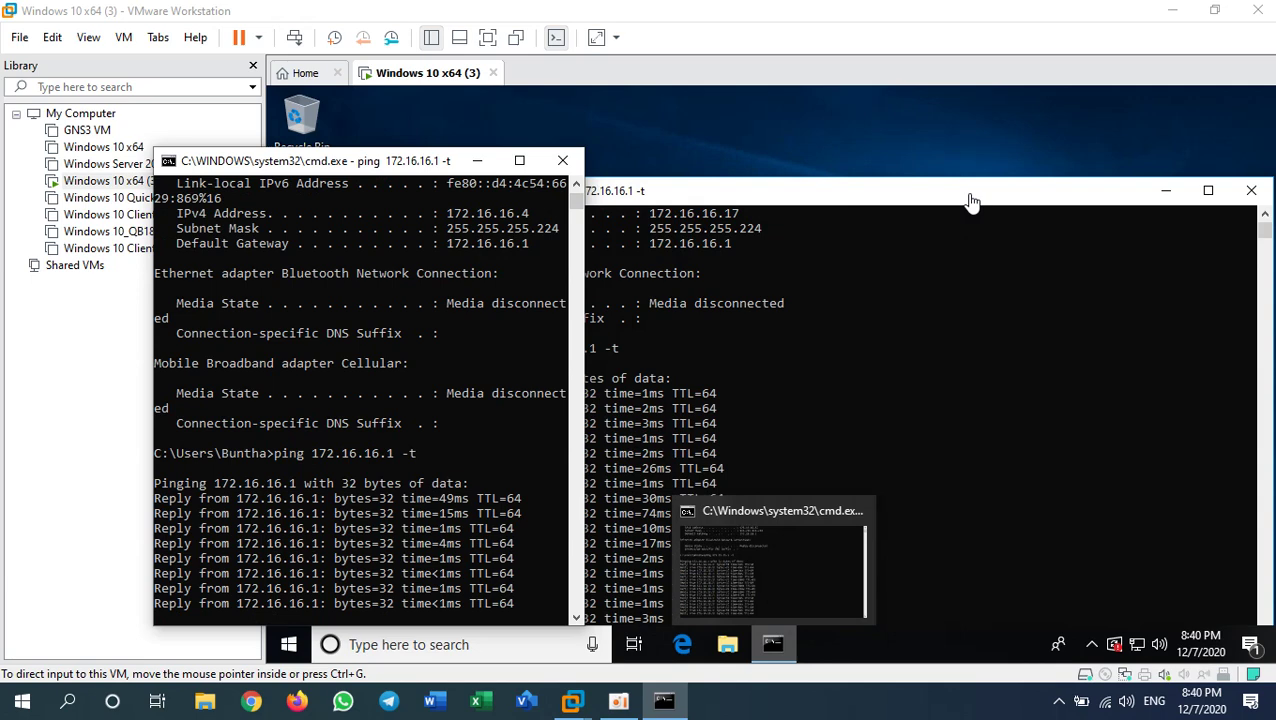
# Narrow the virtual machine's ping window and move it clear of the host's ping window.
pyautogui.click(968, 199)
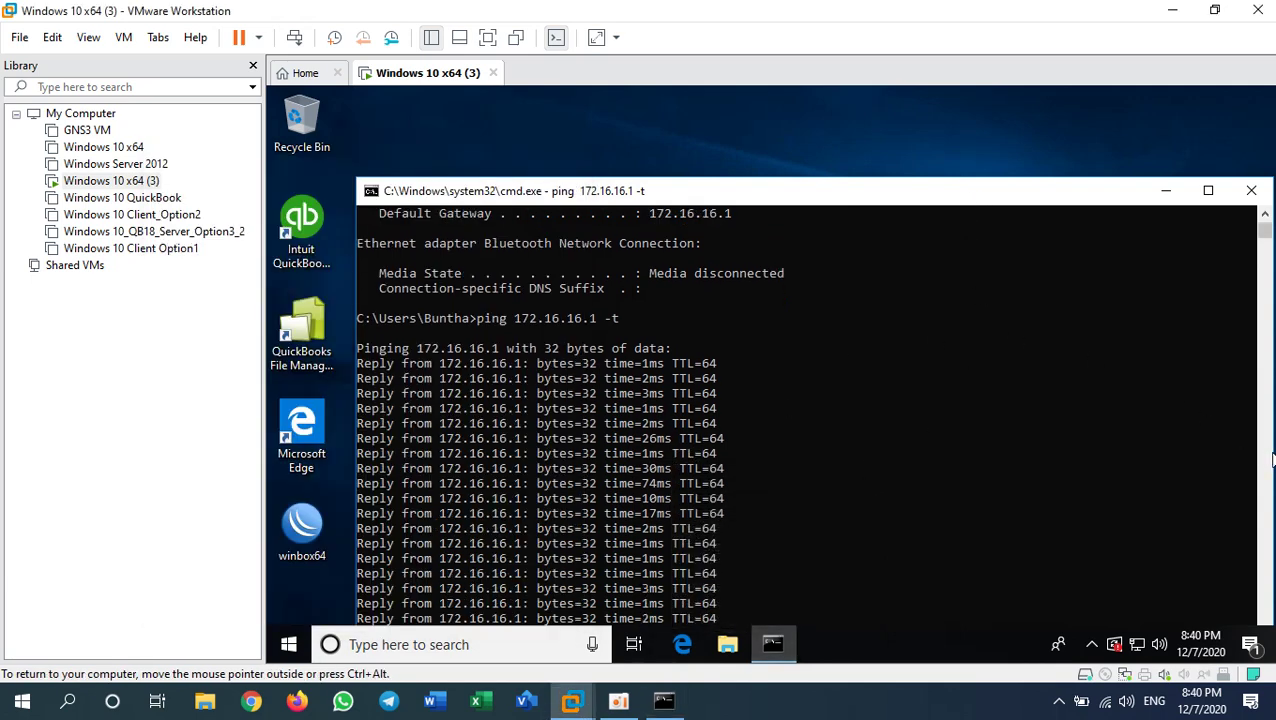
pyautogui.moveTo(1264, 456); pyautogui.dragTo(813, 415)
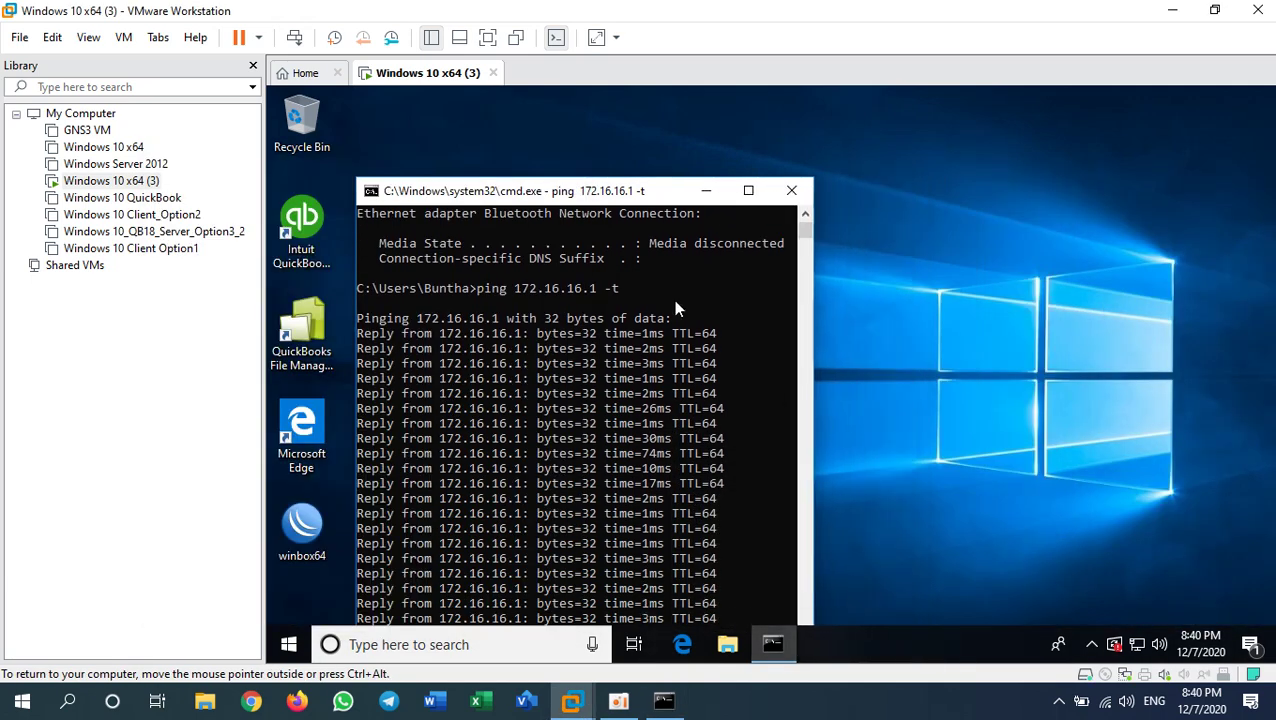
pyautogui.moveTo(631, 180); pyautogui.dragTo(1063, 125)
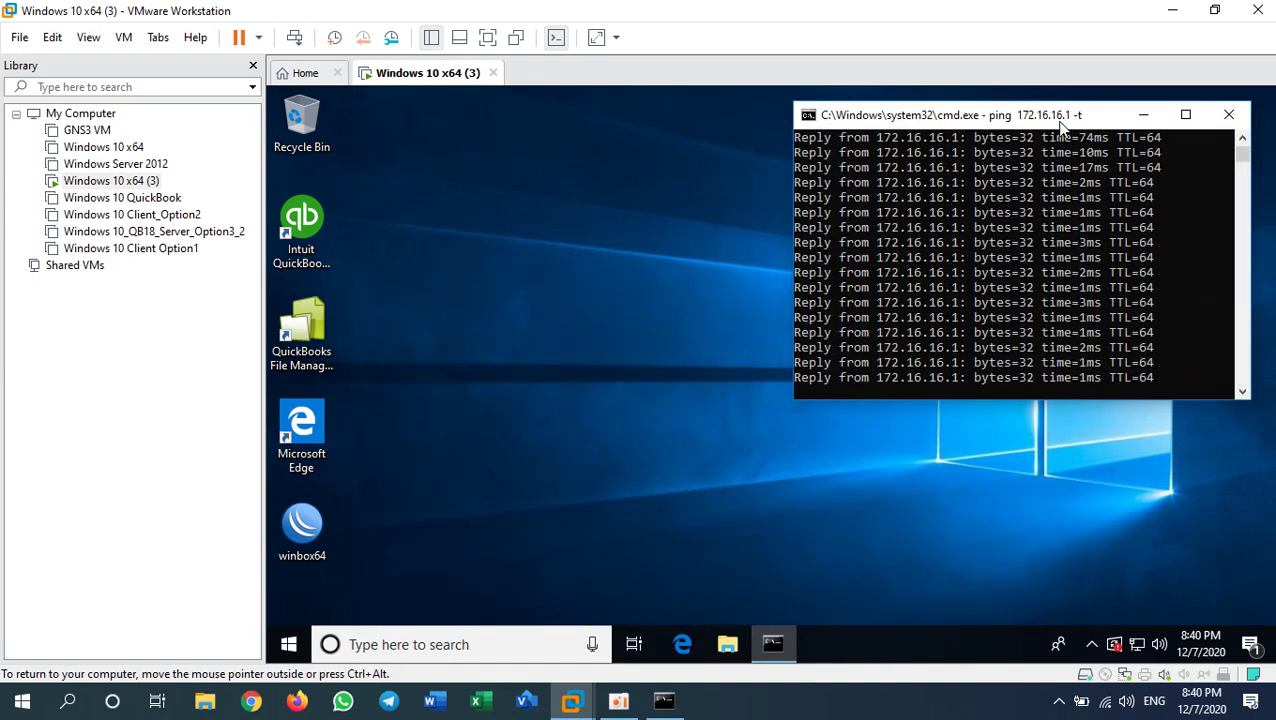
pyautogui.click(616, 287)
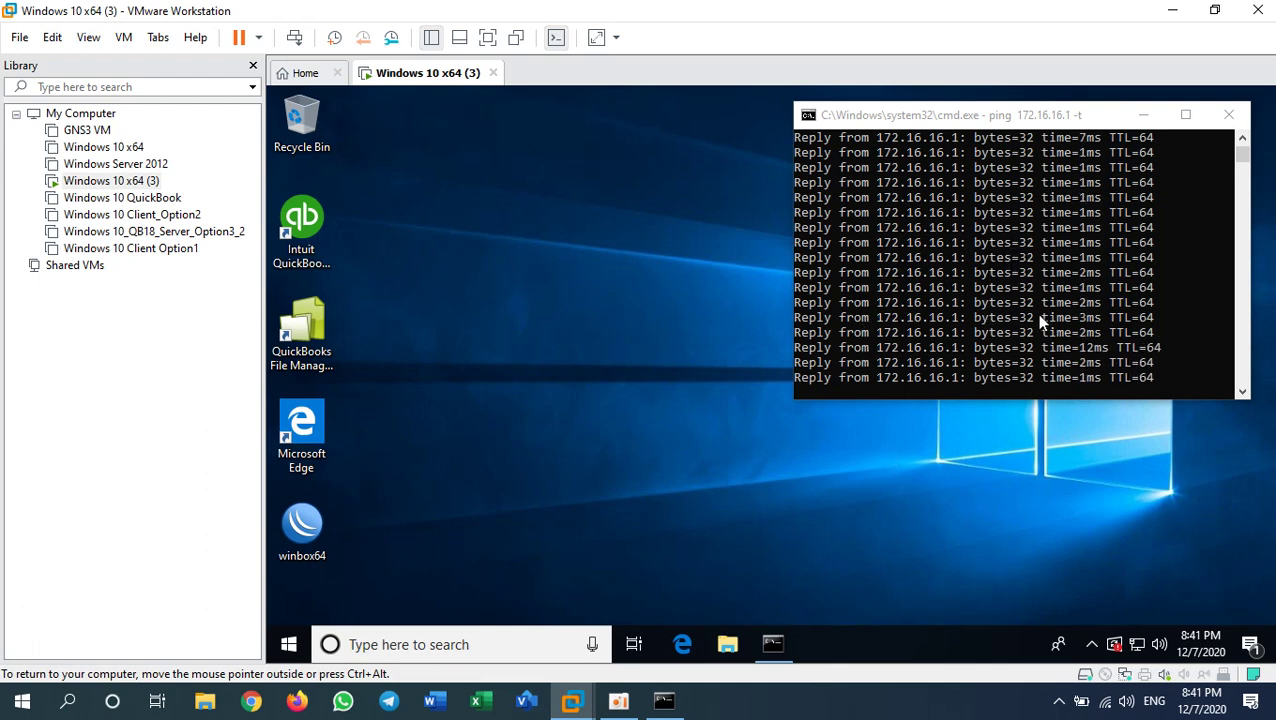
# Bring the host's ping window to the front, minimize VMware Workstation, and narrow the ping window slightly.
pyautogui.click(664, 700)
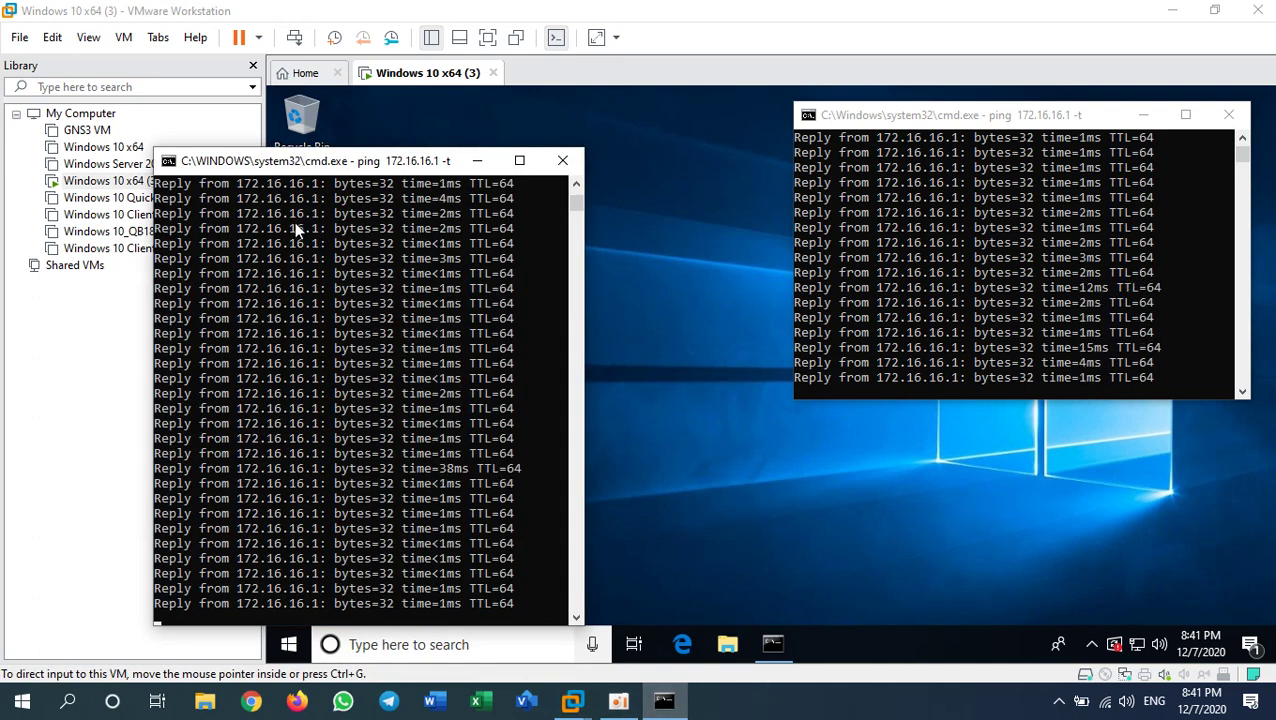
pyautogui.click(1172, 10)
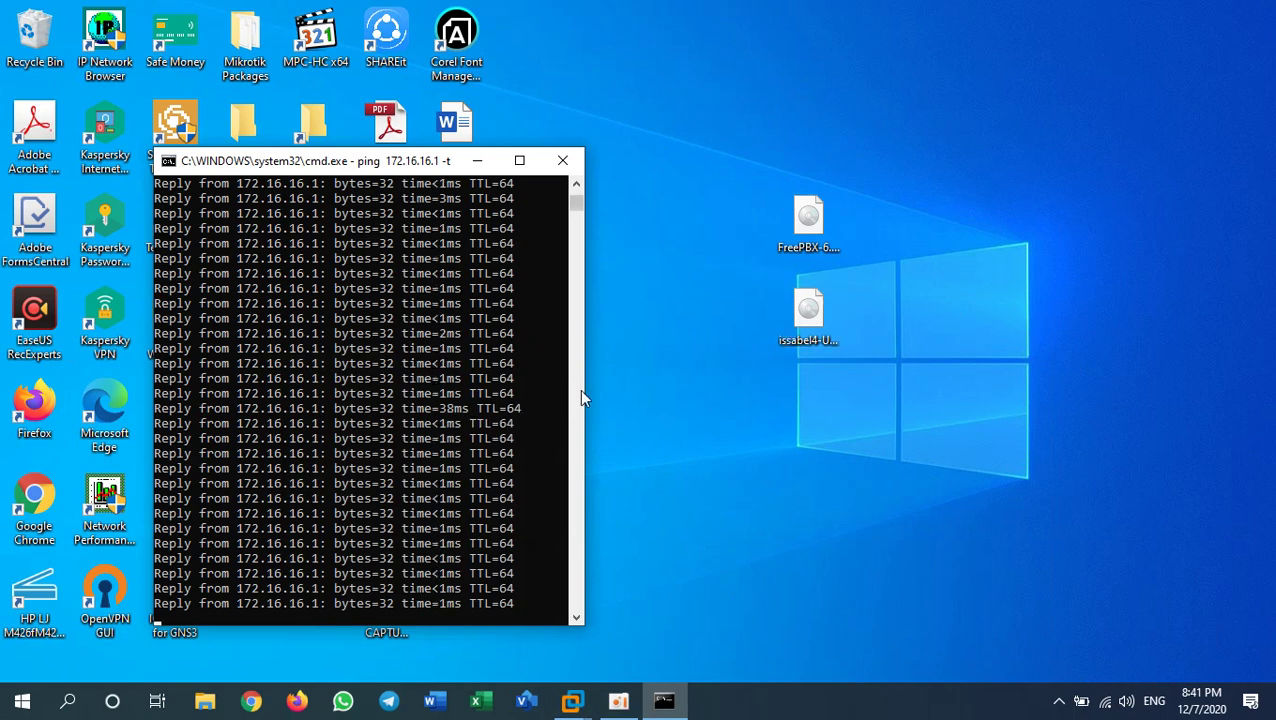
pyautogui.moveTo(583, 385); pyautogui.dragTo(566, 384)
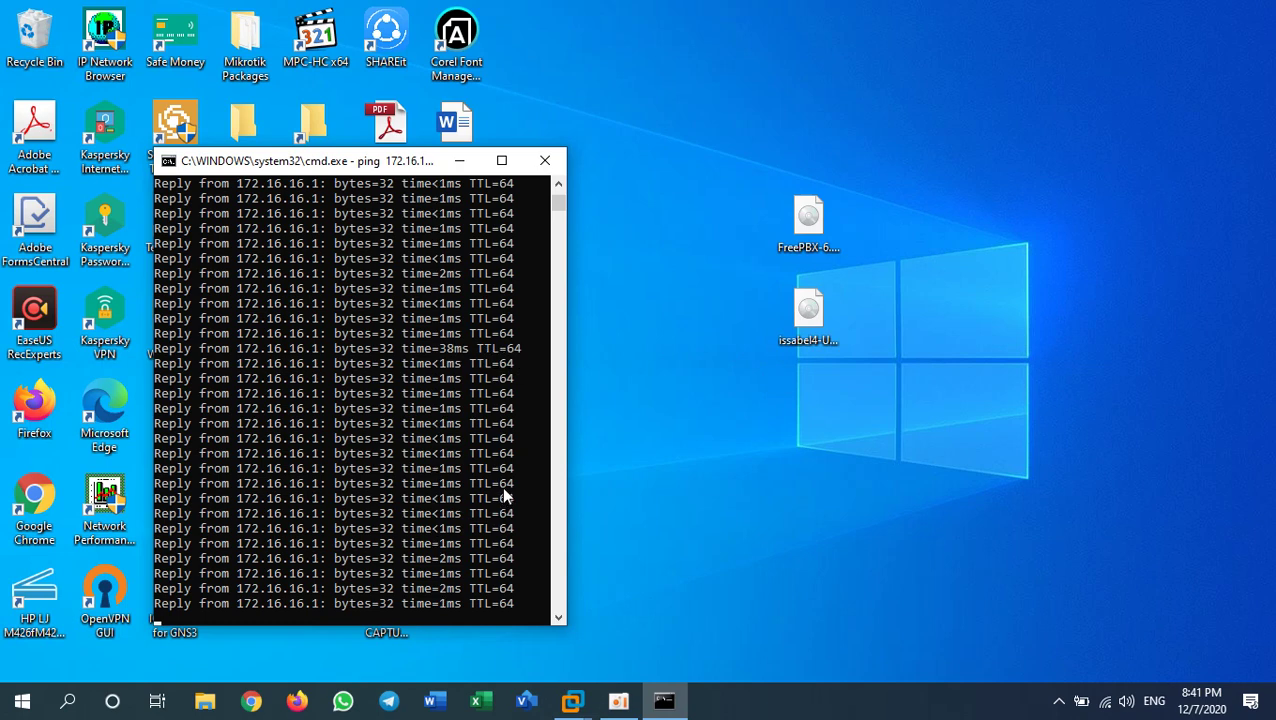
# Open a blank Notepad document on the host and write "Block all ICMP request from".
pyautogui.press('super+r')
pyautogui.write('n')
pyautogui.press('Down')
pyautogui.press('Return')
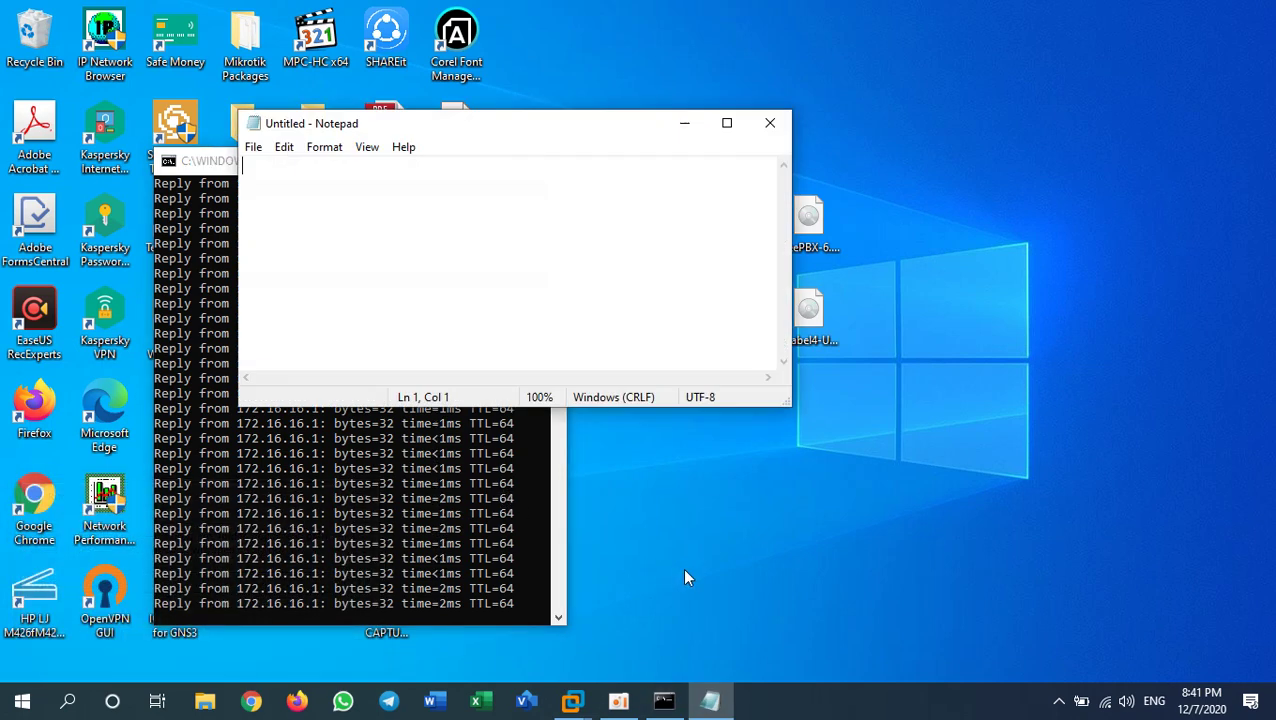
pyautogui.write('B')
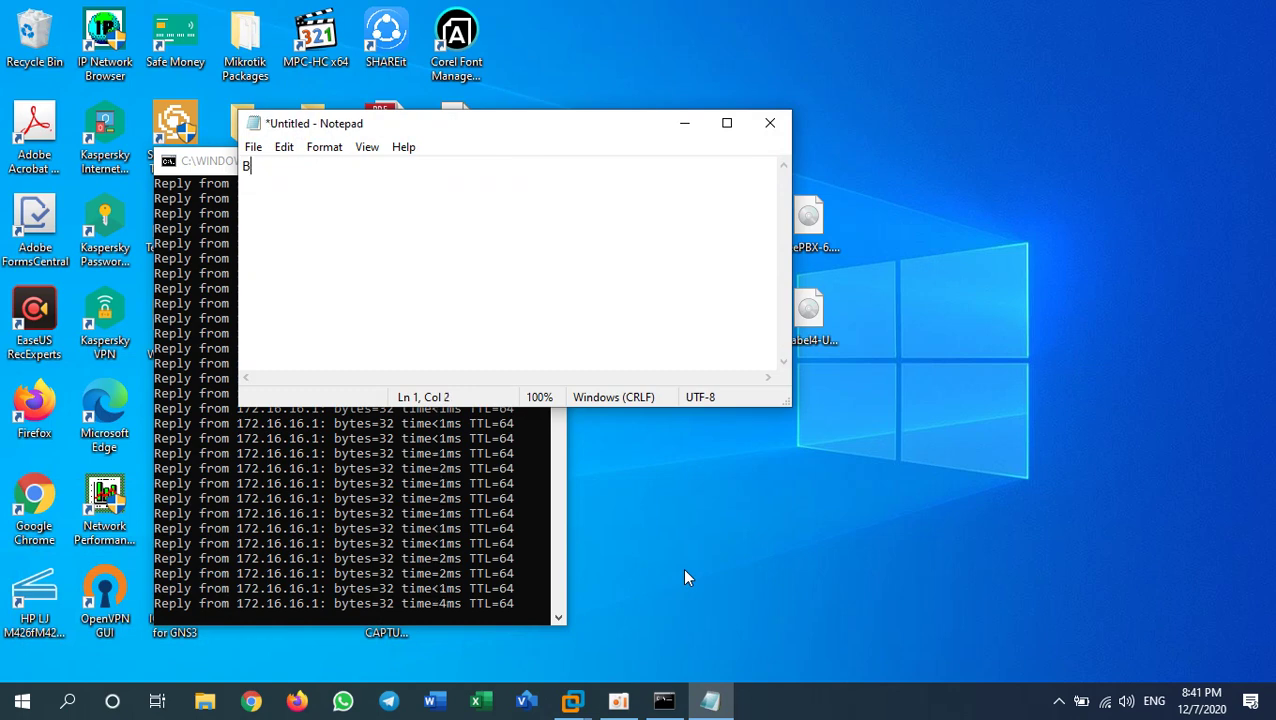
pyautogui.write('lock ')
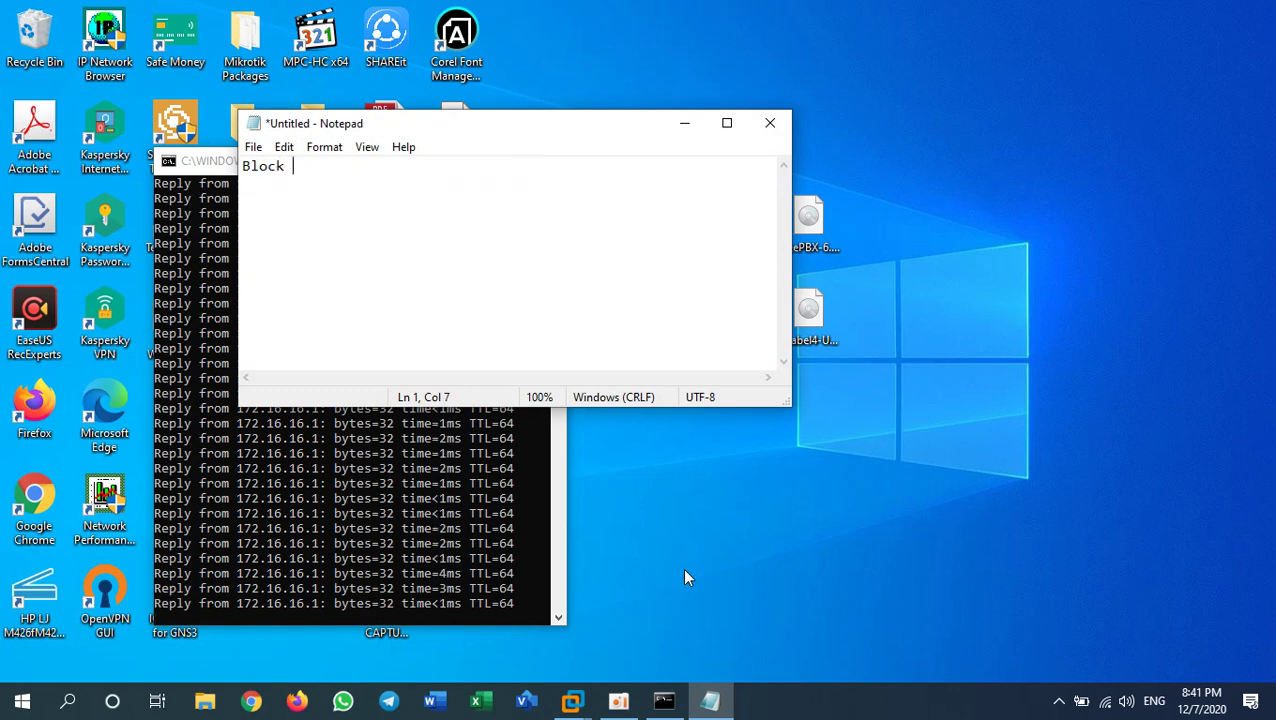
pyautogui.write('all ICMP re')
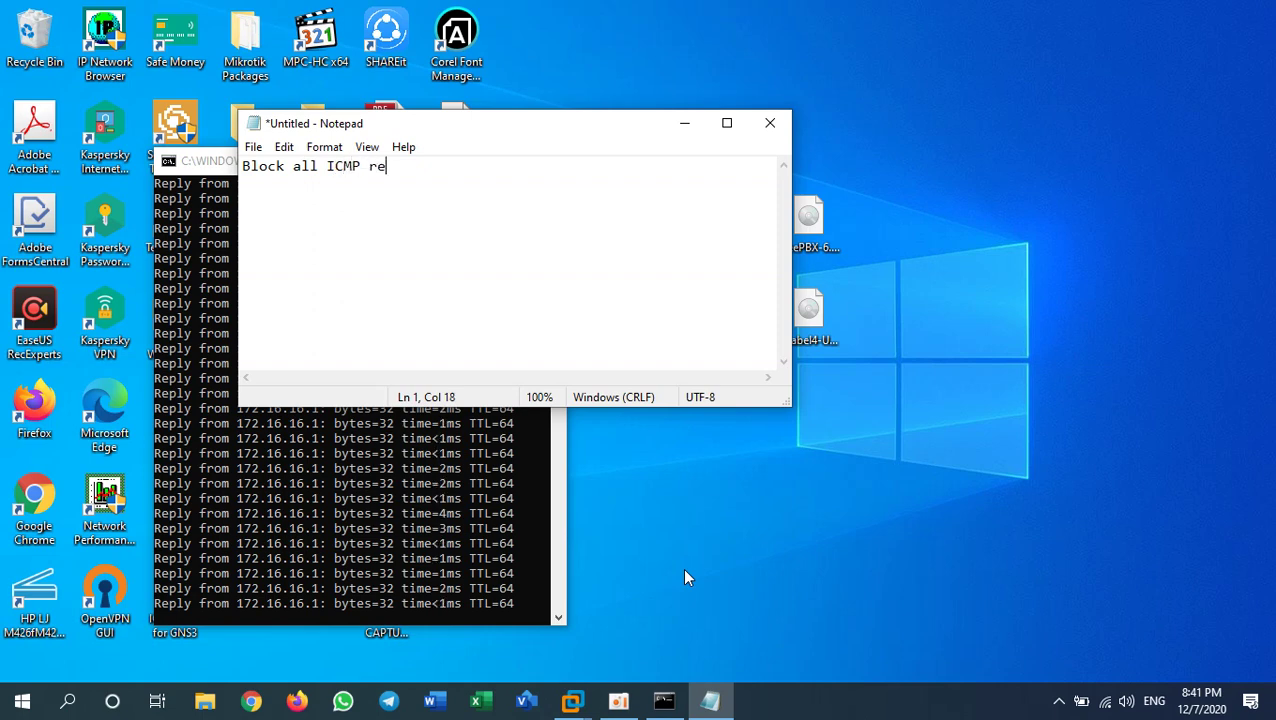
pyautogui.write('quest from')
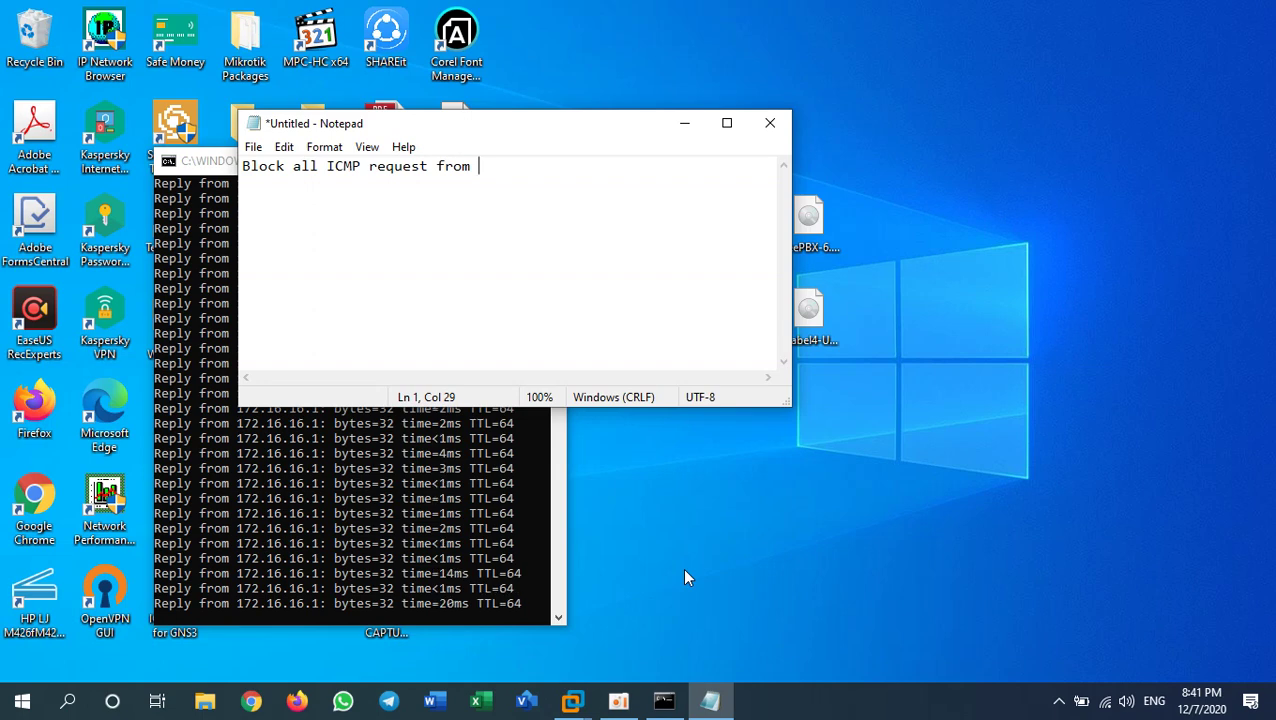
pyautogui.press('BackSpace')
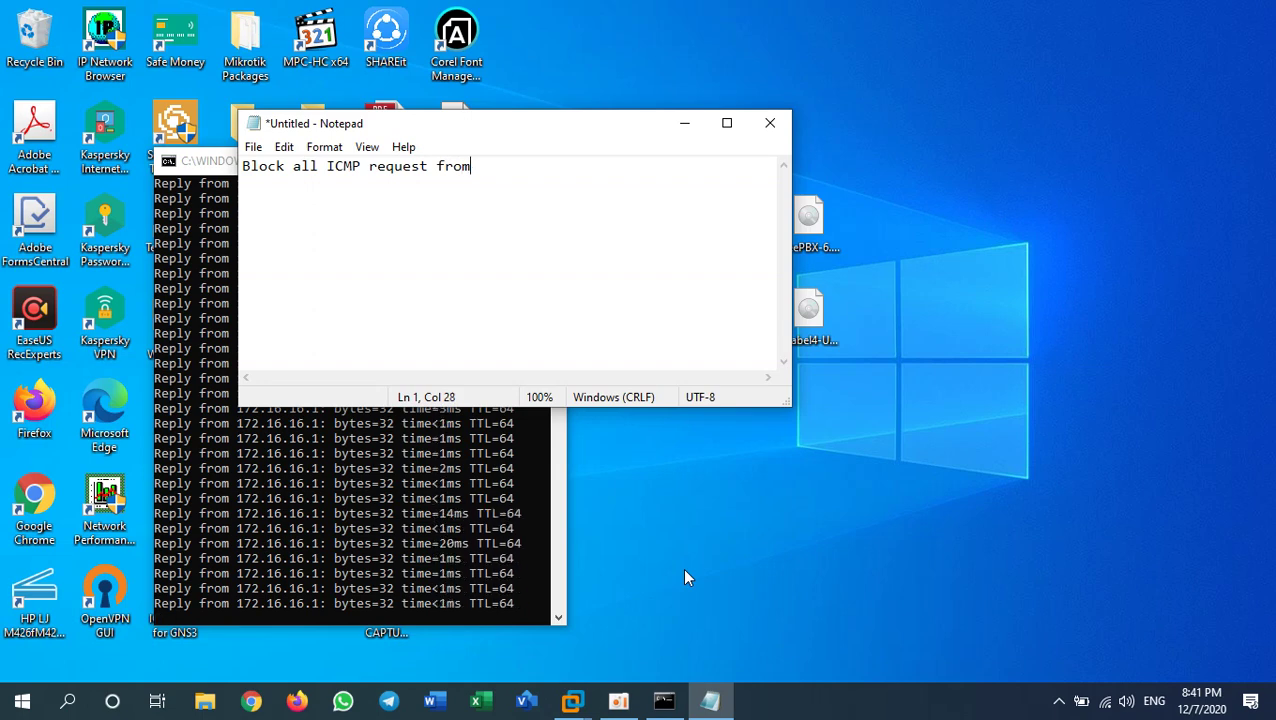
# Continue the Notepad sentence with "All PCs," as the source of the blocked requests.
pyautogui.write('other P')
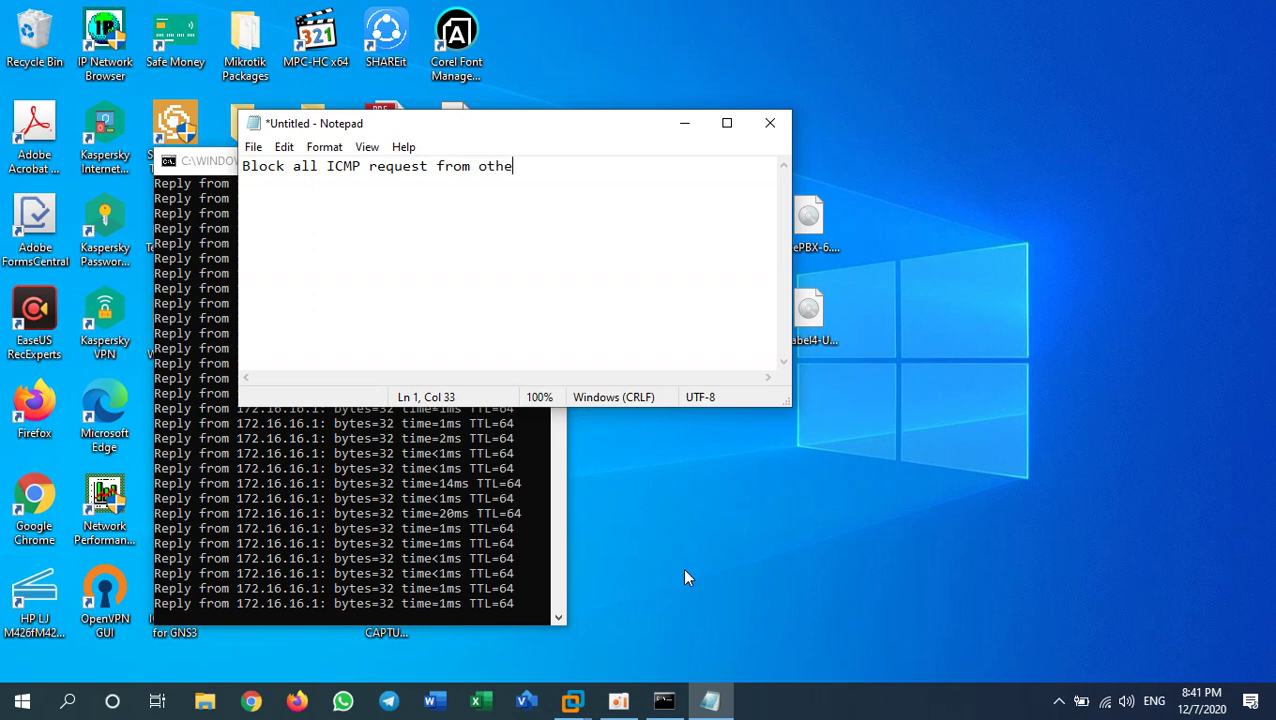
pyautogui.press('BackSpace')
pyautogui.press('BackSpace')
pyautogui.press('BackSpace')
pyautogui.press('BackSpace')
pyautogui.press('BackSpace')
pyautogui.press('BackSpace')
pyautogui.press('BackSpace')
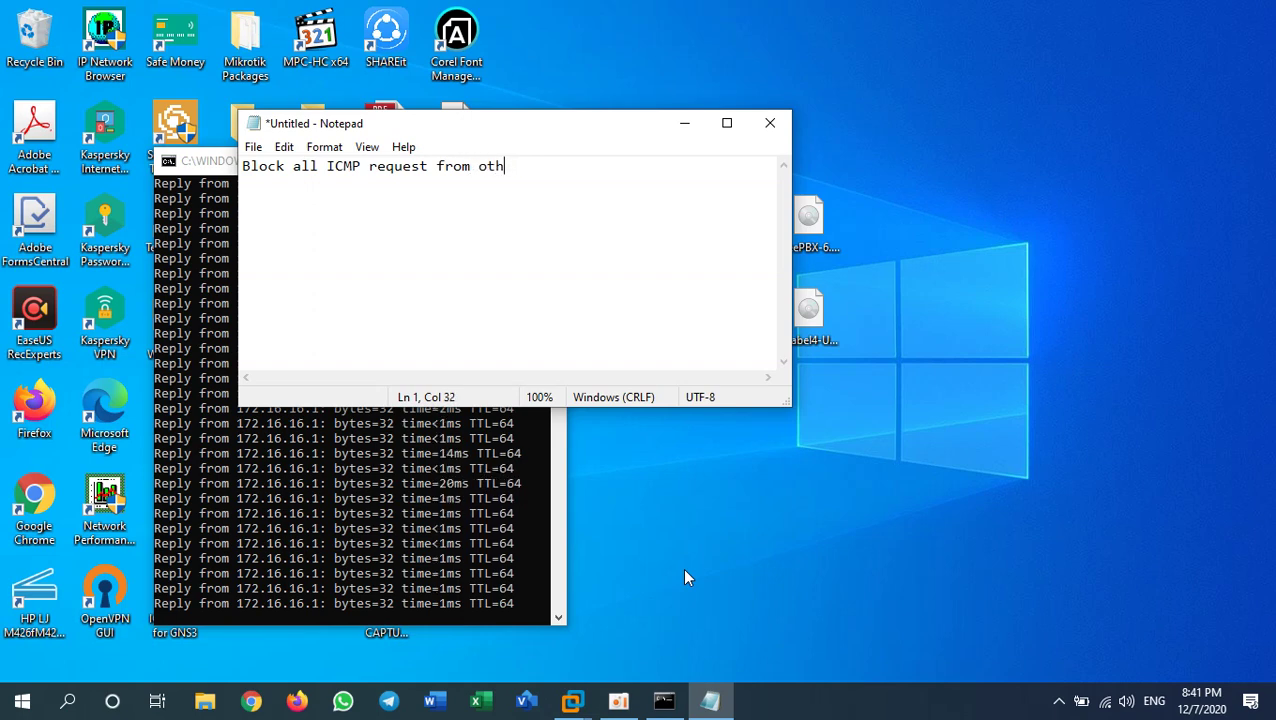
pyautogui.write('All PPC')
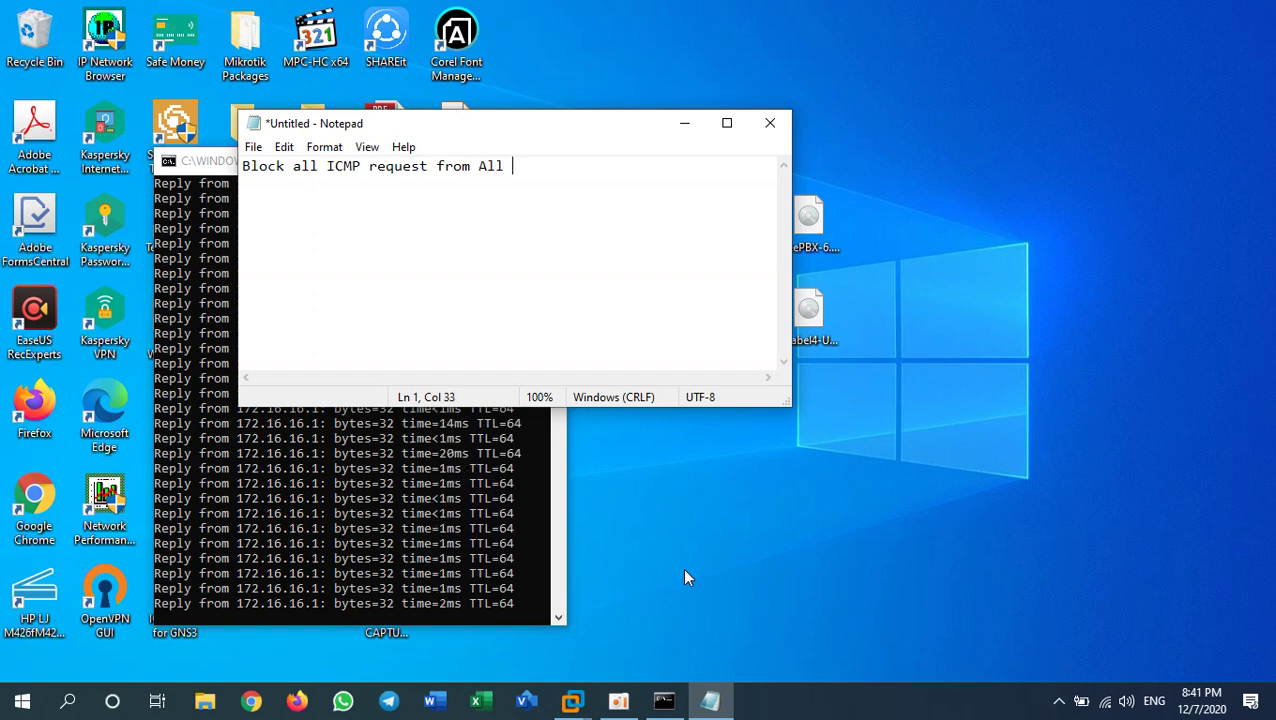
pyautogui.press('BackSpace')
pyautogui.press('BackSpace')
pyautogui.write('Cs, ')
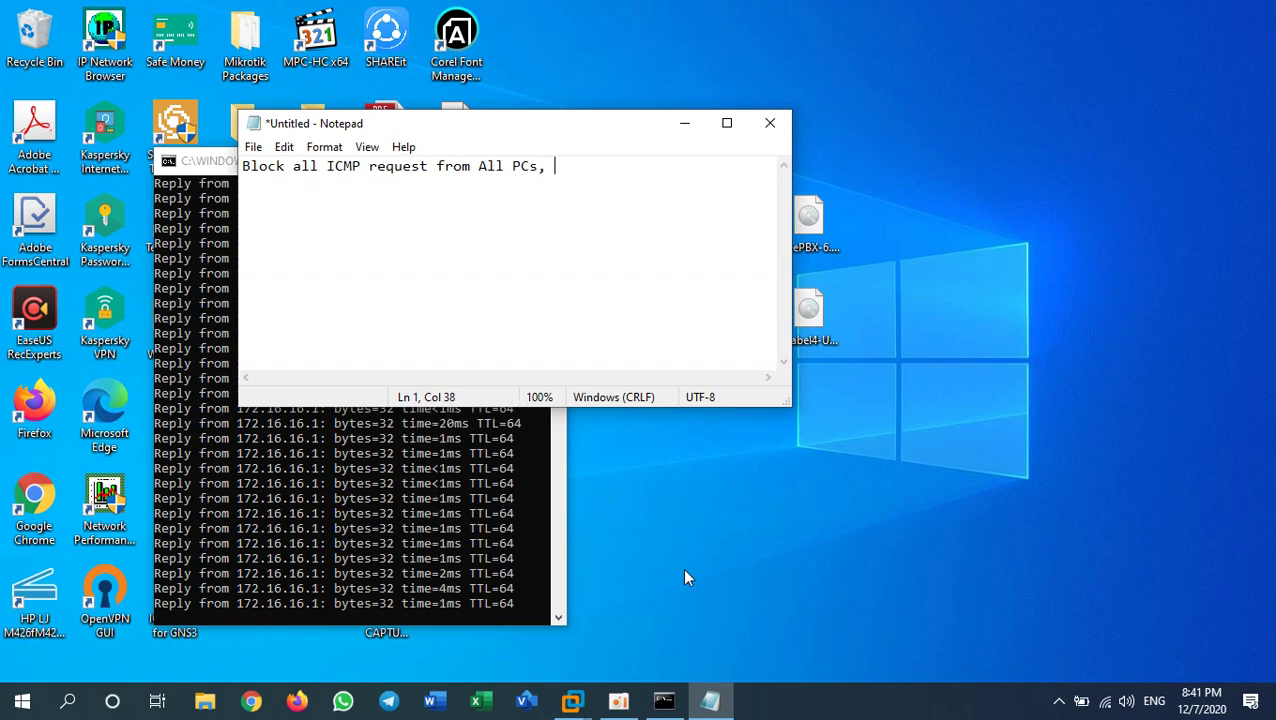
# Finish the Notepad sentence with "except from 172.16.16.4" and move the Notepad and ping windows clear of the desktop icons.
pyautogui.write('execpt')
pyautogui.press('BackSpace')
pyautogui.press('BackSpace')
pyautogui.press('BackSpace')
pyautogui.press('BackSpace')
pyautogui.write('cept ')
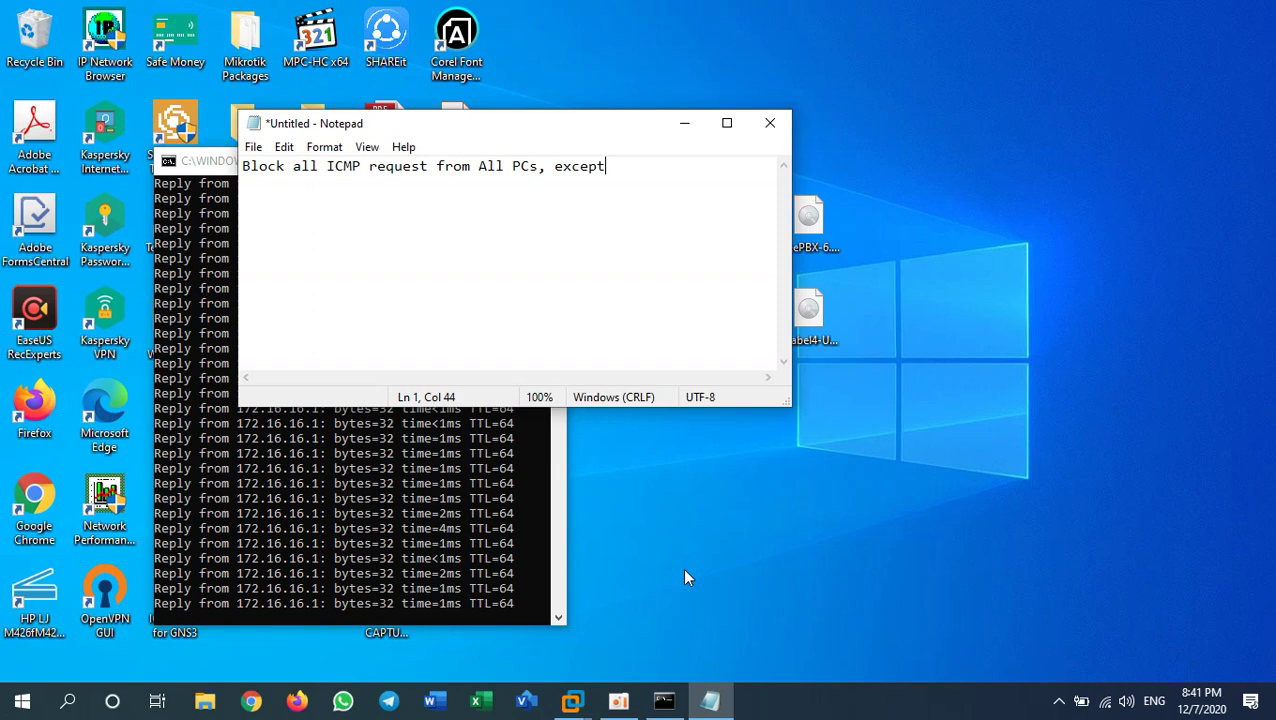
pyautogui.write('from ')
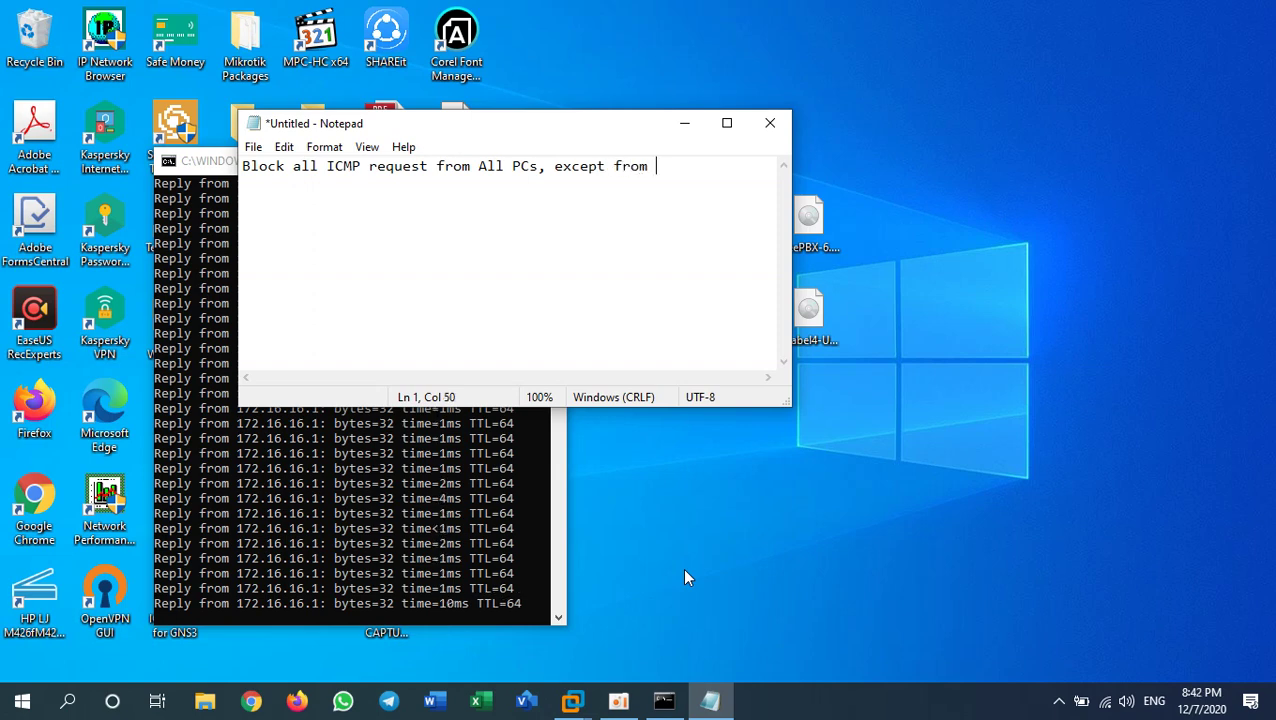
pyautogui.write('172.16')
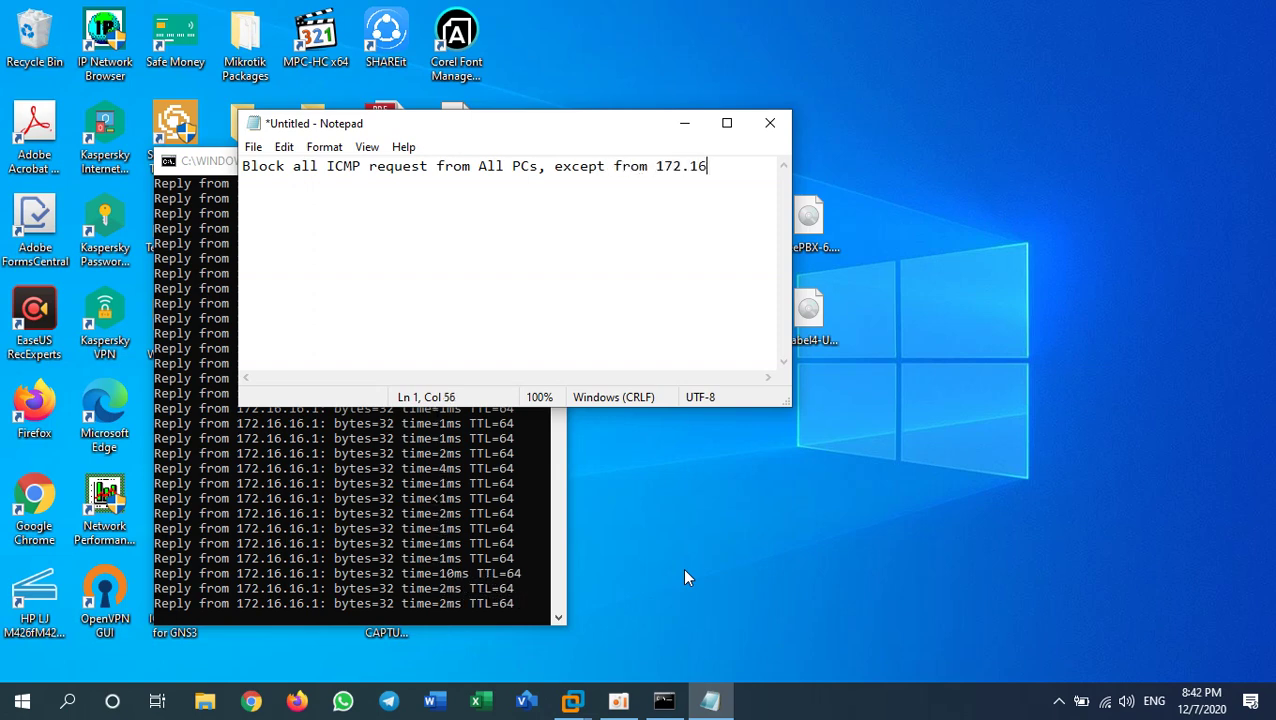
pyautogui.write('.16.4')
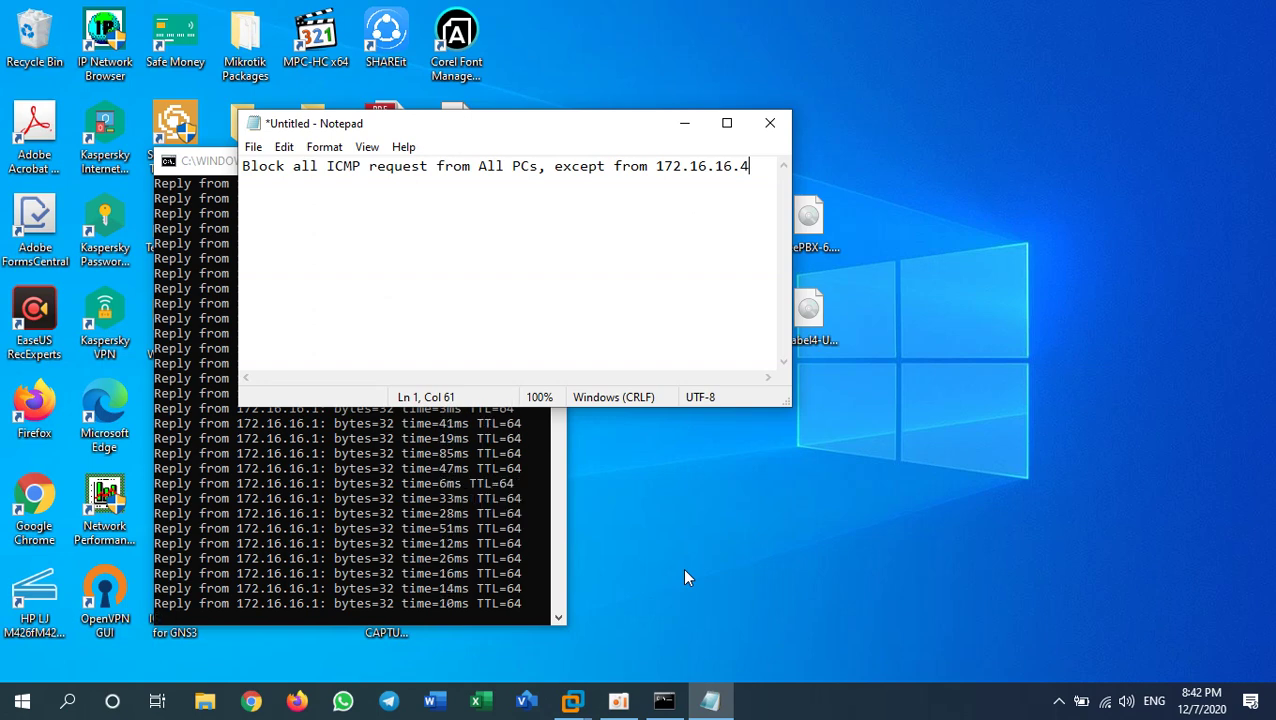
pyautogui.moveTo(340, 124); pyautogui.dragTo(731, 75)
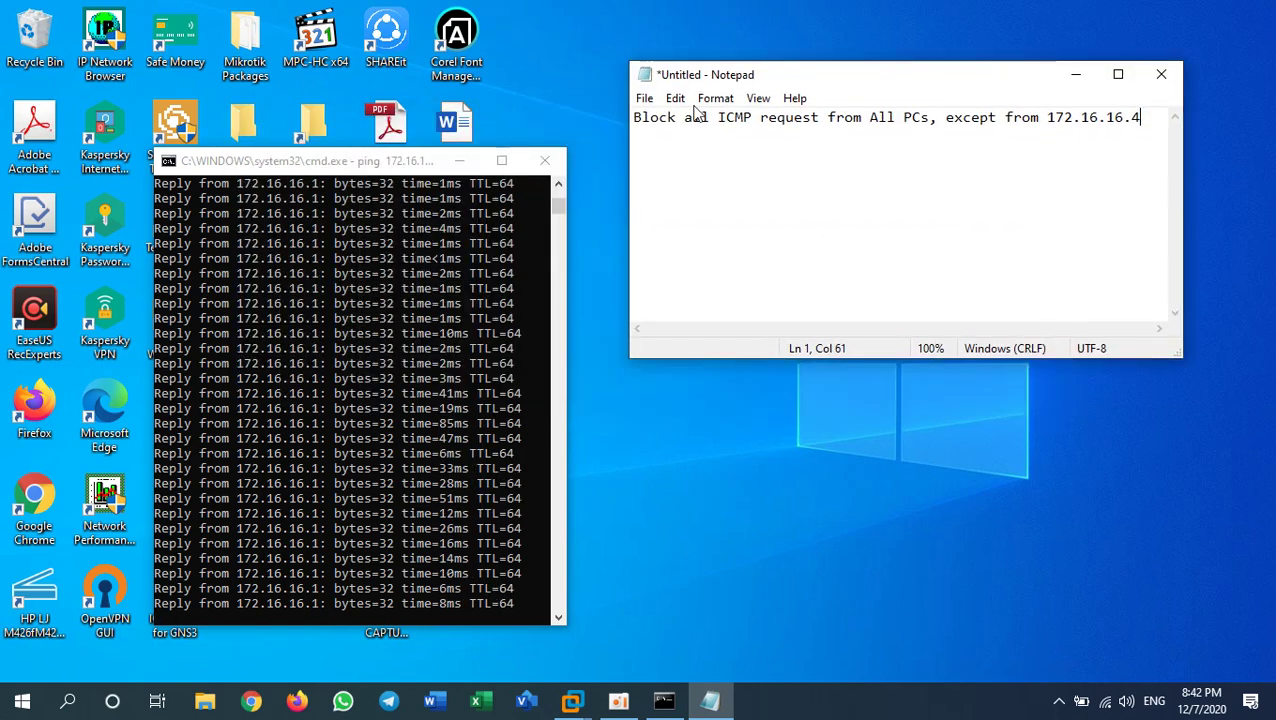
pyautogui.moveTo(435, 163); pyautogui.dragTo(904, 174)
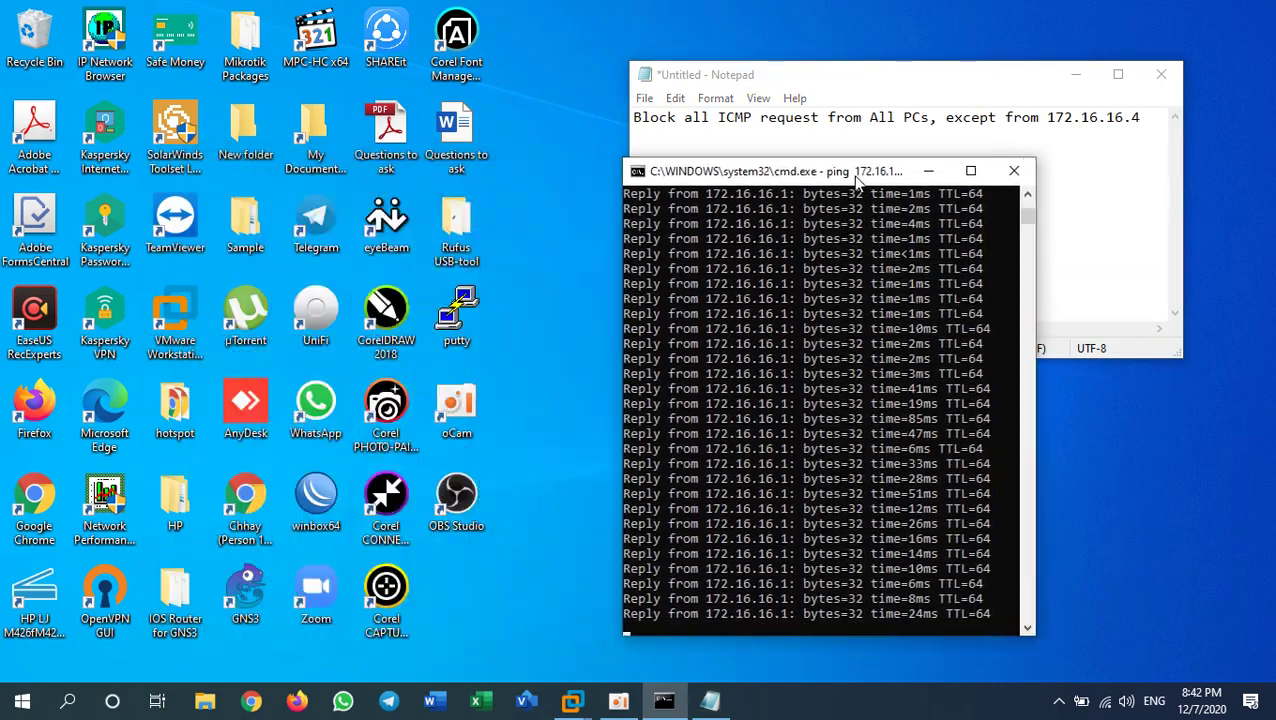
# Launch WinBox from the desktop and connect to the saved Home router at 172.16.16.1.
pyautogui.doubleClick(318, 500)
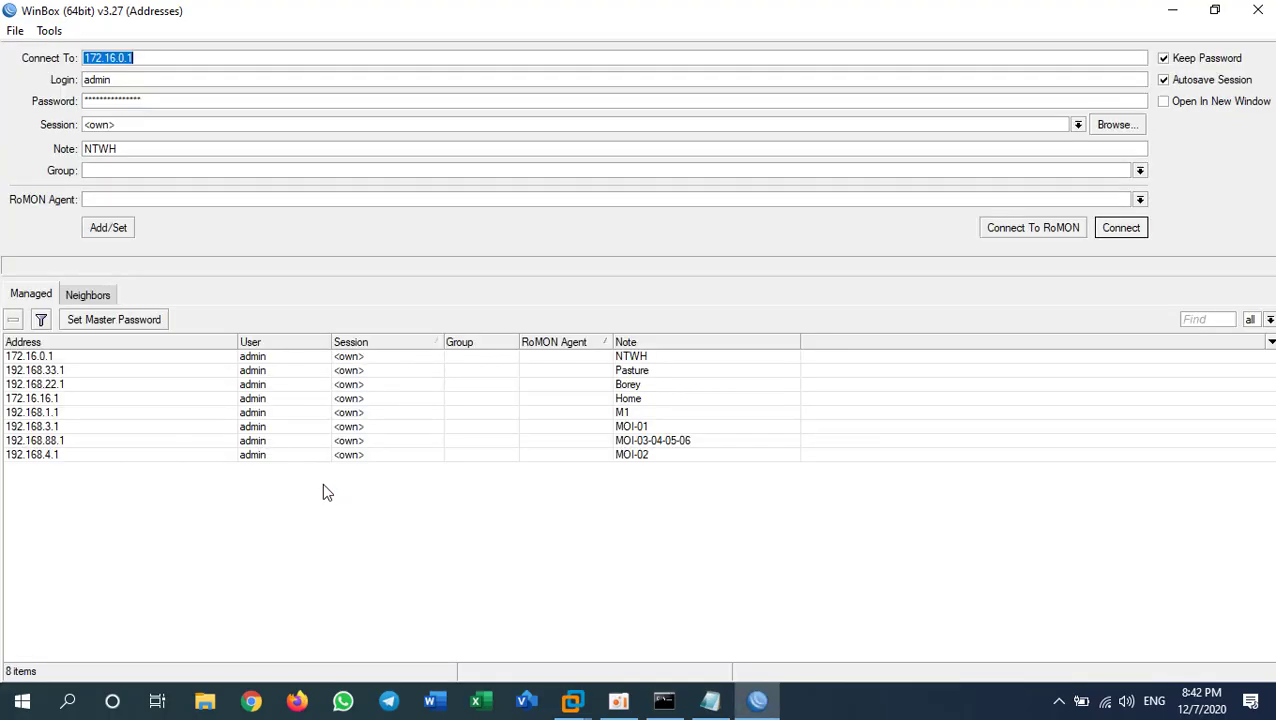
pyautogui.click(50, 399)
pyautogui.doubleClick(50, 399)
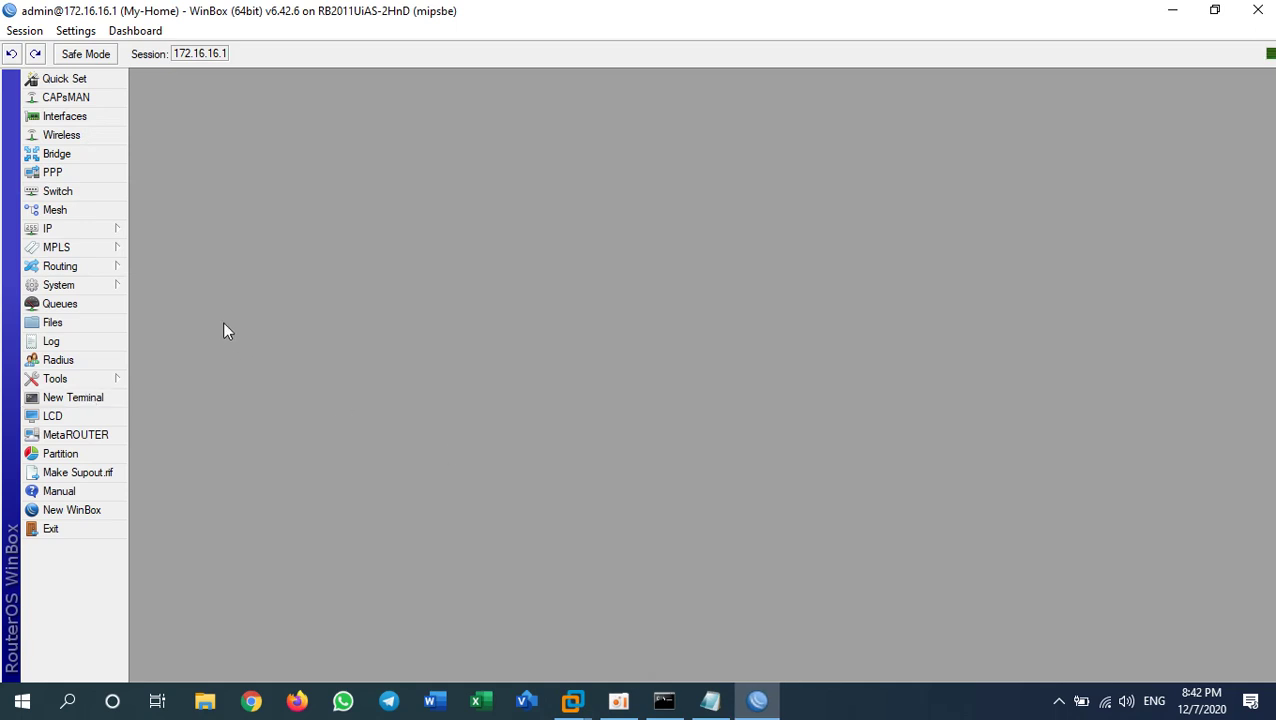
# Open the router's IP firewall settings and show its address lists.
pyautogui.click(85, 231)
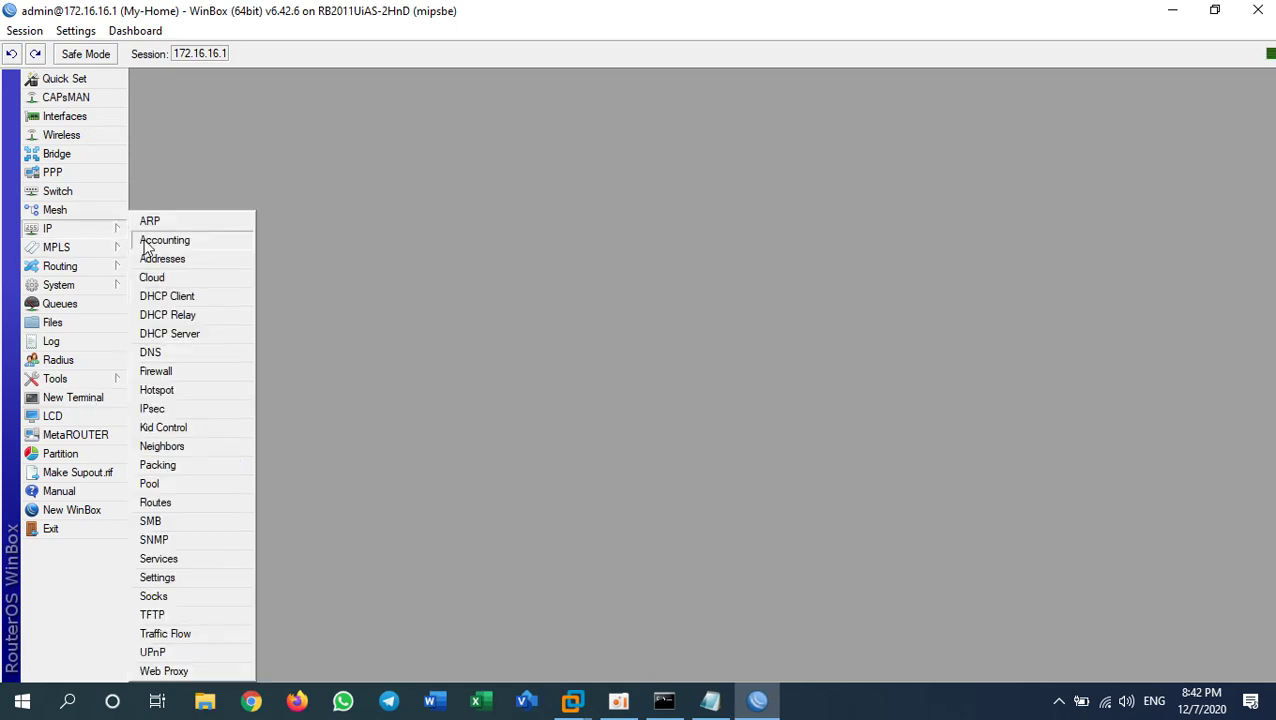
pyautogui.click(174, 371)
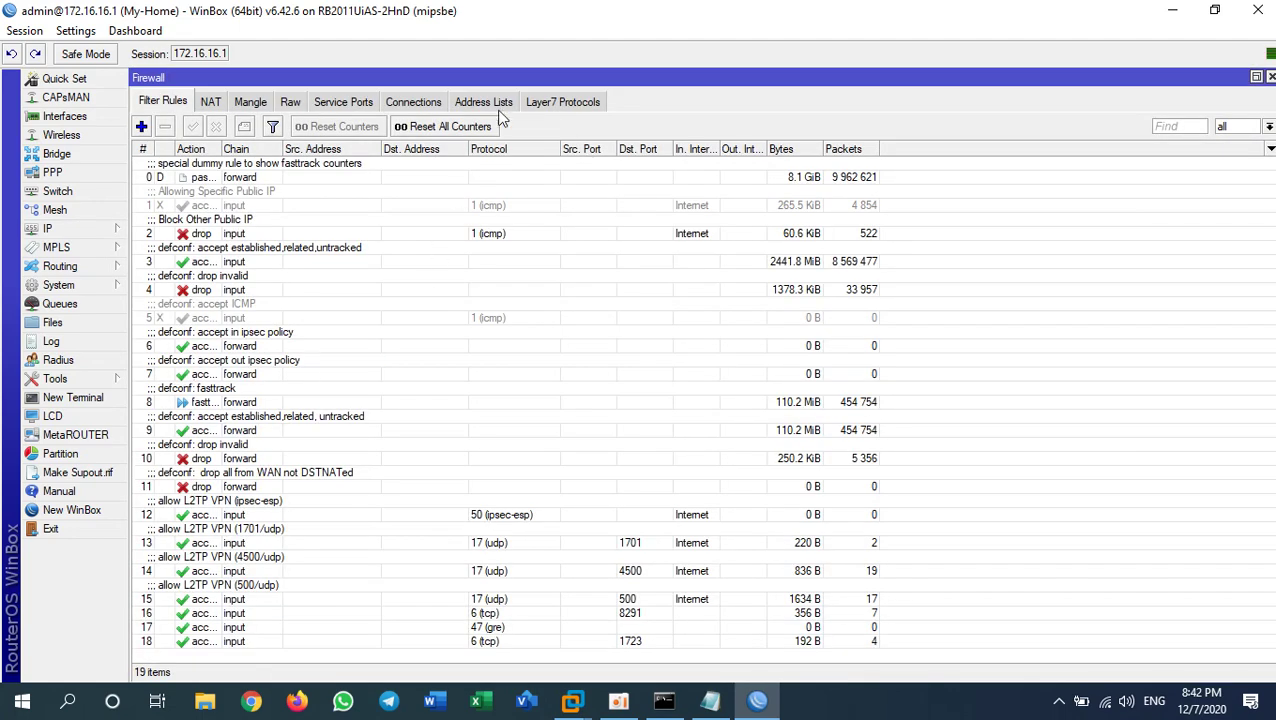
pyautogui.click(485, 104)
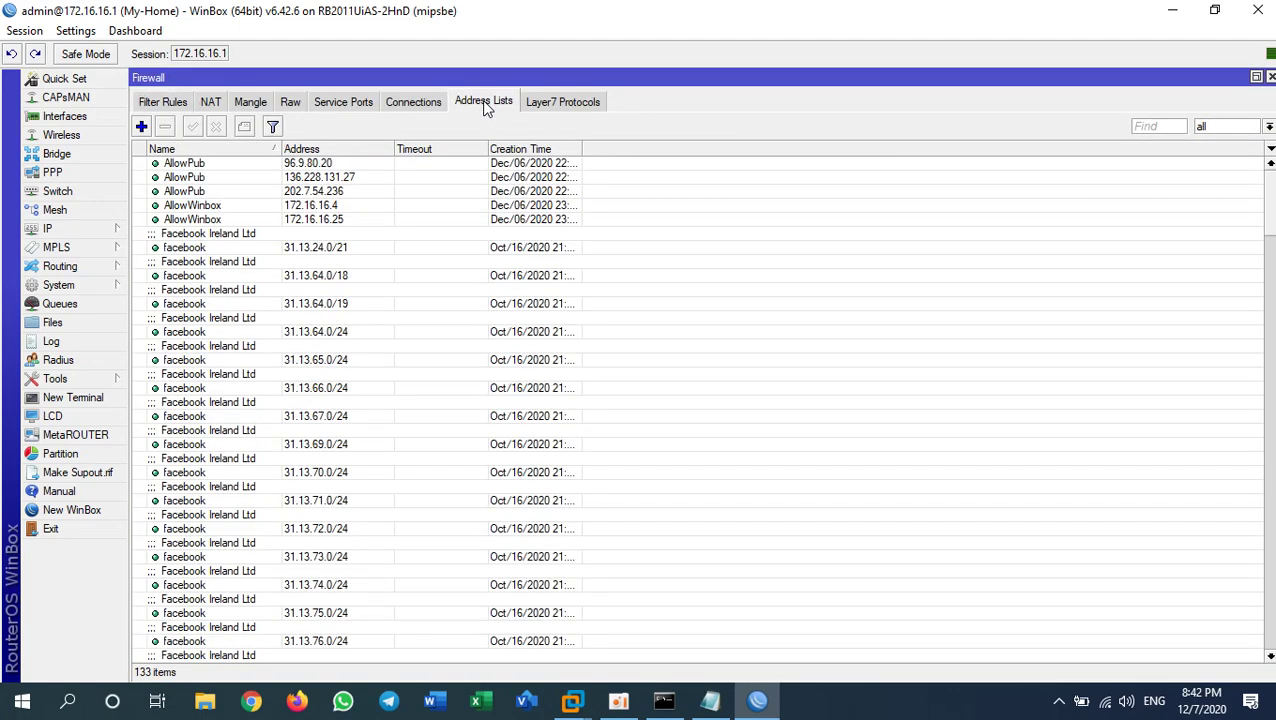
# Examine the name and address of the AllowWinbox address list entry for 172.16.16.4, then close it.
pyautogui.click(326, 206)
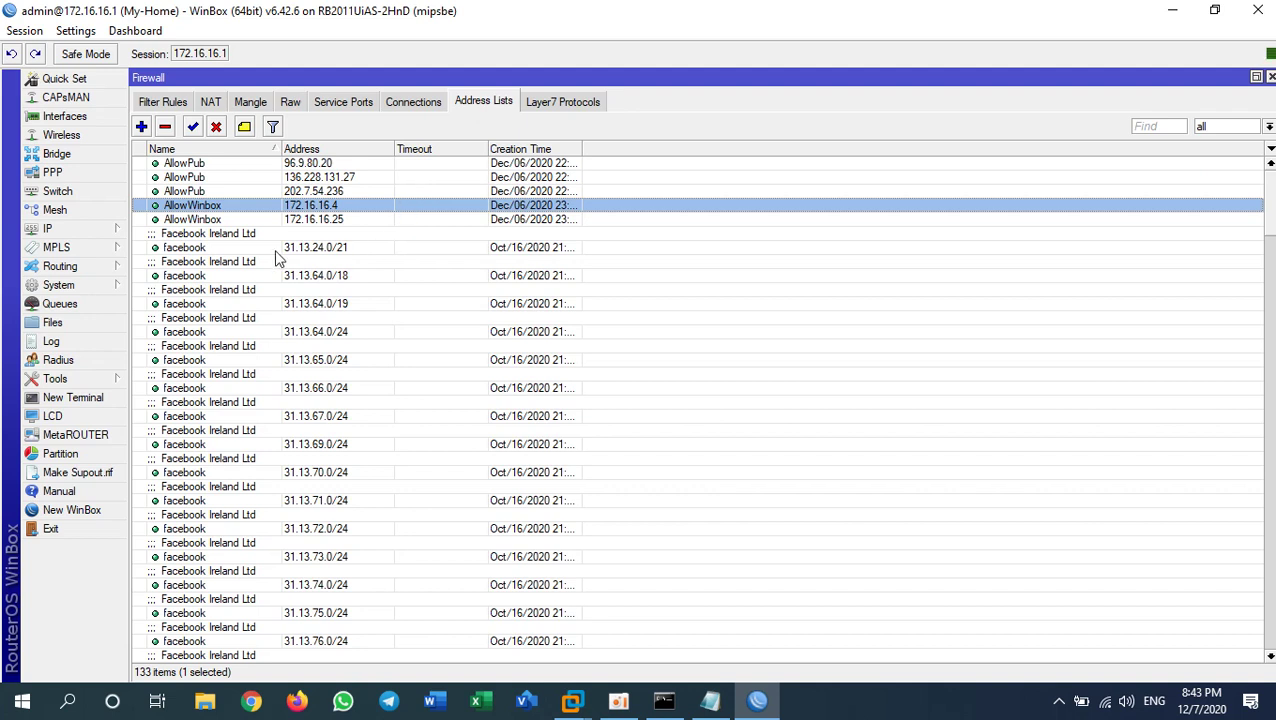
pyautogui.doubleClick(328, 210)
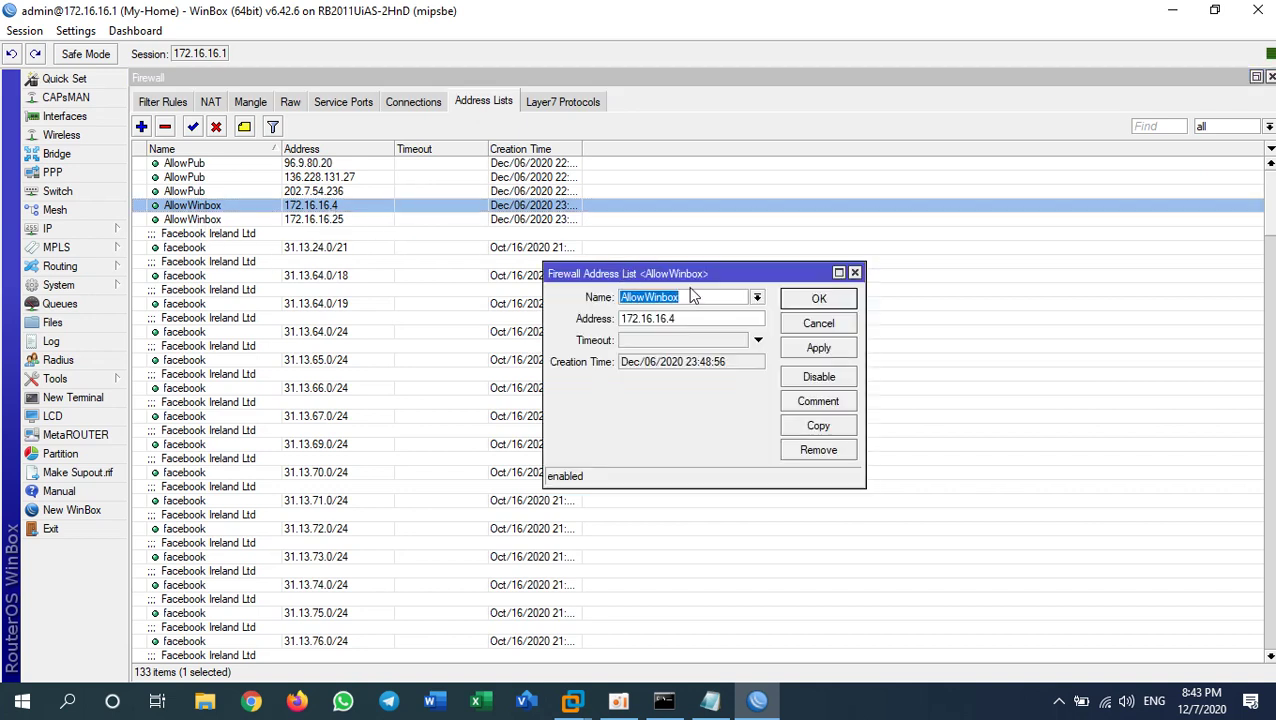
pyautogui.moveTo(720, 297); pyautogui.dragTo(617, 300)
pyautogui.moveTo(692, 318); pyautogui.dragTo(566, 316)
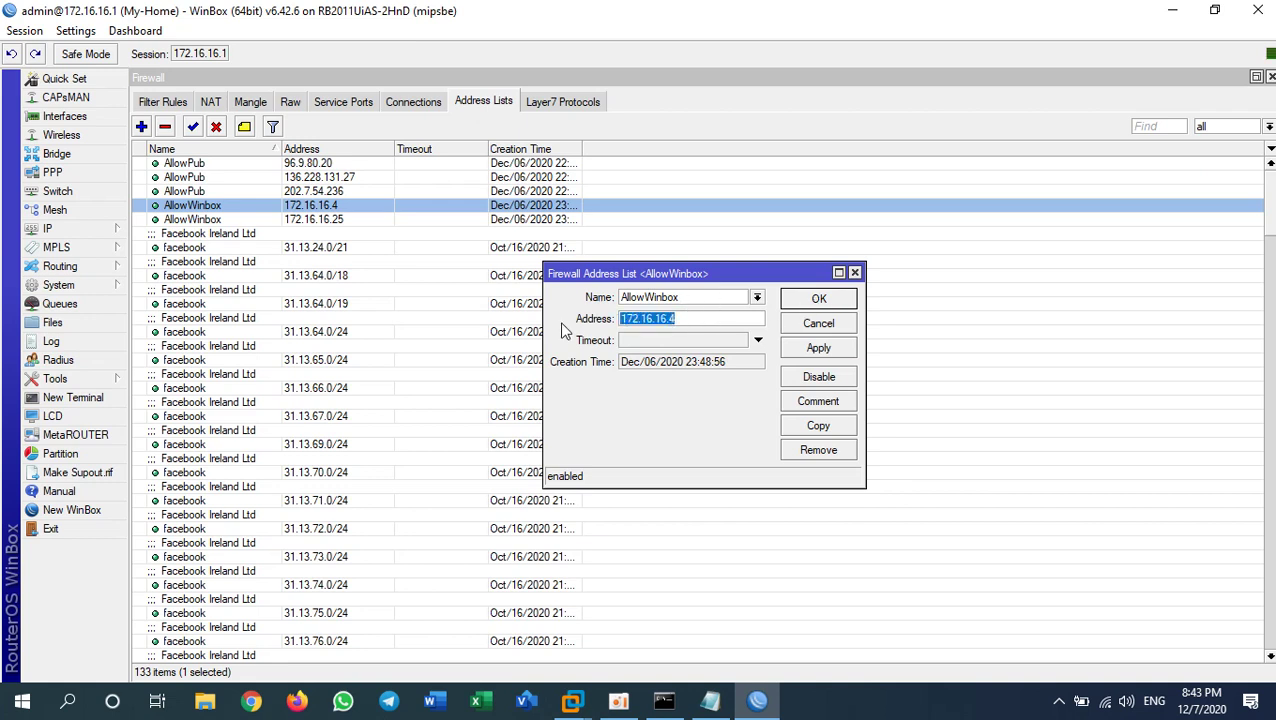
pyautogui.click(628, 318)
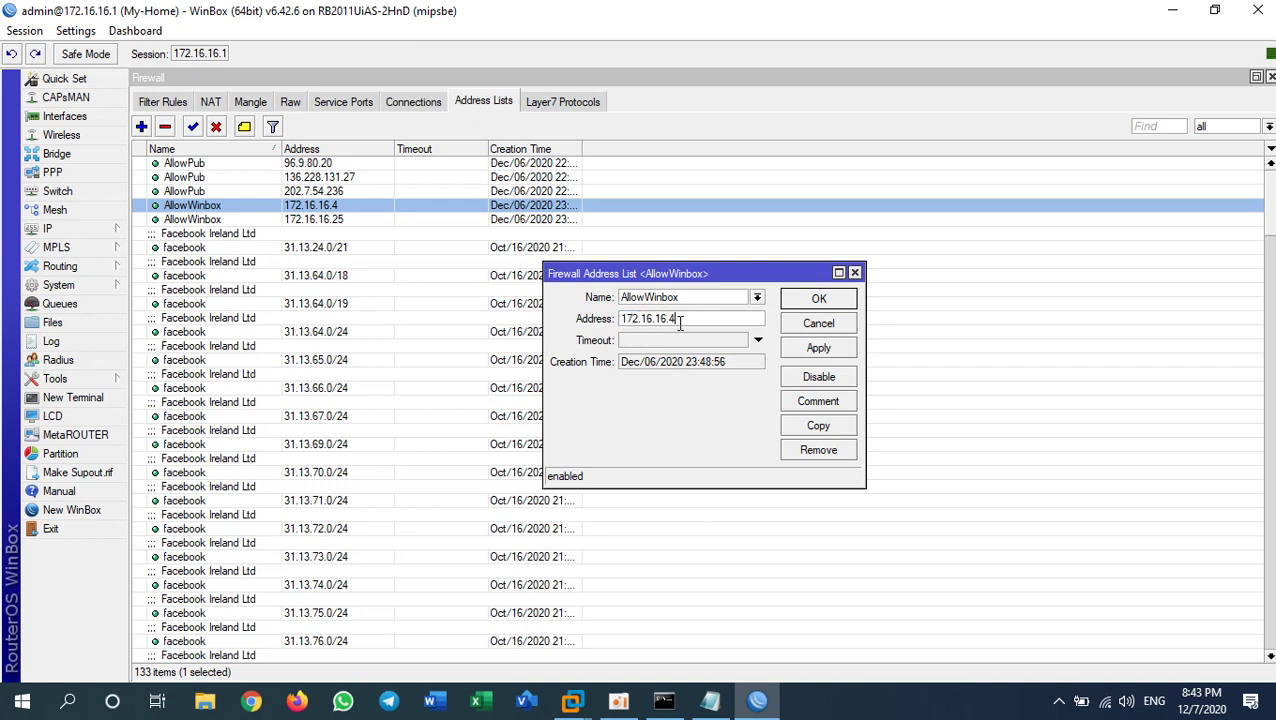
pyautogui.click(819, 299)
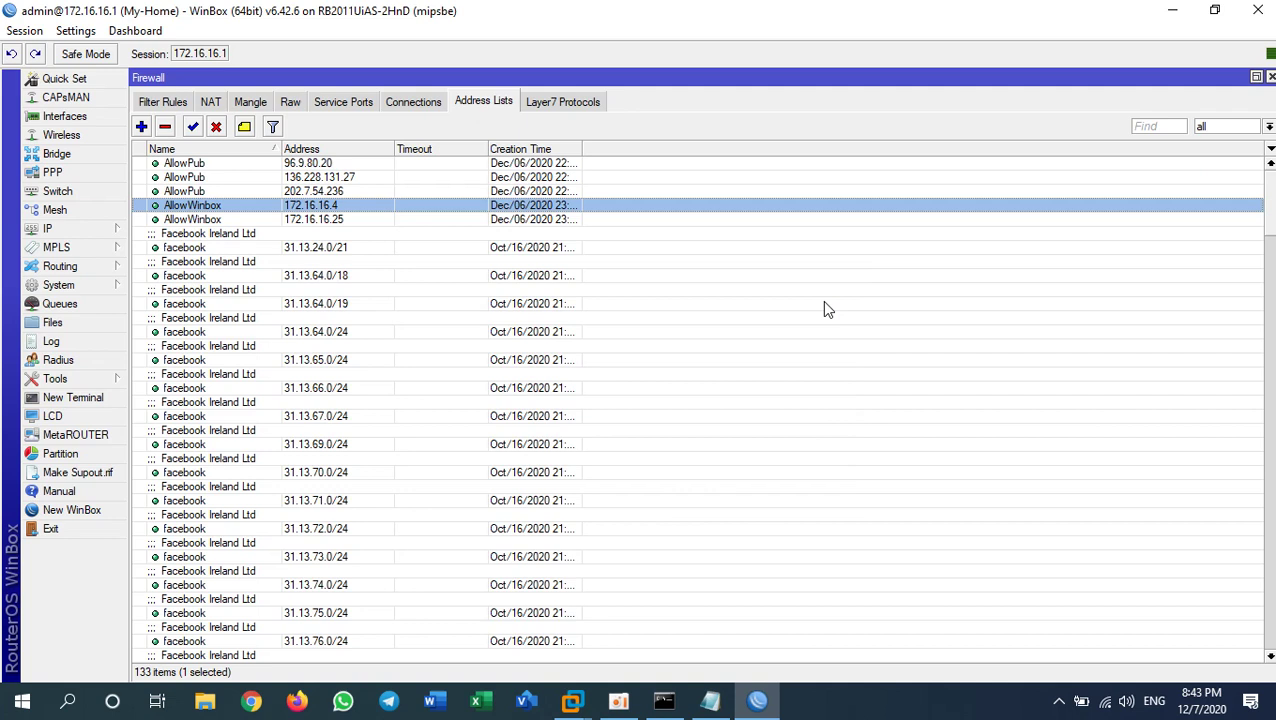
# Examine the name and address of the AllowWinbox address list entry for 172.16.16.25, then close it.
pyautogui.click(350, 221)
pyautogui.doubleClick(346, 222)
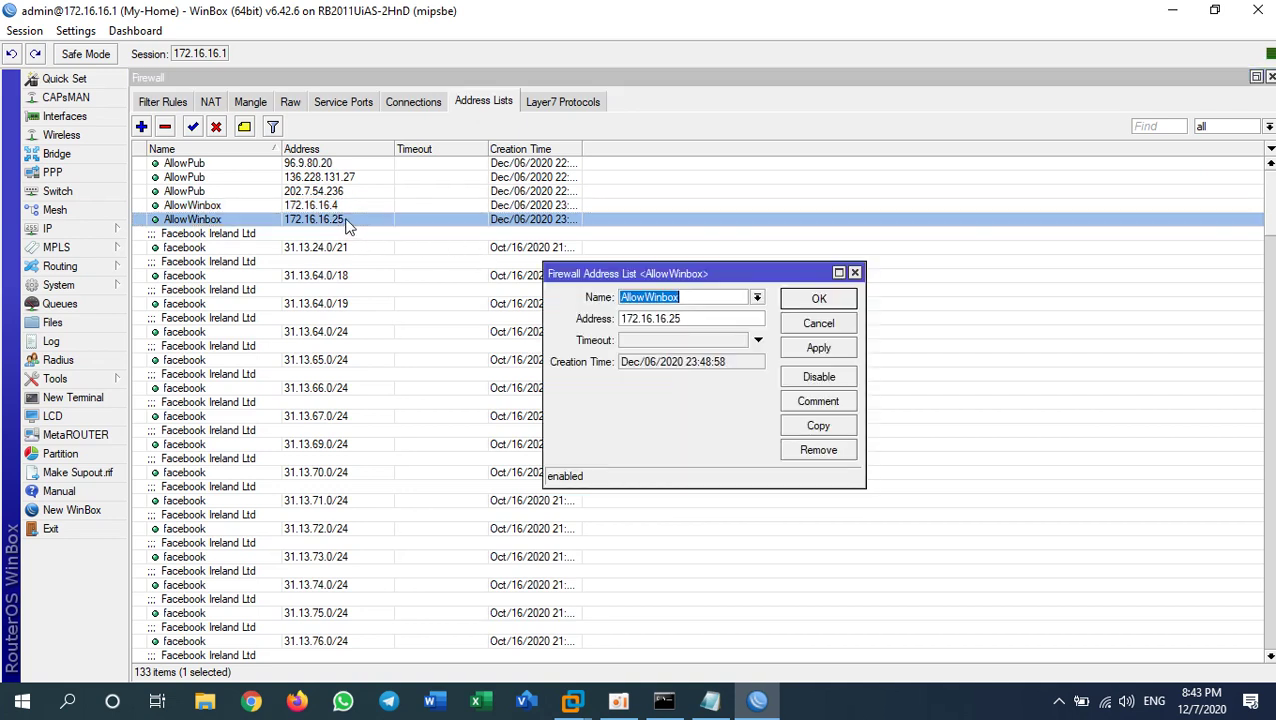
pyautogui.click(622, 318)
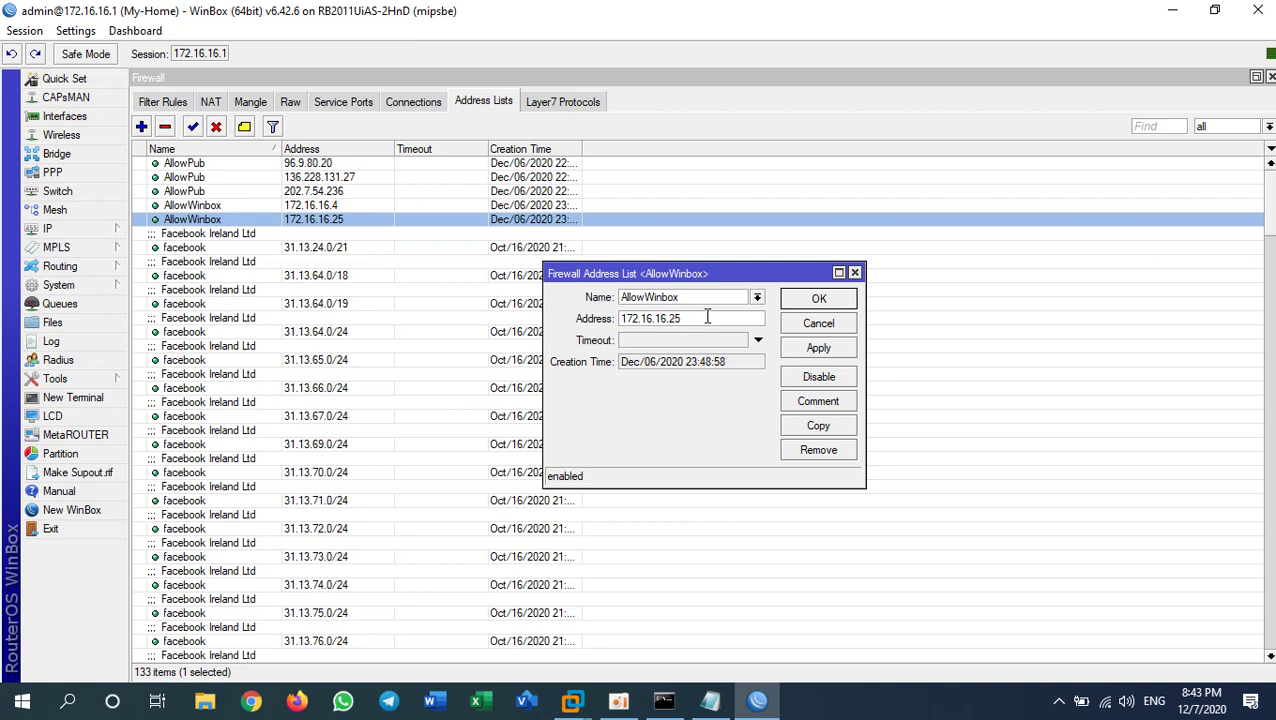
pyautogui.moveTo(705, 296); pyautogui.dragTo(612, 294)
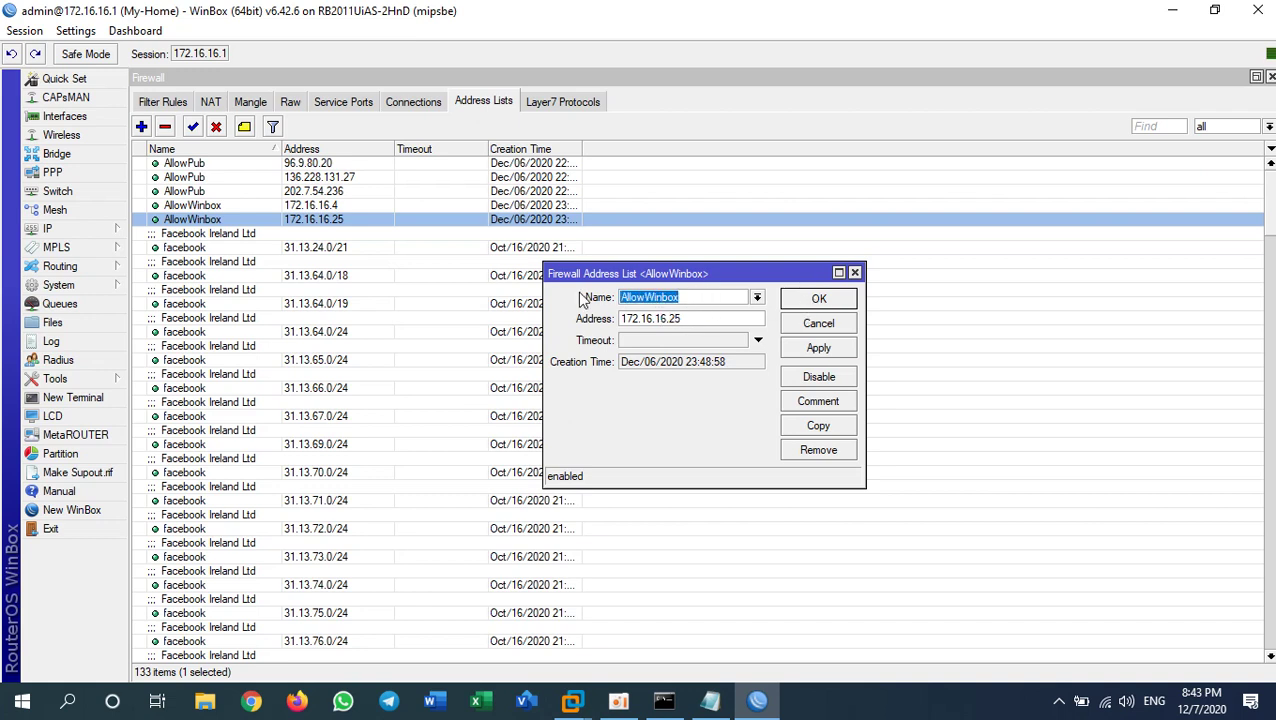
pyautogui.click(818, 298)
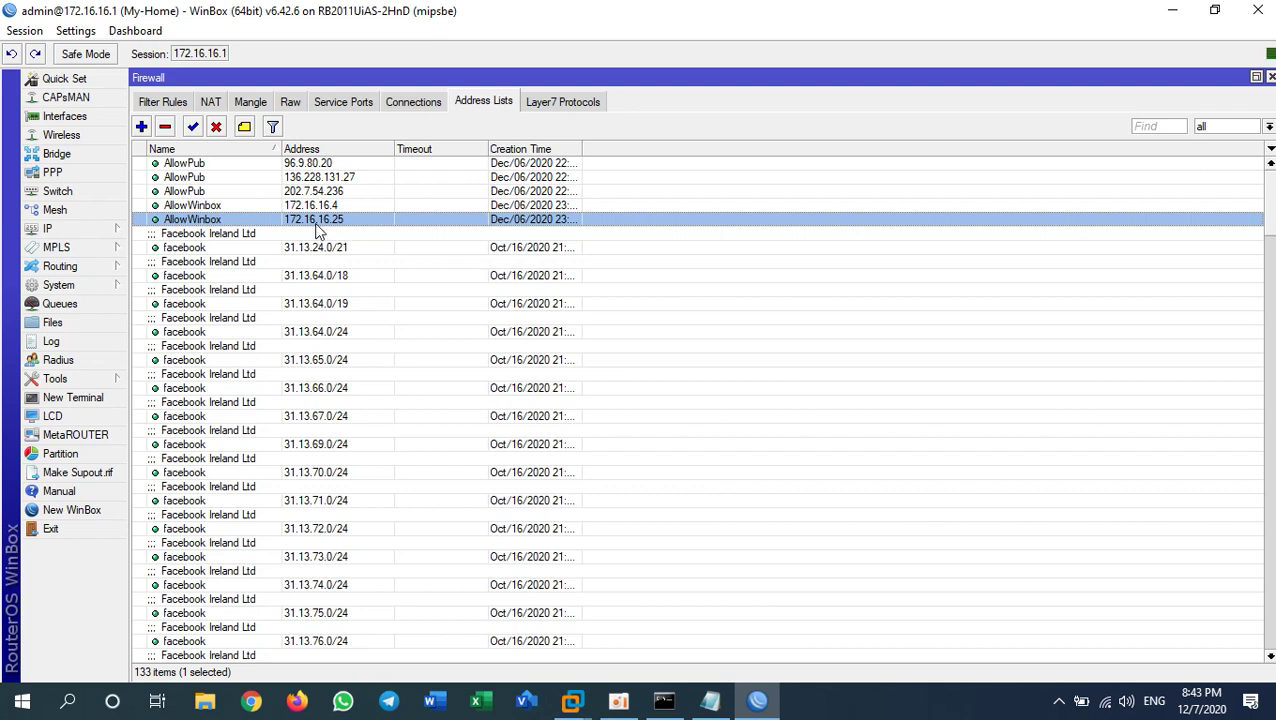
# Remove the 172.16.16.25 entry from the AllowWinbox address list and select the 172.16.16.4 entry.
pyautogui.click(322, 207)
pyautogui.click(338, 221)
pyautogui.click(338, 204)
pyautogui.click(339, 221)
pyautogui.click(165, 126)
pyautogui.click(329, 206)
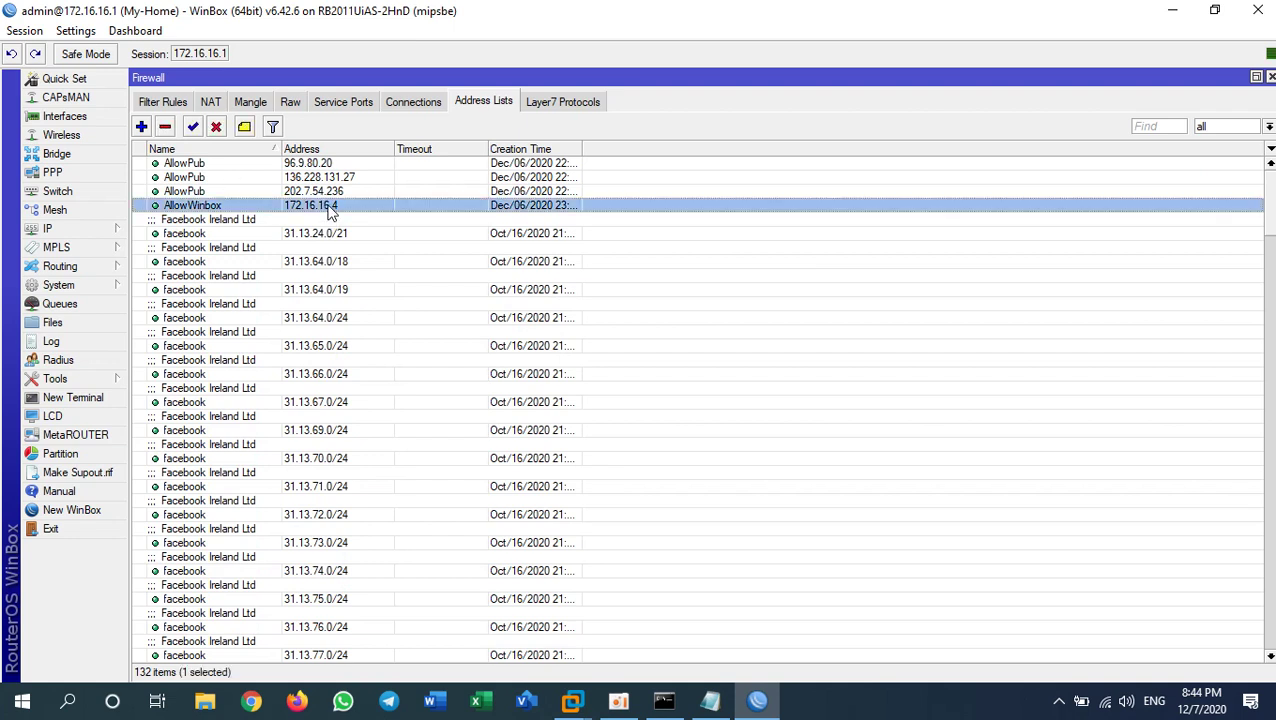
# Run ipconfig in a new Command Prompt to check the host's Wi-Fi address, then return to the AllowWinbox entry in WinBox.
pyautogui.click(664, 702)
pyautogui.press('super+r')
pyautogui.write('cmd')
pyautogui.press('Return')
pyautogui.write('ipconfig')
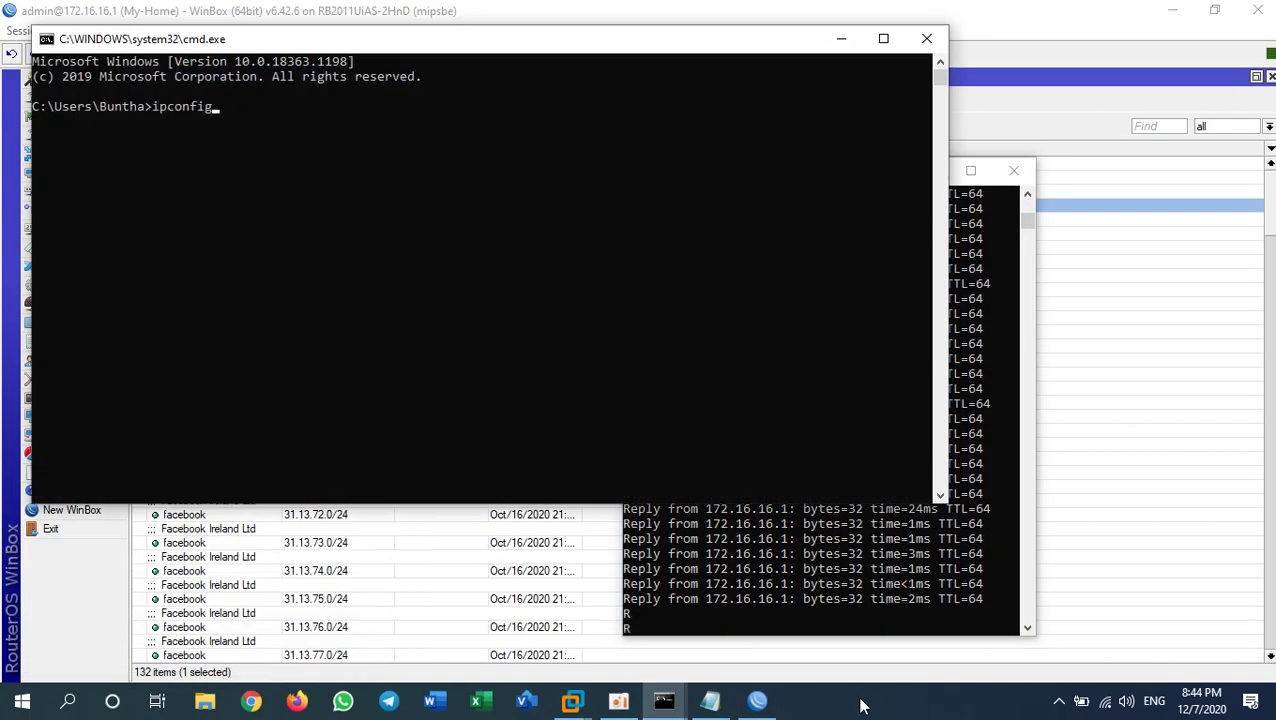
pyautogui.press('Return')
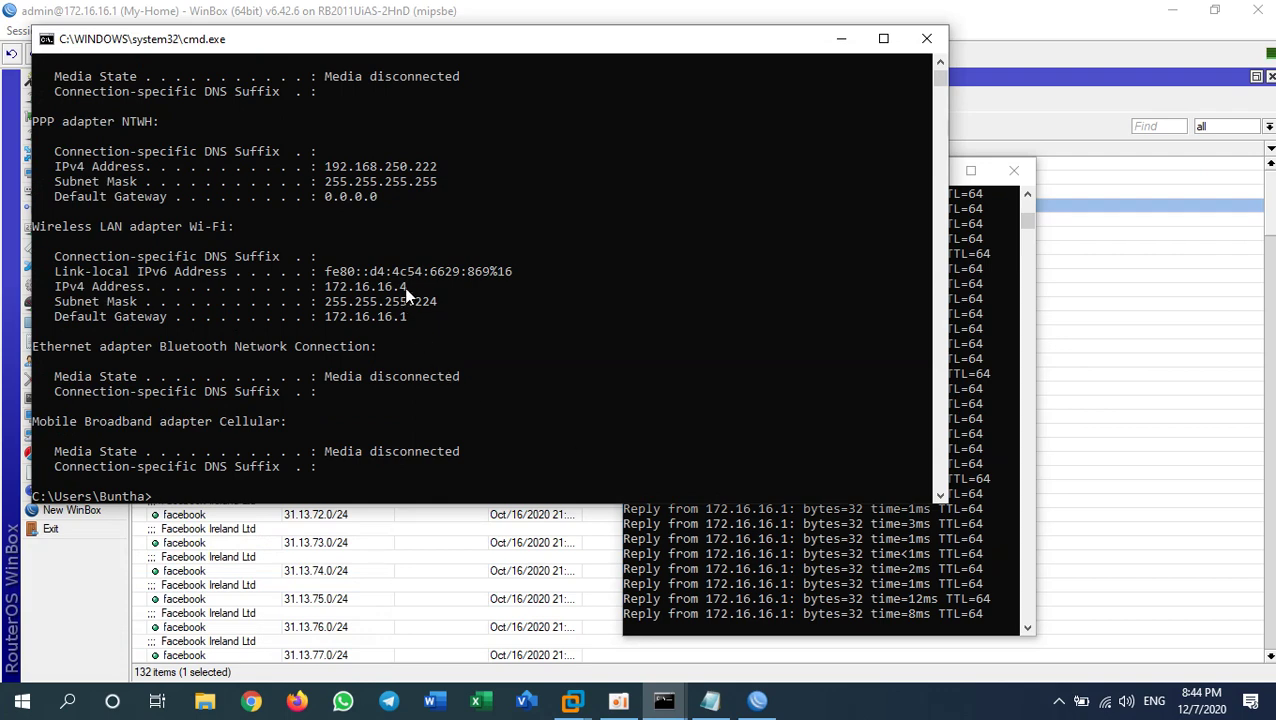
pyautogui.click(841, 39)
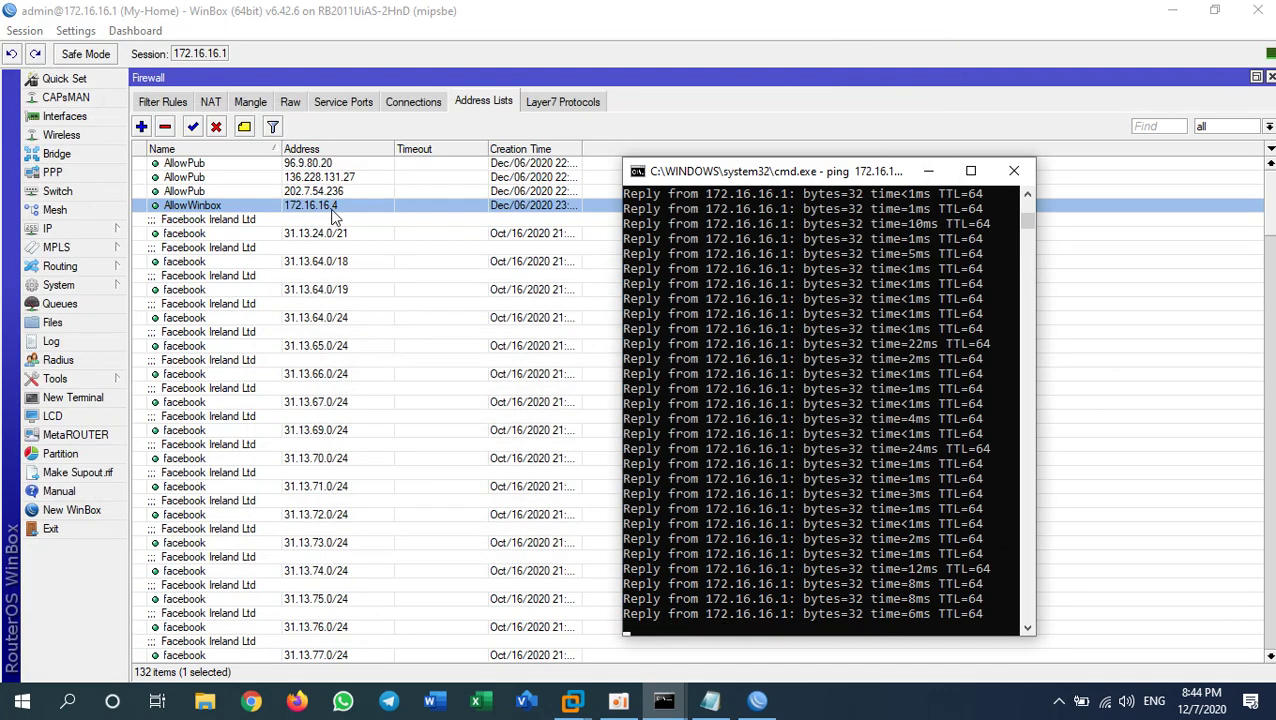
pyautogui.click(334, 208)
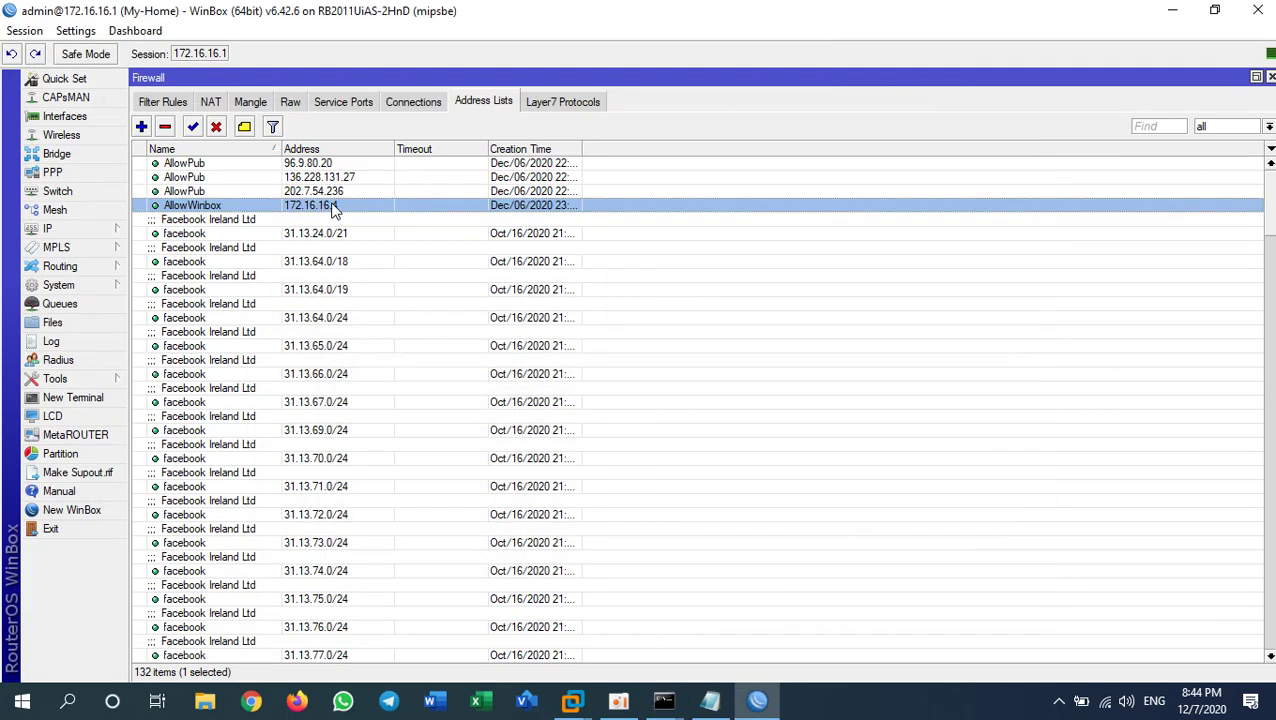
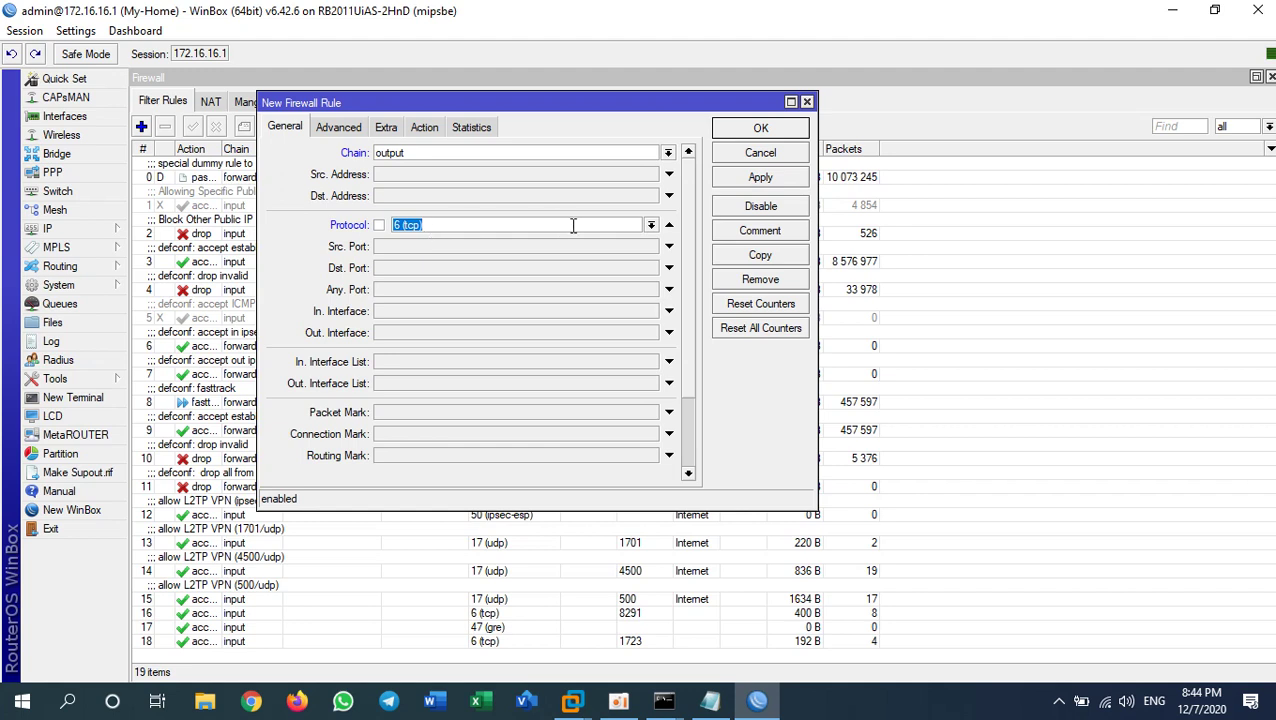
# Set the new output-chain firewall rule's protocol to icmp, look over its advanced options, and return to its general settings.
pyautogui.click(655, 225)
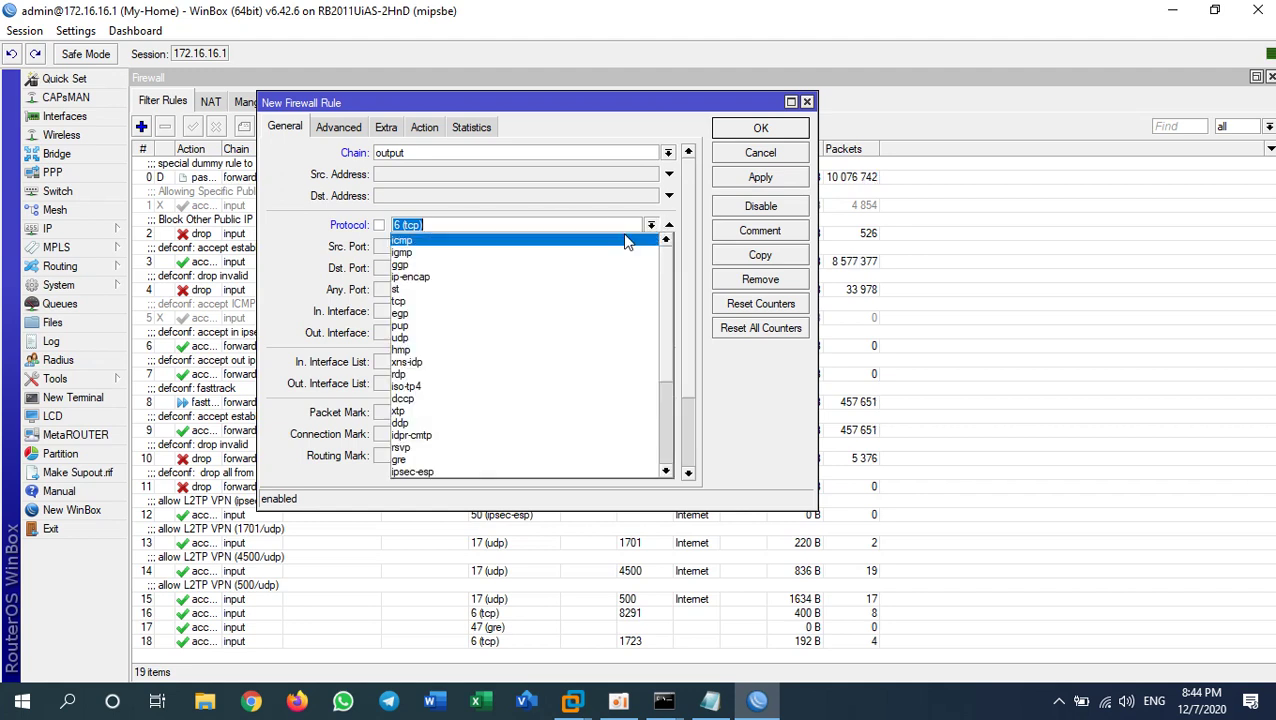
pyautogui.click(447, 242)
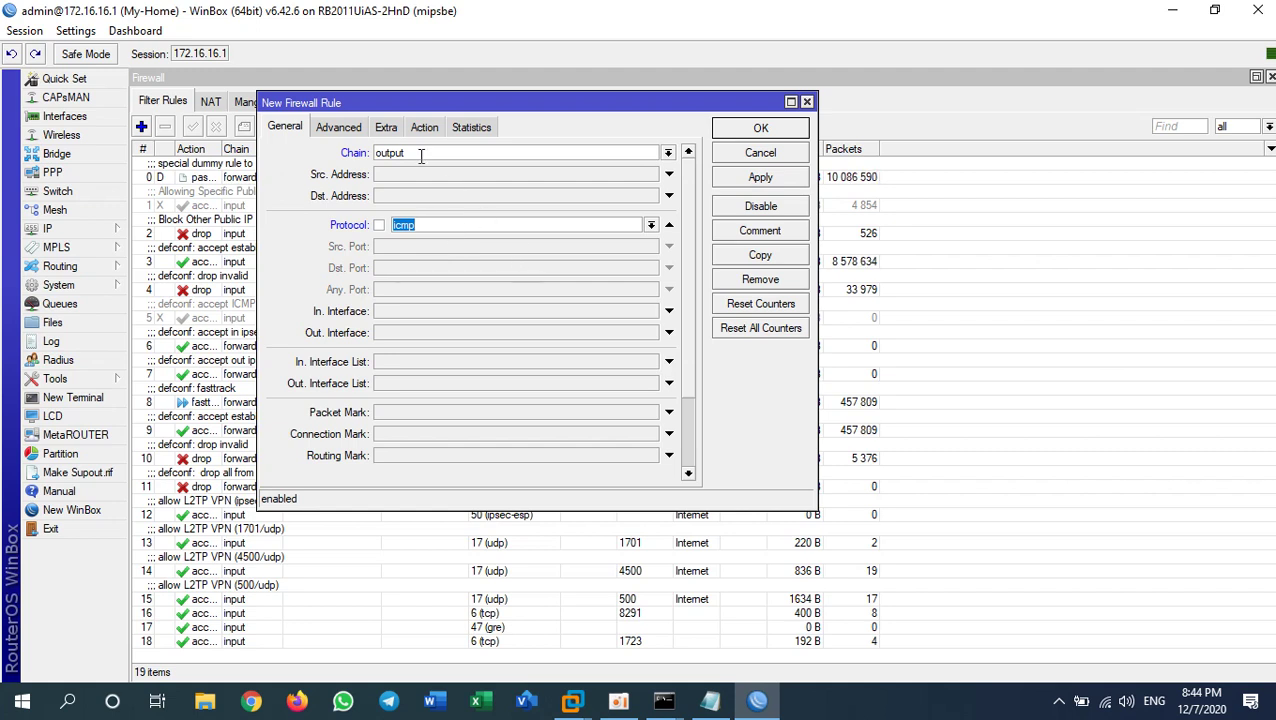
pyautogui.click(356, 130)
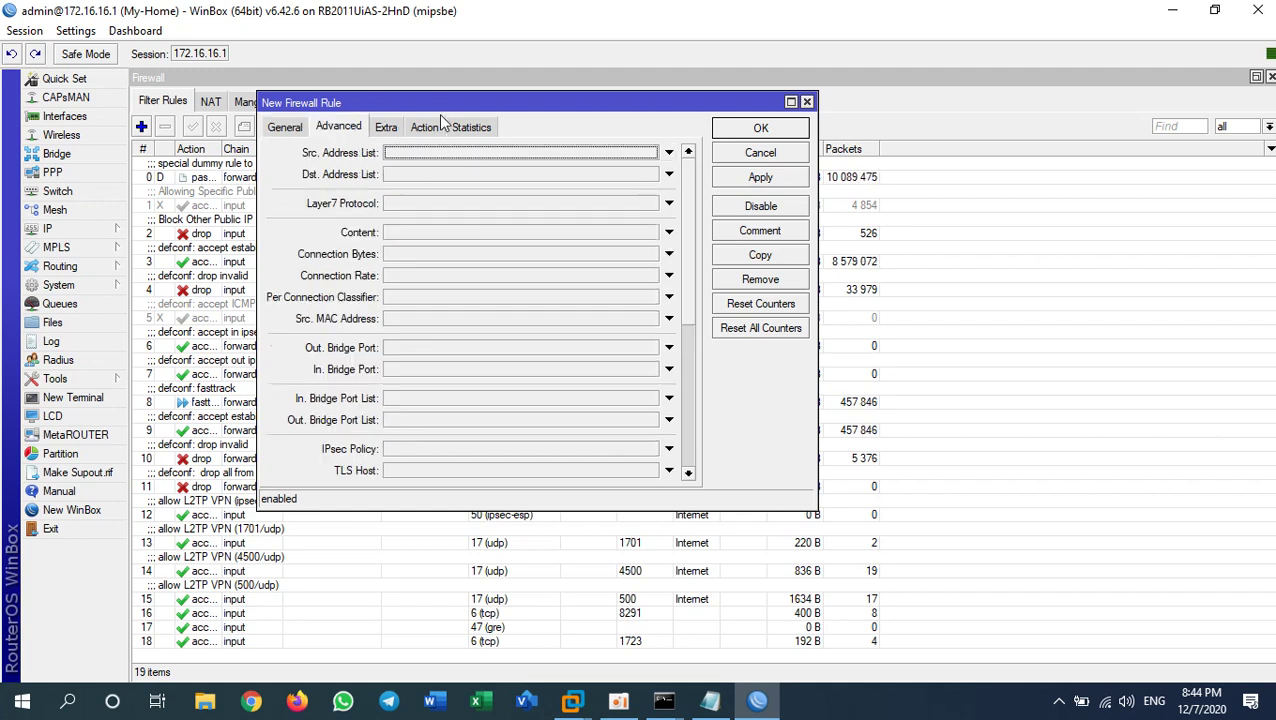
pyautogui.moveTo(437, 103); pyautogui.dragTo(723, 156)
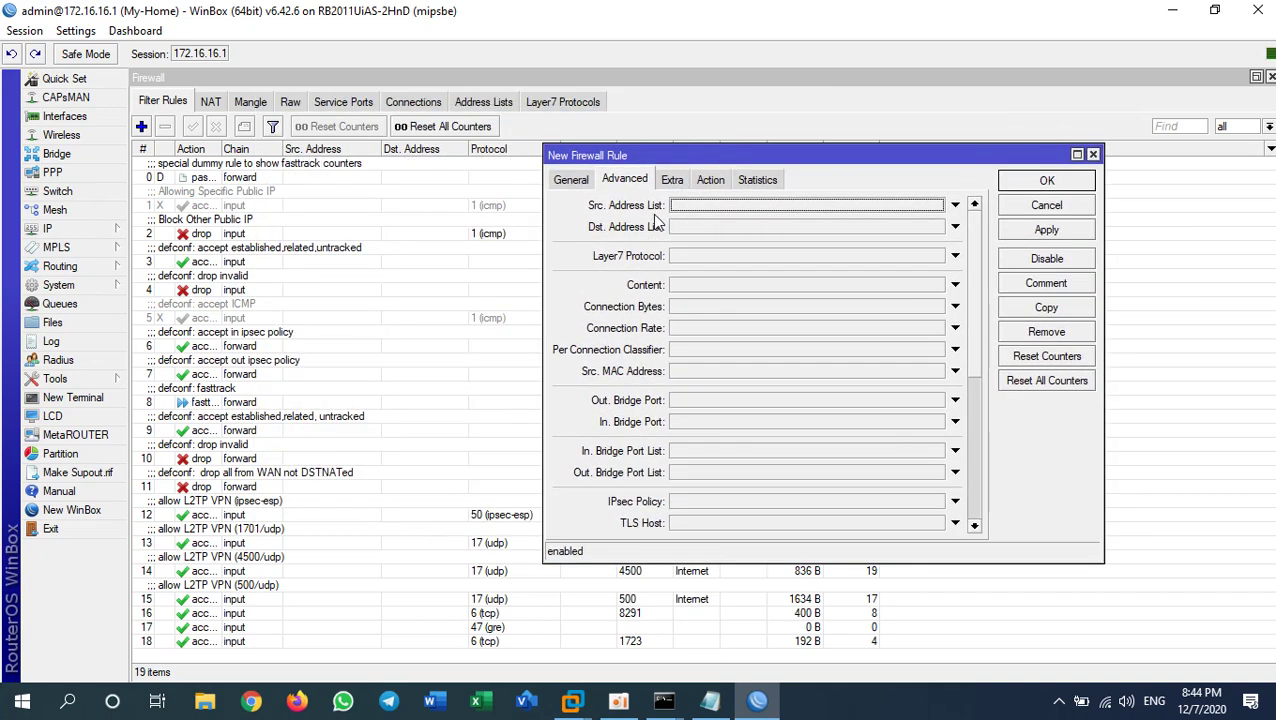
pyautogui.moveTo(681, 155); pyautogui.dragTo(459, 150)
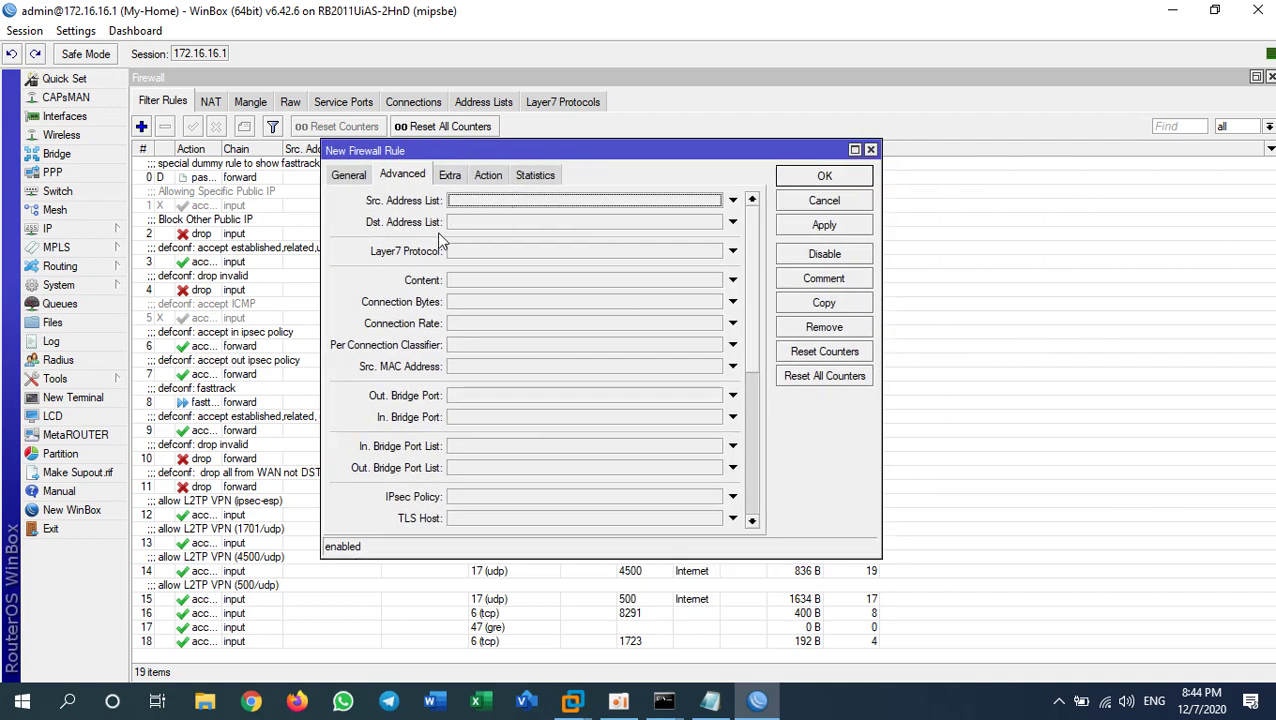
pyautogui.click(350, 176)
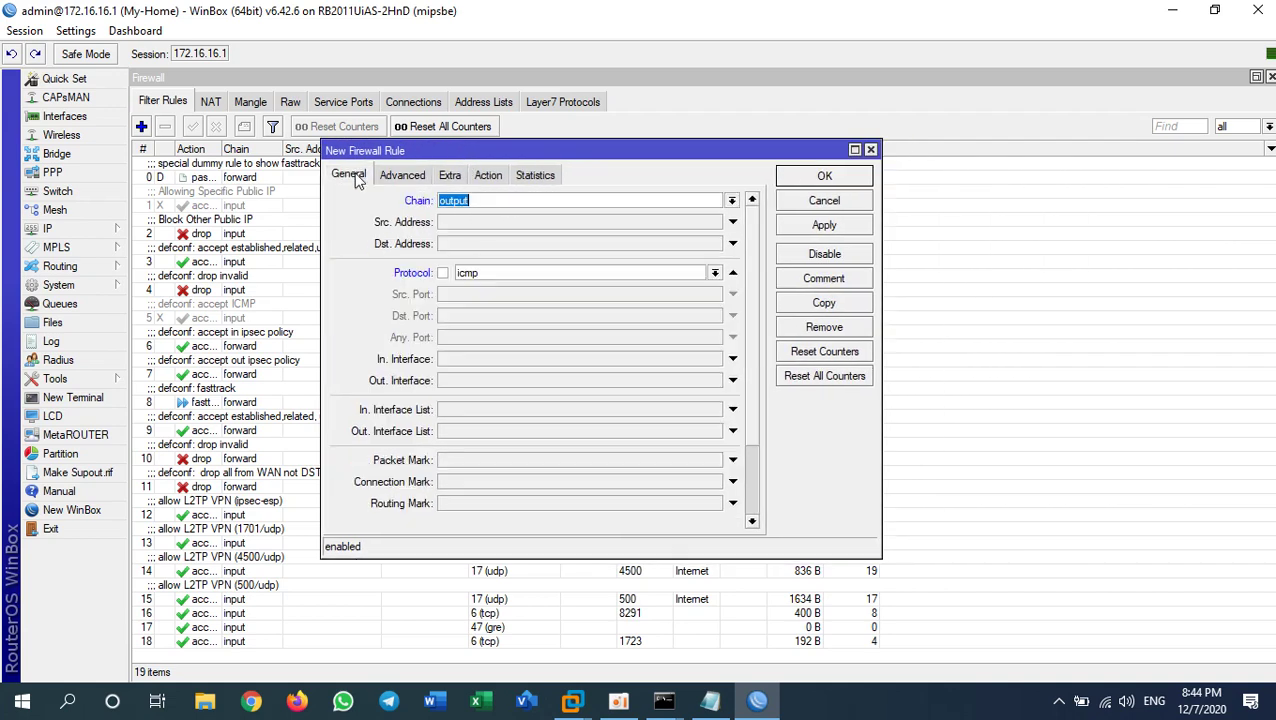
# Set the source address of the new output-chain icmp rule to 172.16.16.1.
pyautogui.click(498, 224)
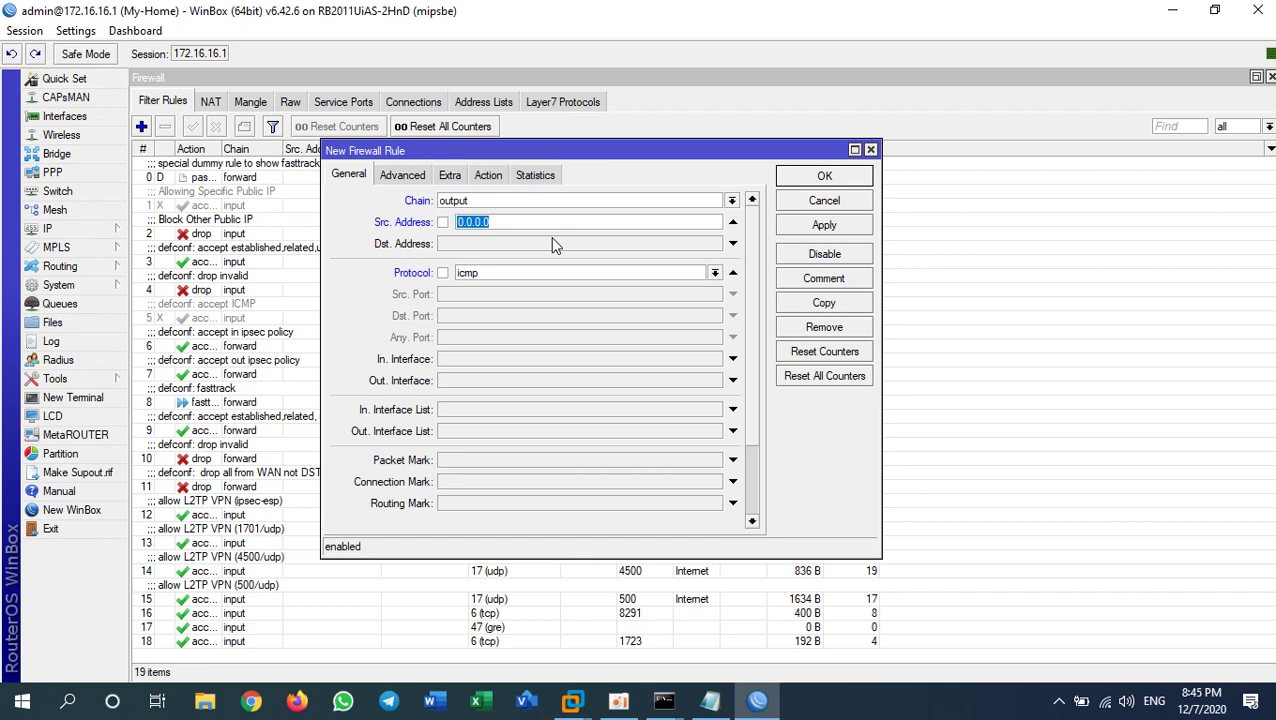
pyautogui.write('172.16.16.1')
pyautogui.click(543, 240)
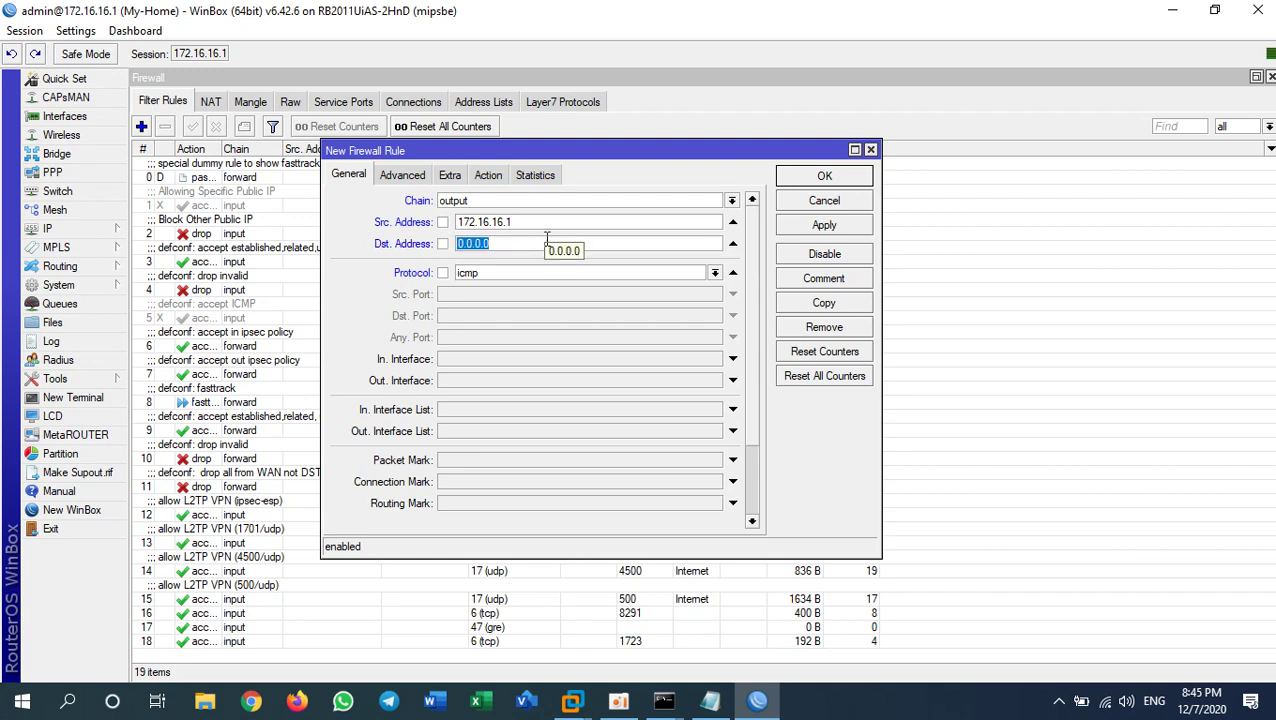
pyautogui.write('1')
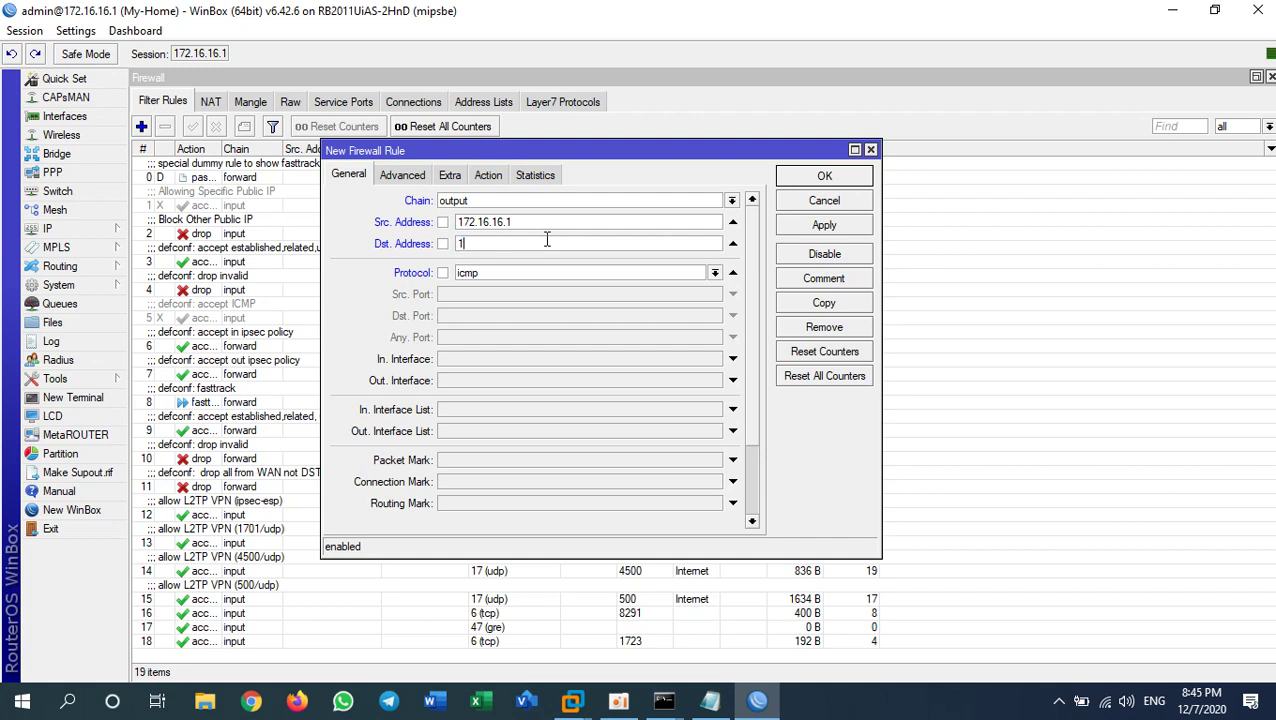
pyautogui.write('72.16.16.4')
pyautogui.click(406, 174)
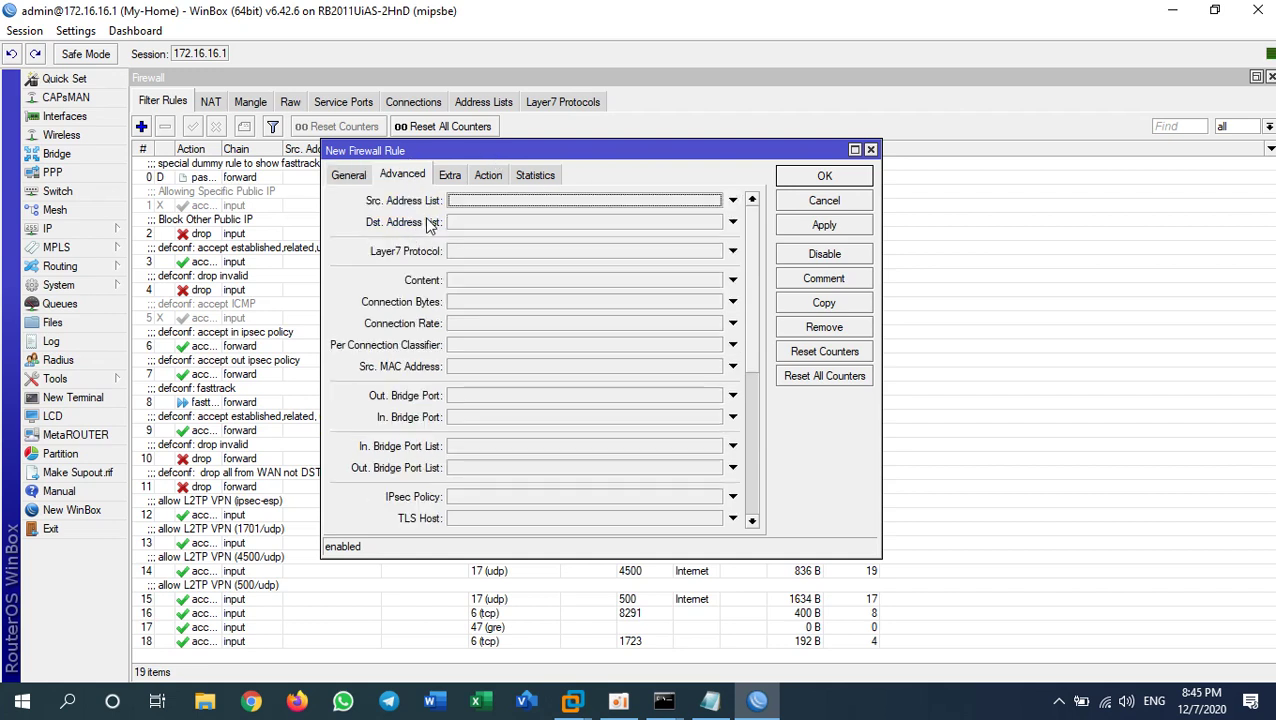
pyautogui.click(352, 177)
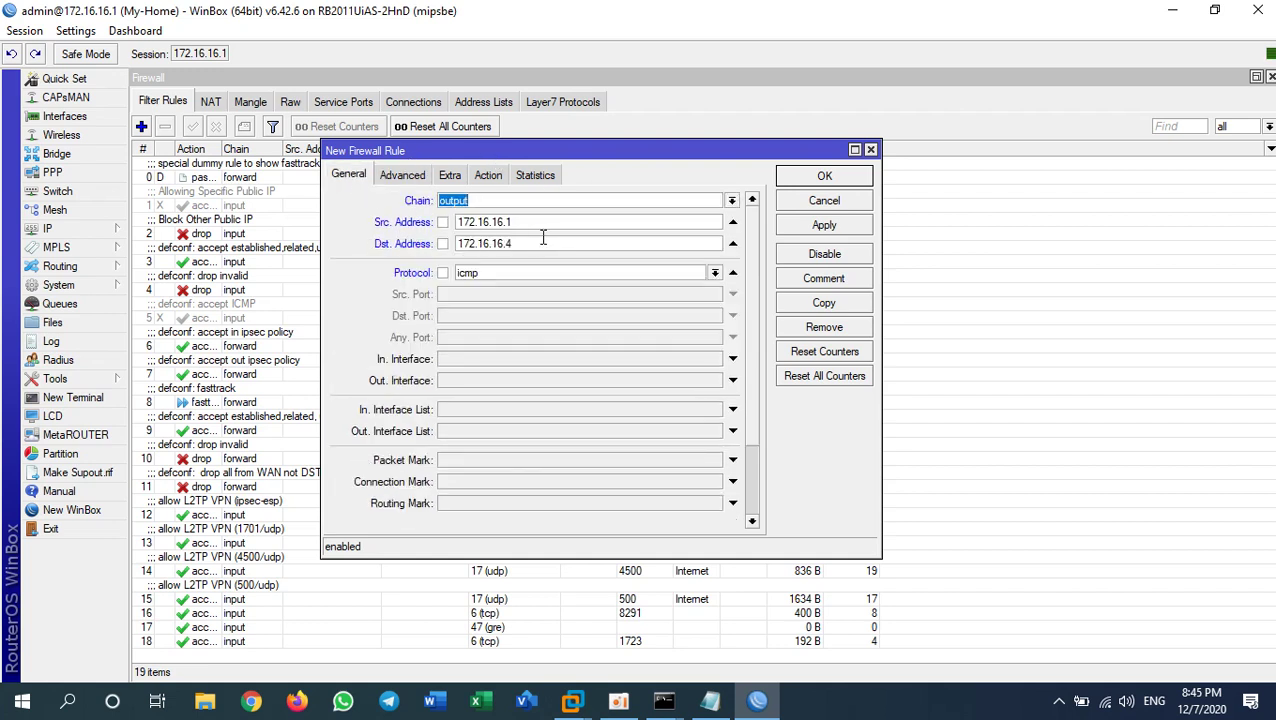
pyautogui.moveTo(546, 241); pyautogui.dragTo(441, 235)
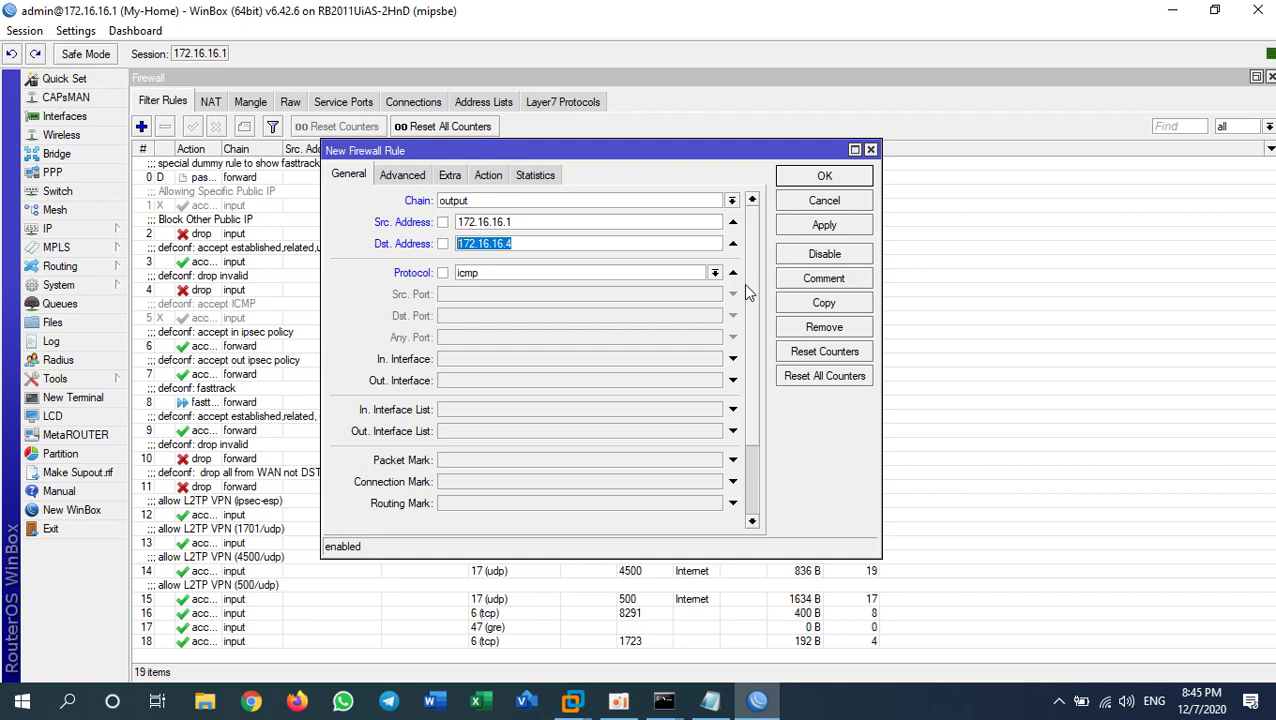
pyautogui.press('BackSpace')
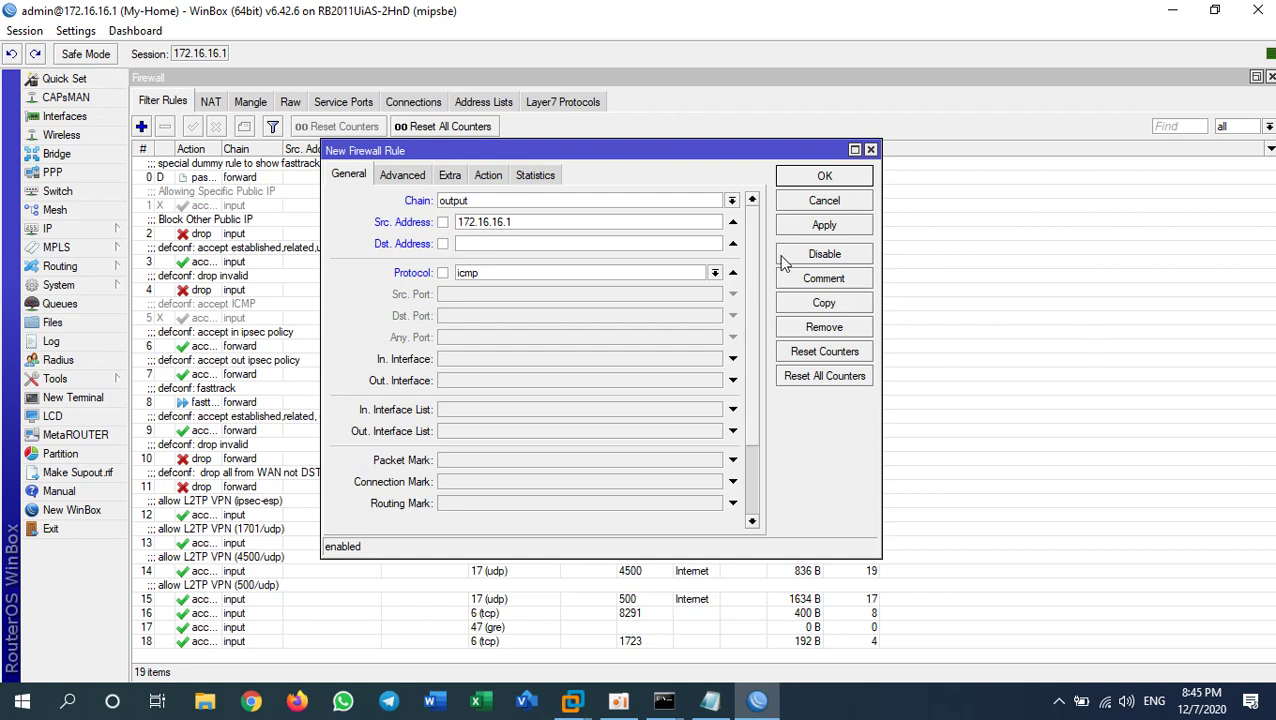
pyautogui.click(739, 244)
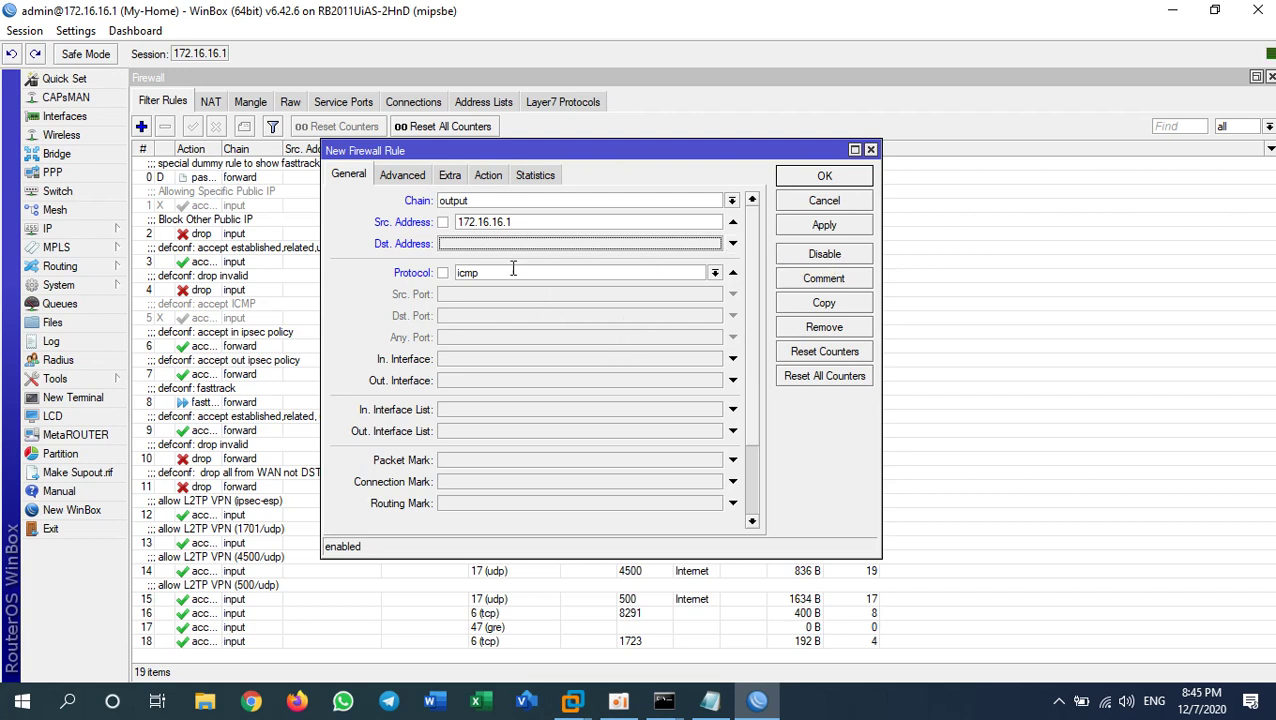
# Set the rule's destination address list to AllowWinbox and negate it so it matches every address outside the list.
pyautogui.moveTo(524, 222); pyautogui.dragTo(433, 224)
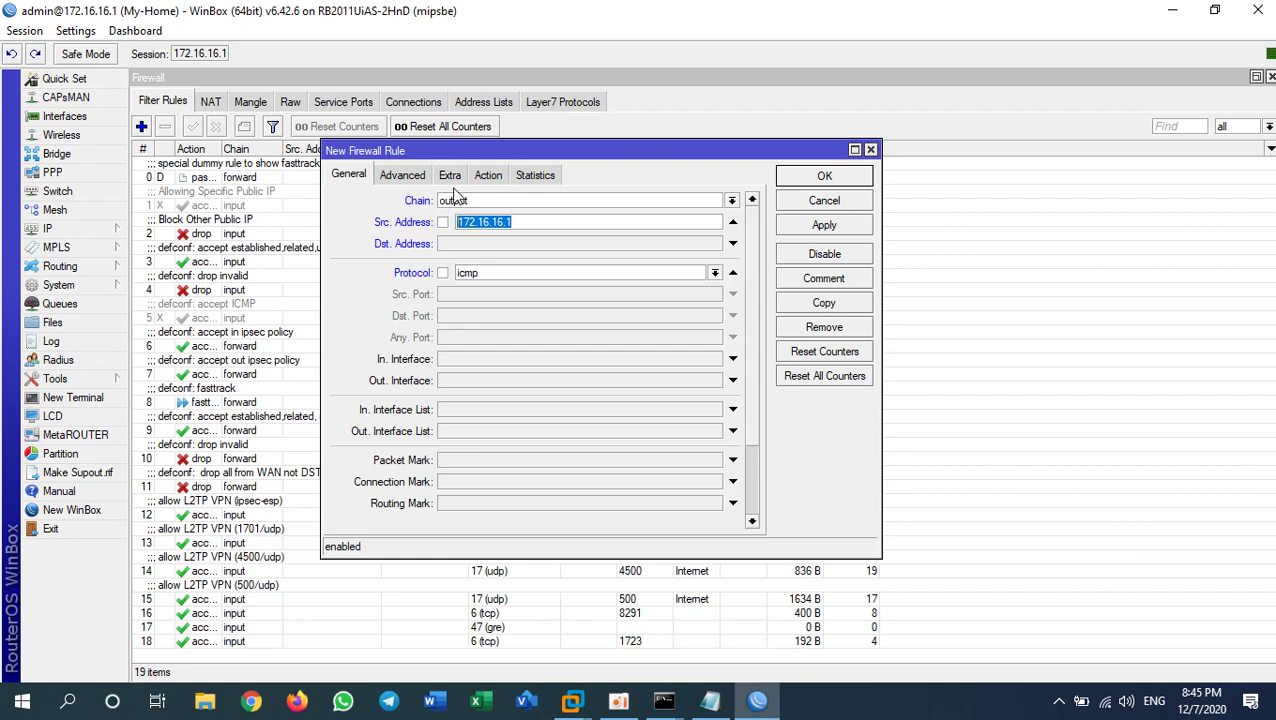
pyautogui.click(408, 178)
pyautogui.click(518, 220)
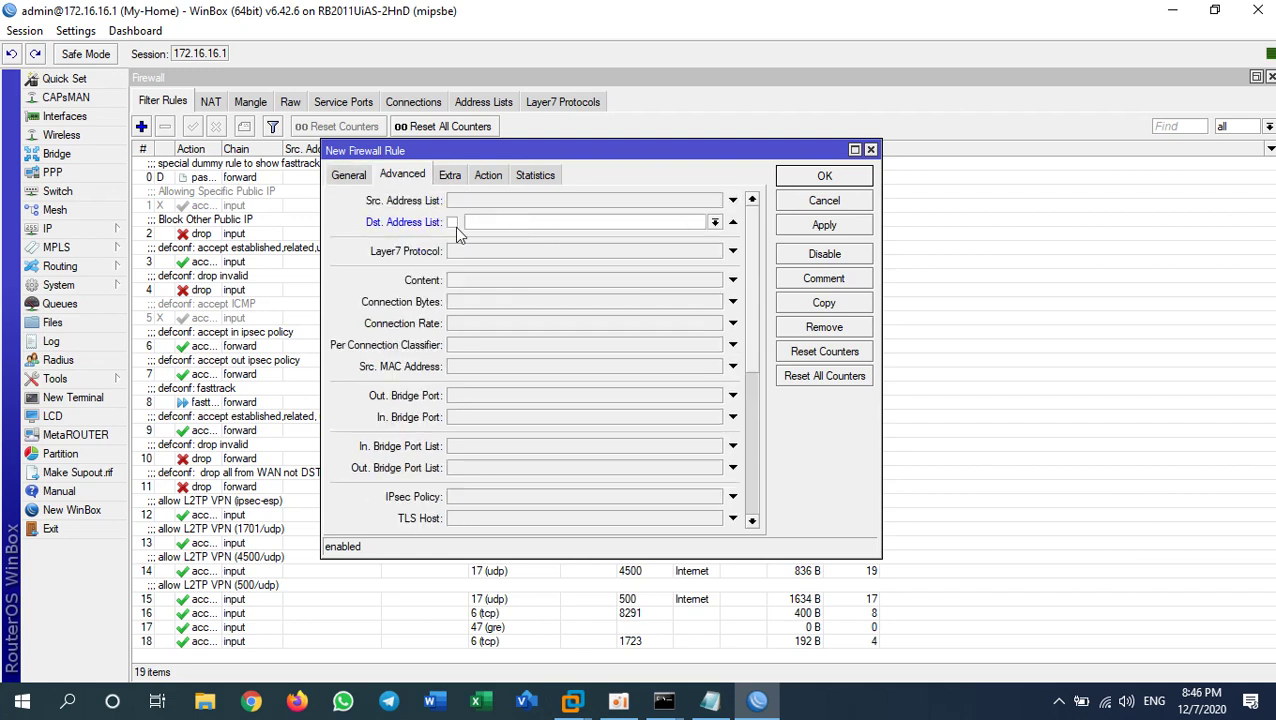
pyautogui.click(714, 222)
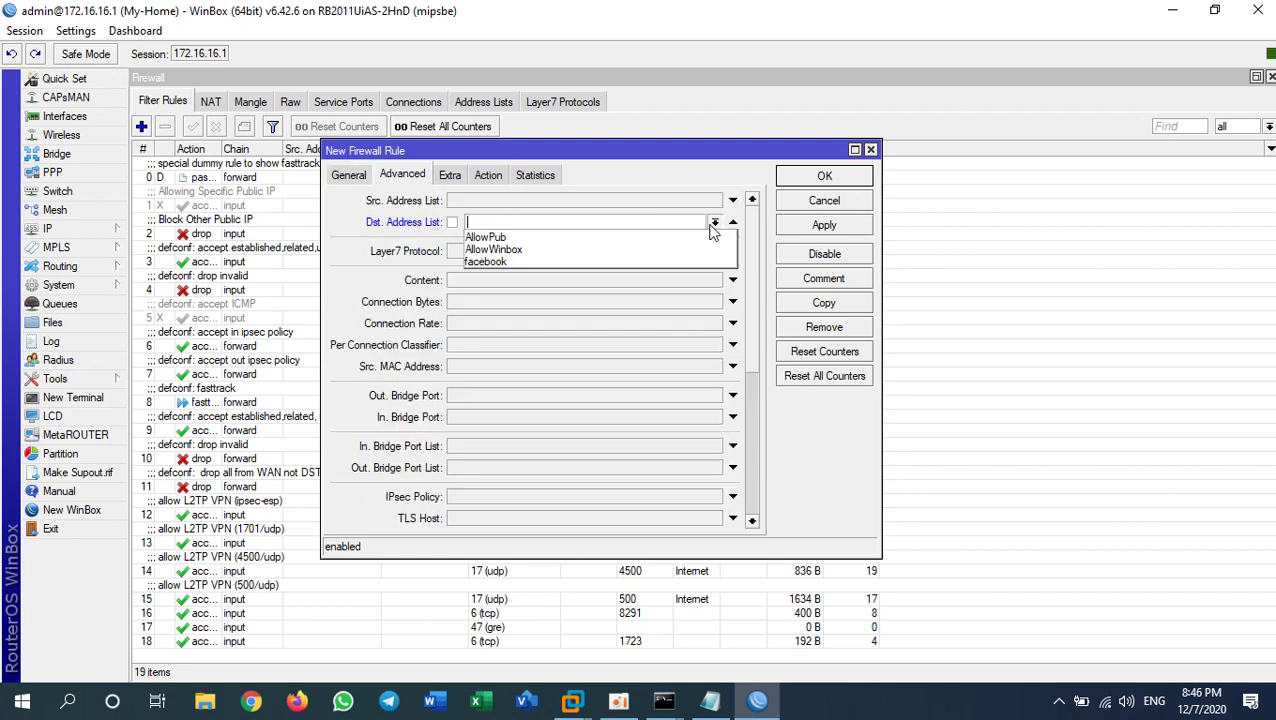
pyautogui.click(518, 250)
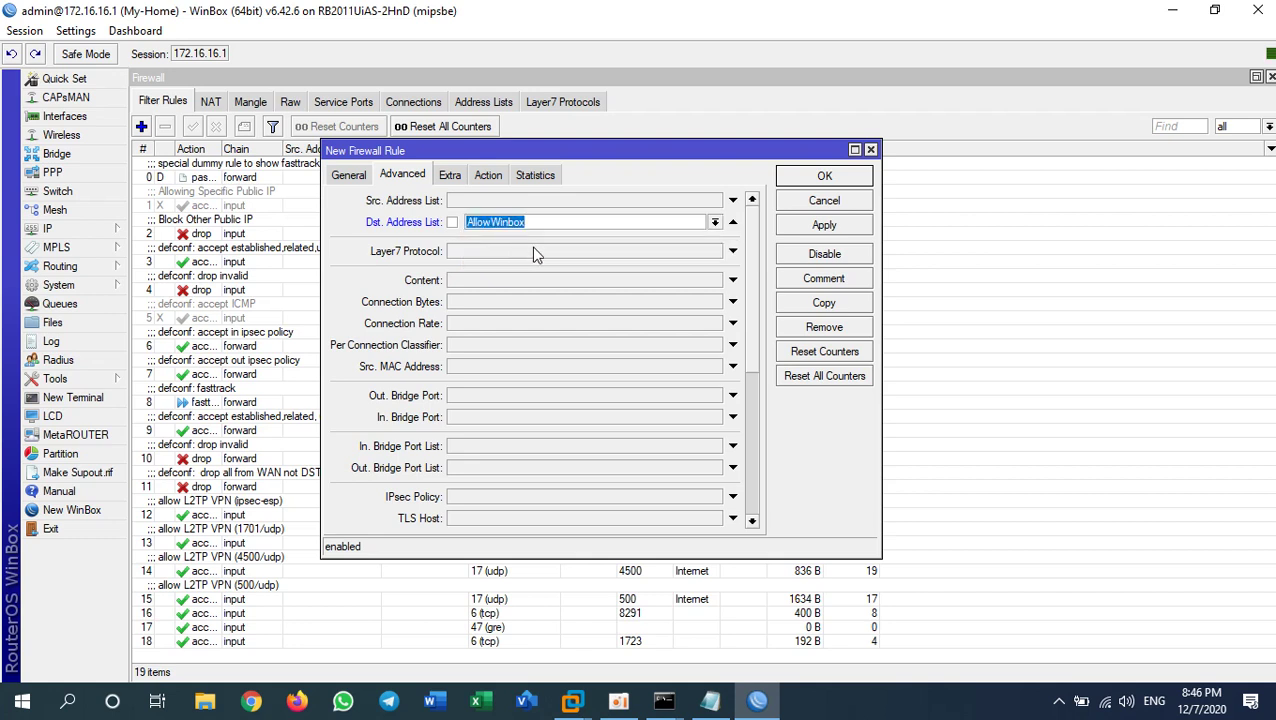
pyautogui.click(452, 222)
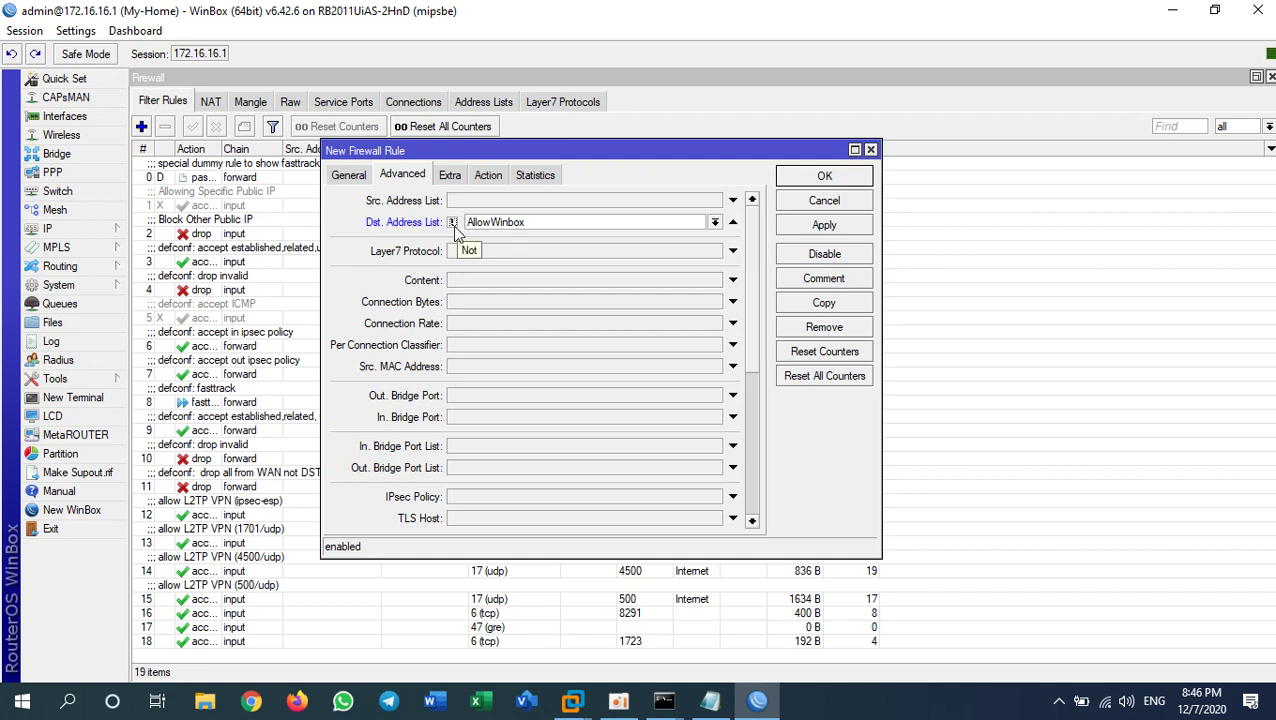
pyautogui.moveTo(530, 222); pyautogui.dragTo(444, 223)
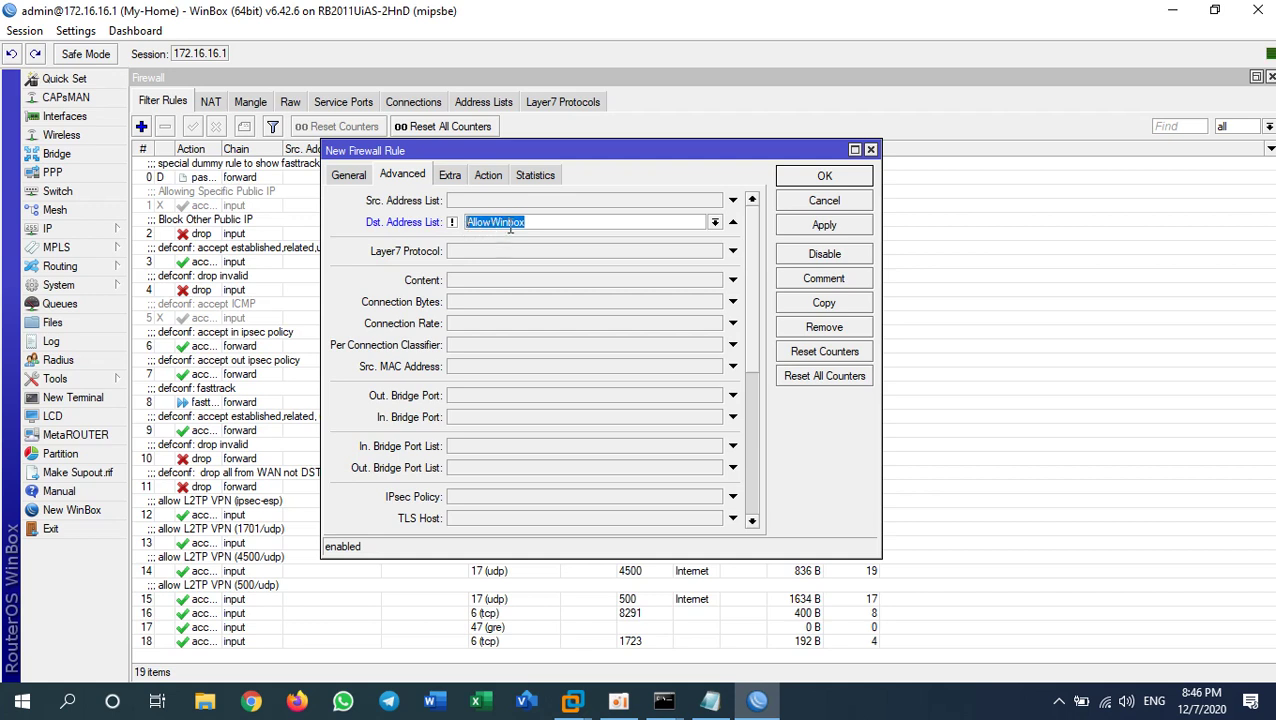
# Set the new firewall rule's action to drop.
pyautogui.click(486, 174)
pyautogui.click(455, 203)
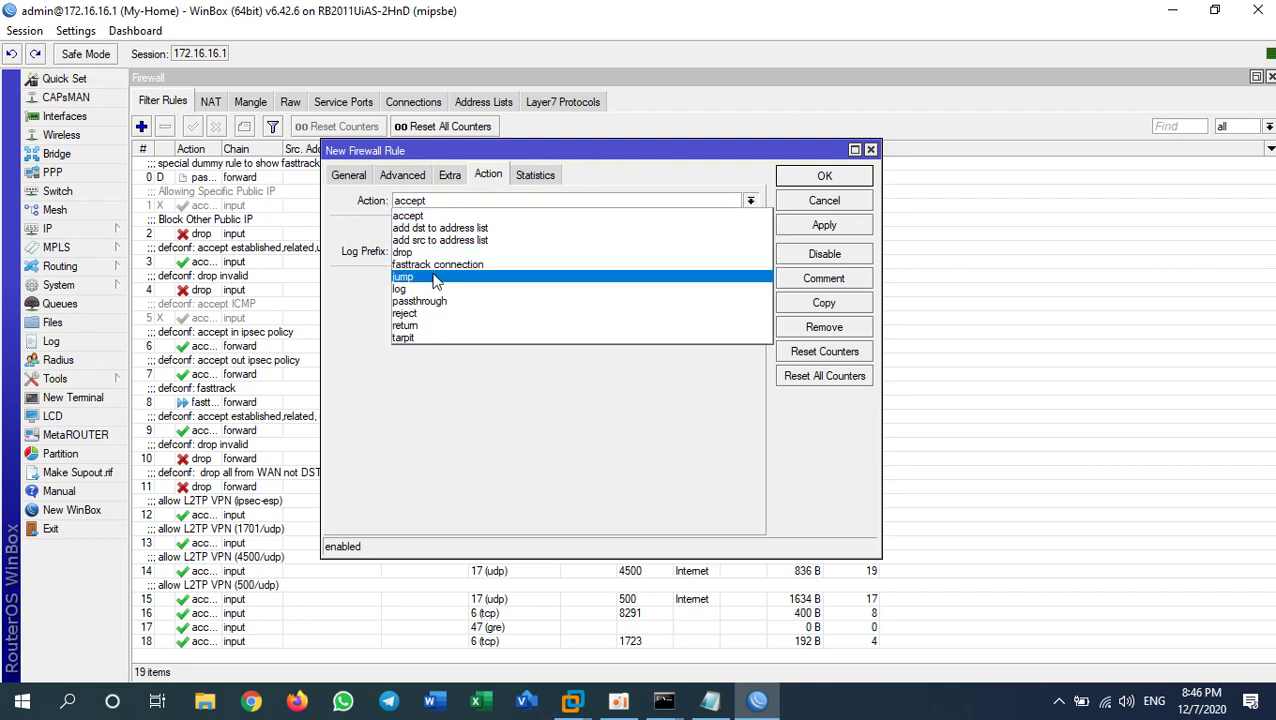
pyautogui.click(431, 255)
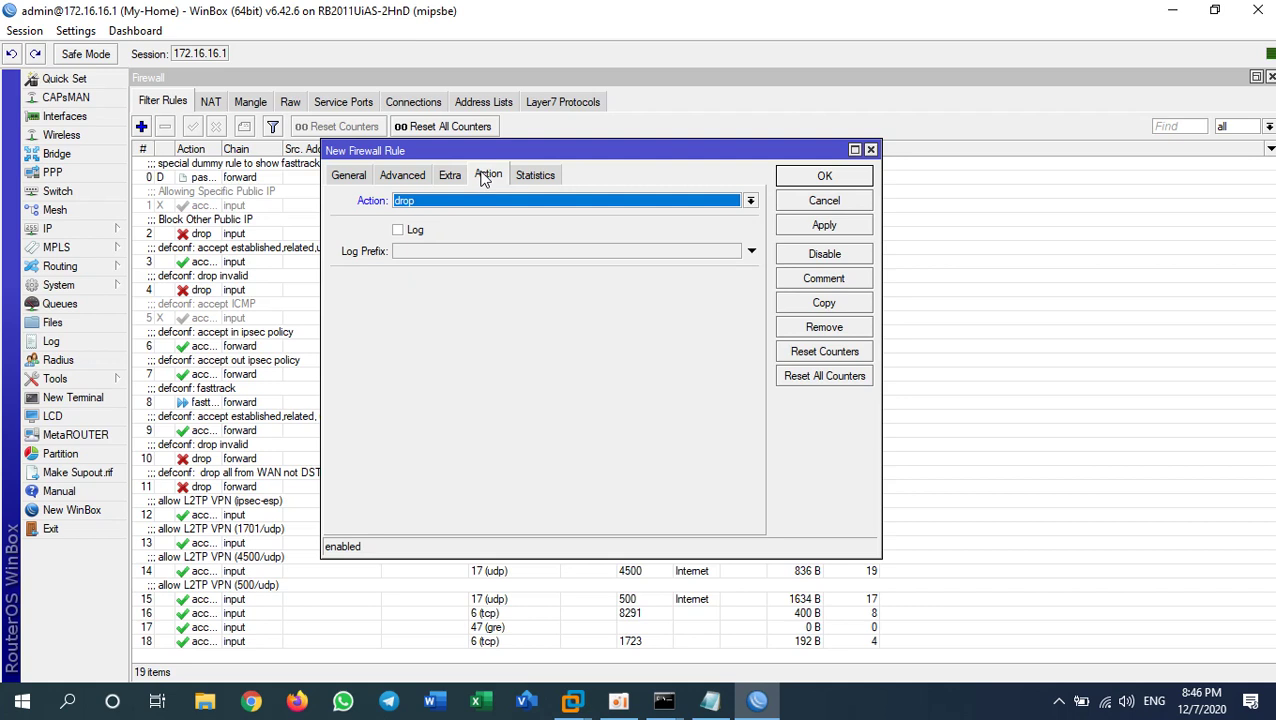
# Turn off the negation of the AllowWinbox destination address list.
pyautogui.click(412, 176)
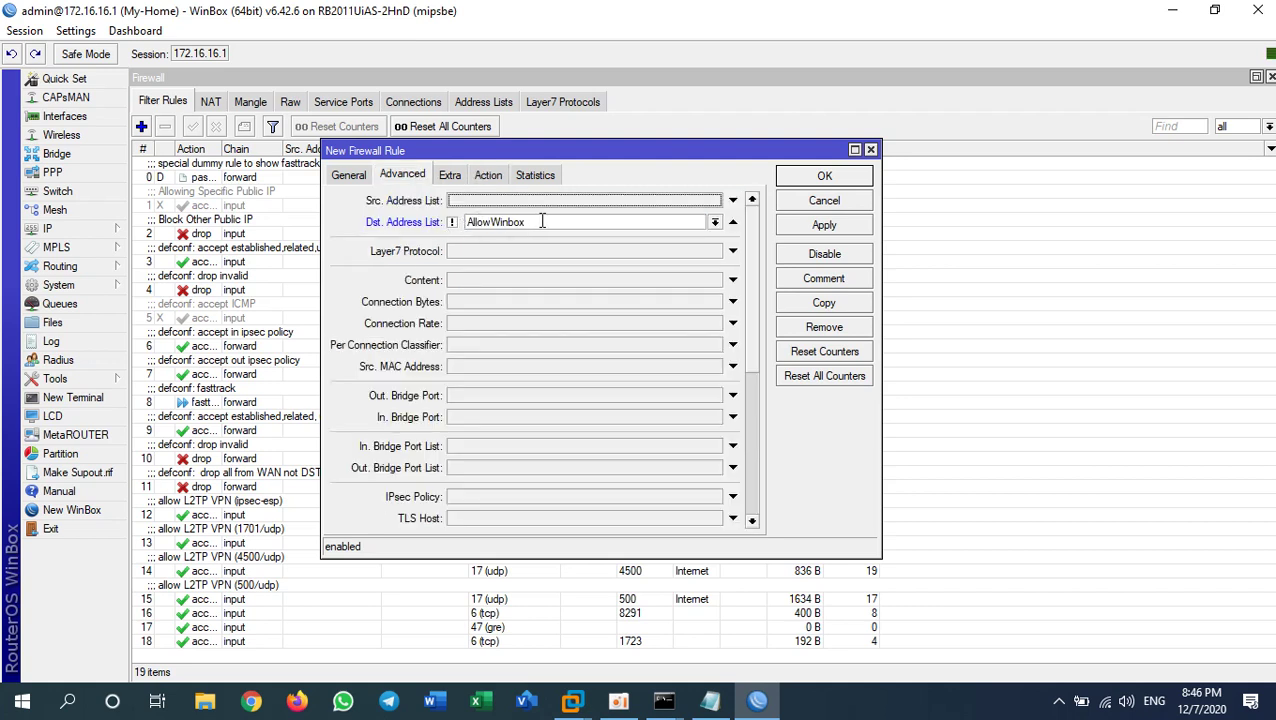
pyautogui.moveTo(530, 222); pyautogui.dragTo(455, 224)
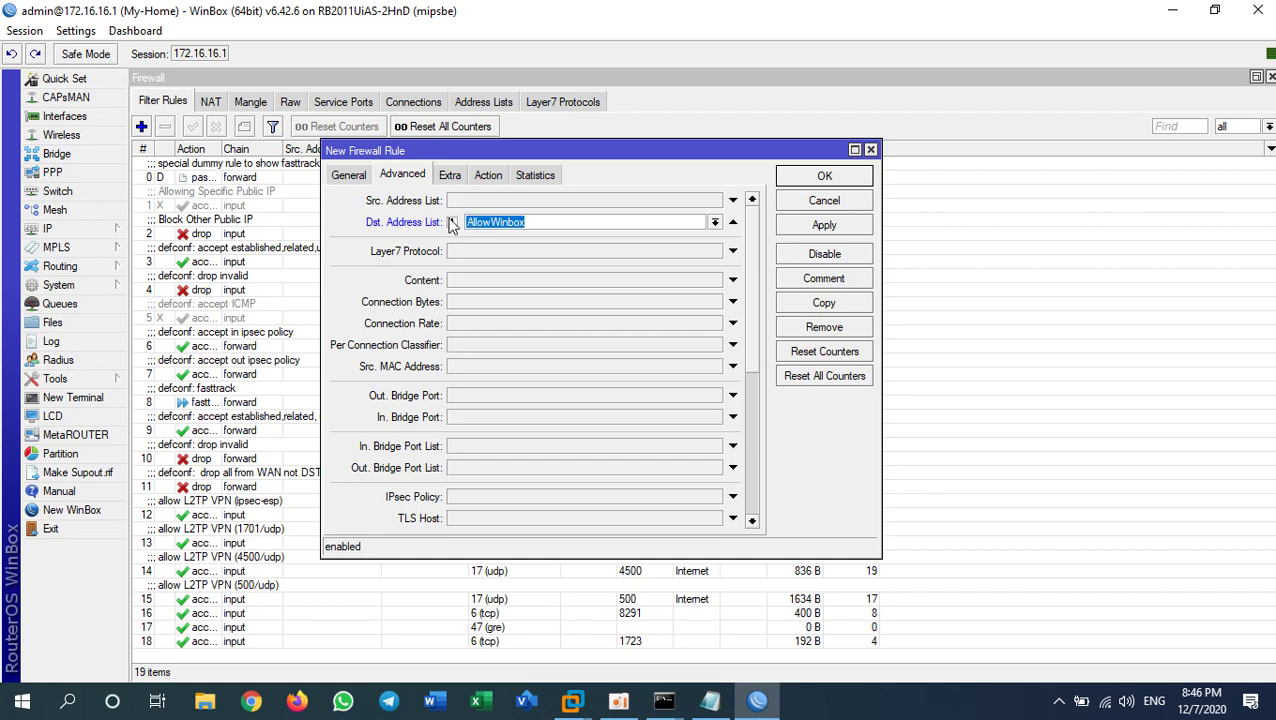
pyautogui.click(452, 222)
pyautogui.moveTo(546, 221); pyautogui.dragTo(462, 226)
pyautogui.click(544, 222)
pyautogui.moveTo(544, 222); pyautogui.dragTo(466, 217)
pyautogui.click(453, 224)
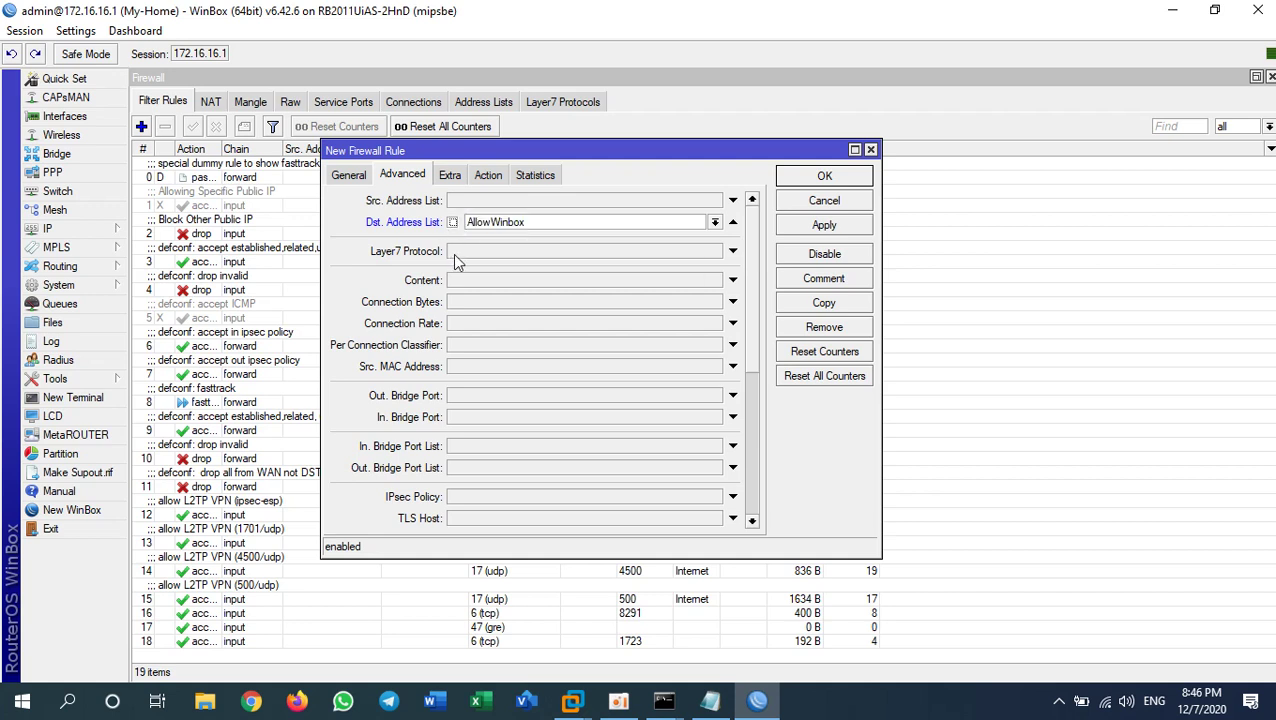
# Review the rule's drop action, turning the negation of the AllowWinbox destination list on and back off.
pyautogui.click(495, 178)
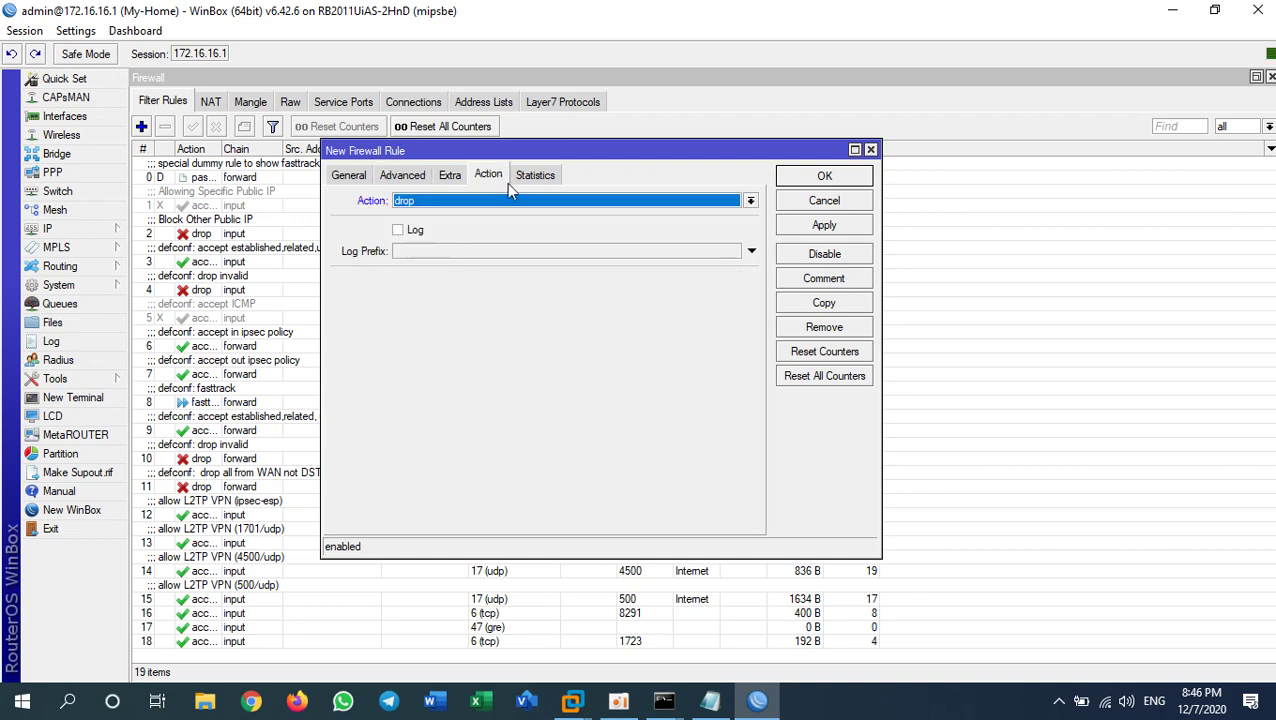
pyautogui.click(398, 178)
pyautogui.moveTo(541, 222); pyautogui.dragTo(463, 222)
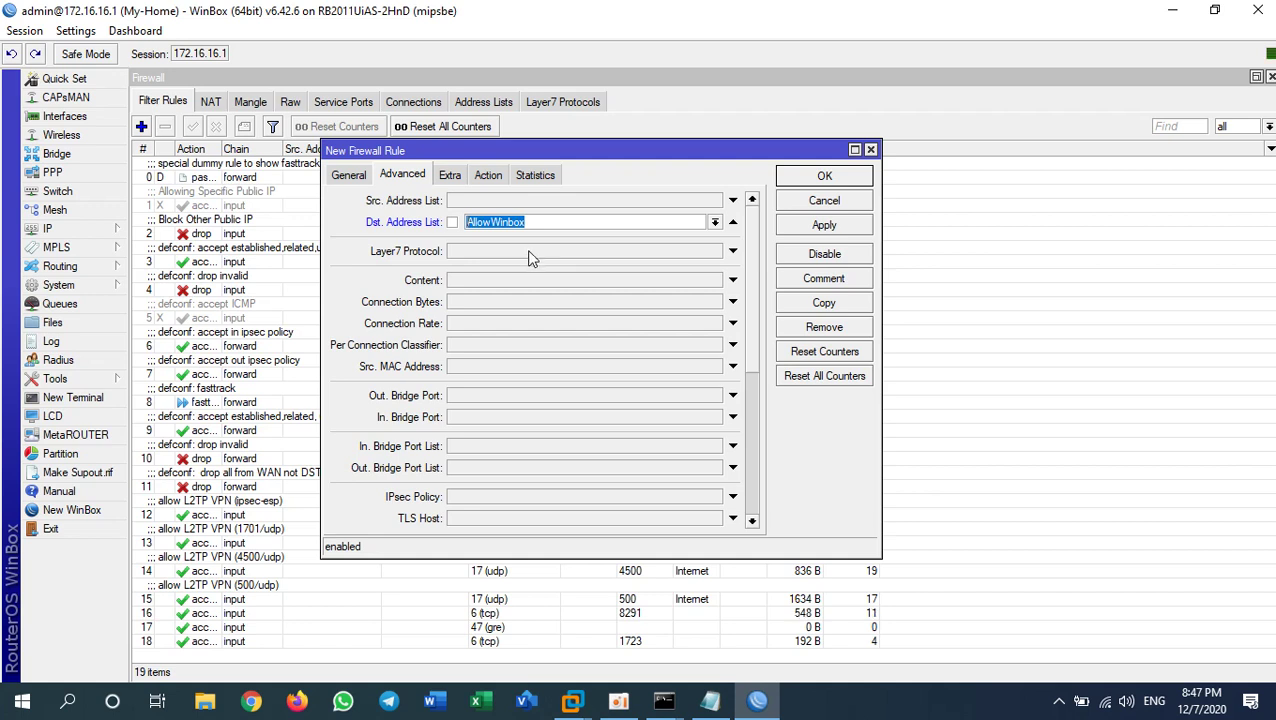
pyautogui.click(454, 224)
pyautogui.click(488, 175)
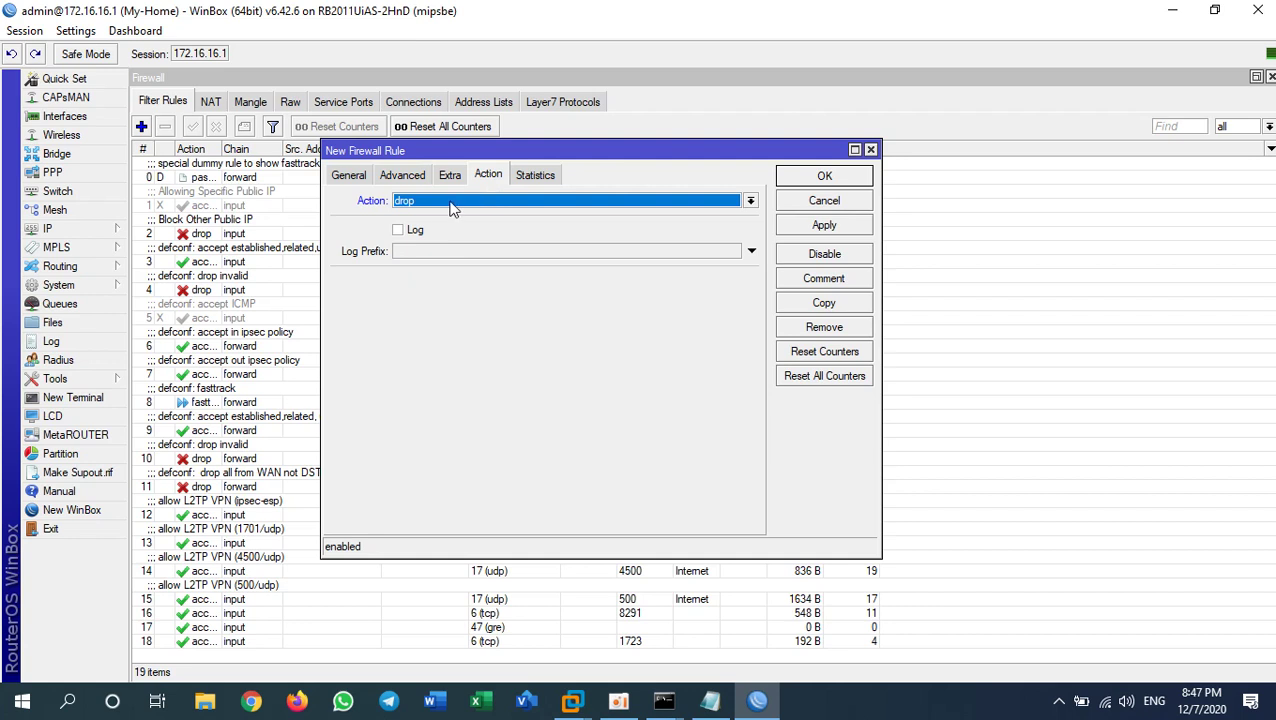
pyautogui.click(448, 178)
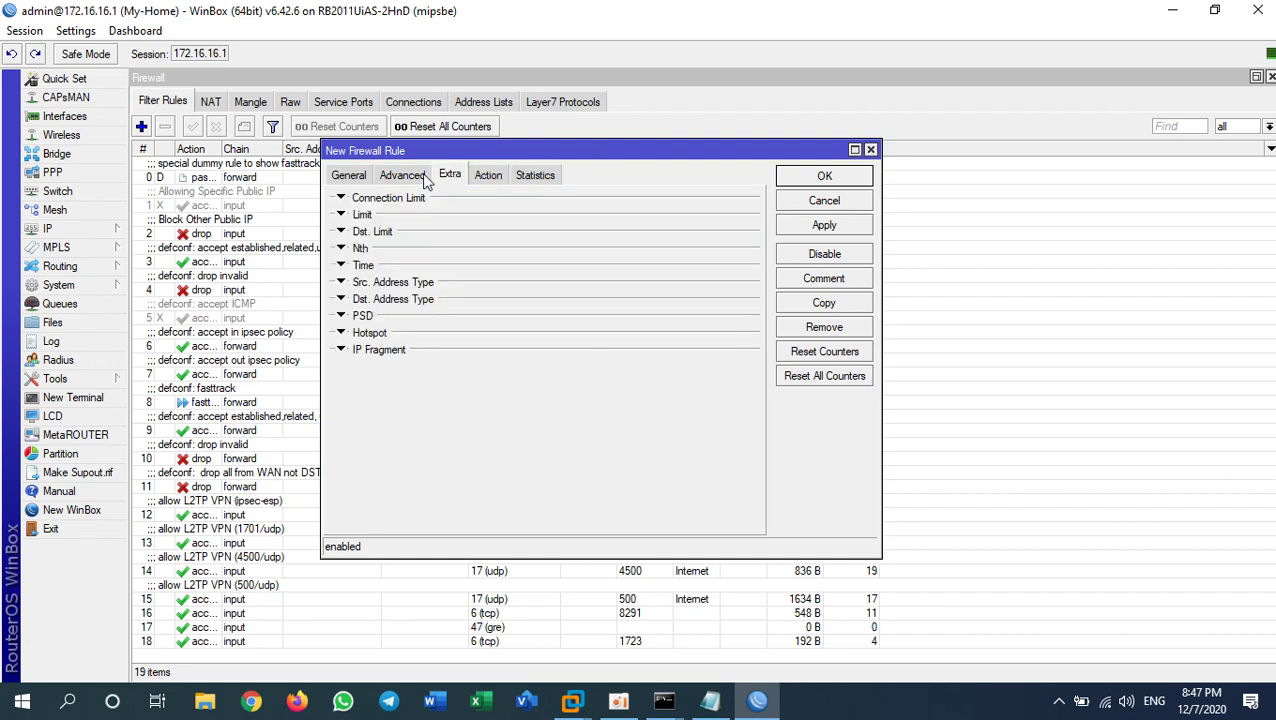
pyautogui.click(410, 177)
pyautogui.click(453, 224)
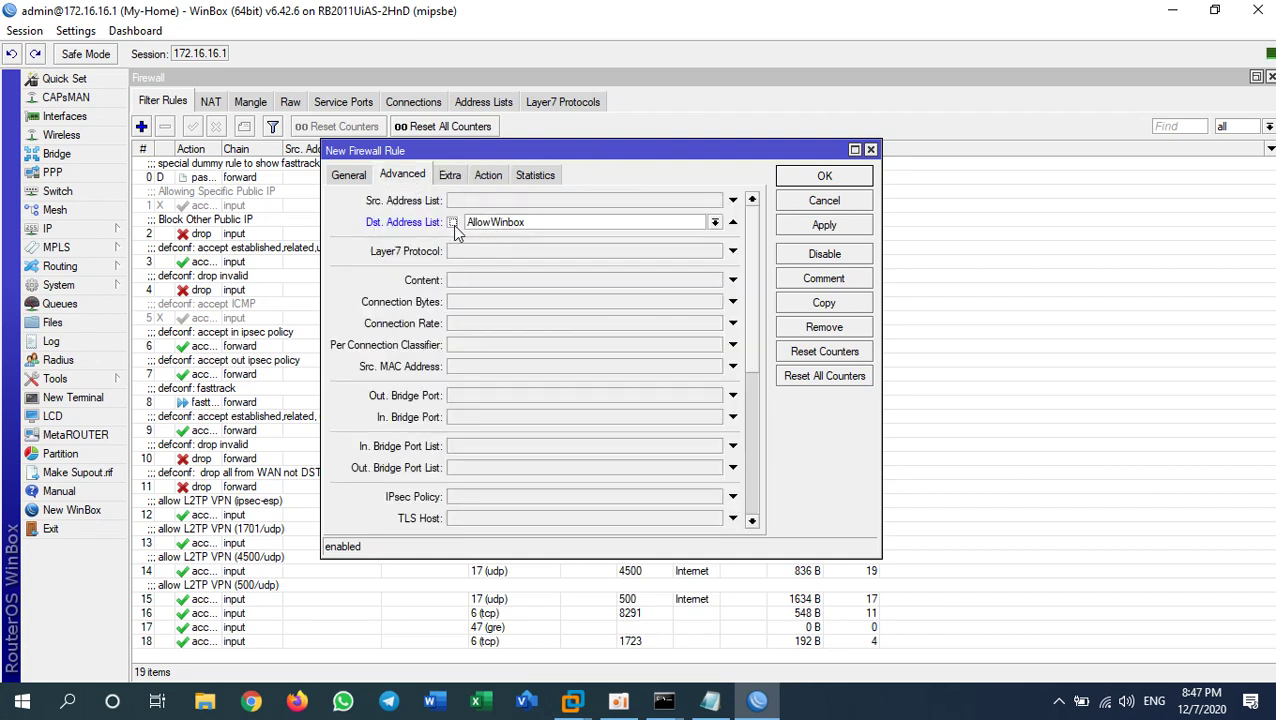
# Try accept as the rule's action, and set it back to drop.
pyautogui.click(488, 175)
pyautogui.click(469, 203)
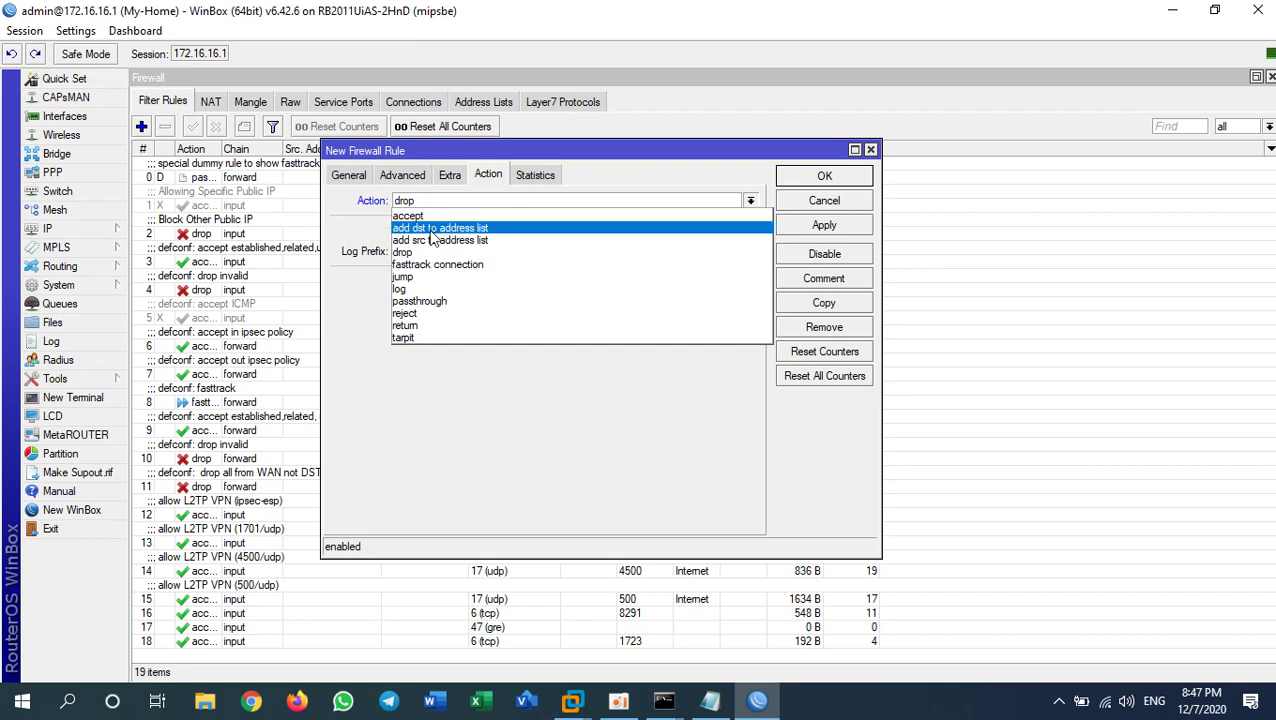
pyautogui.click(427, 216)
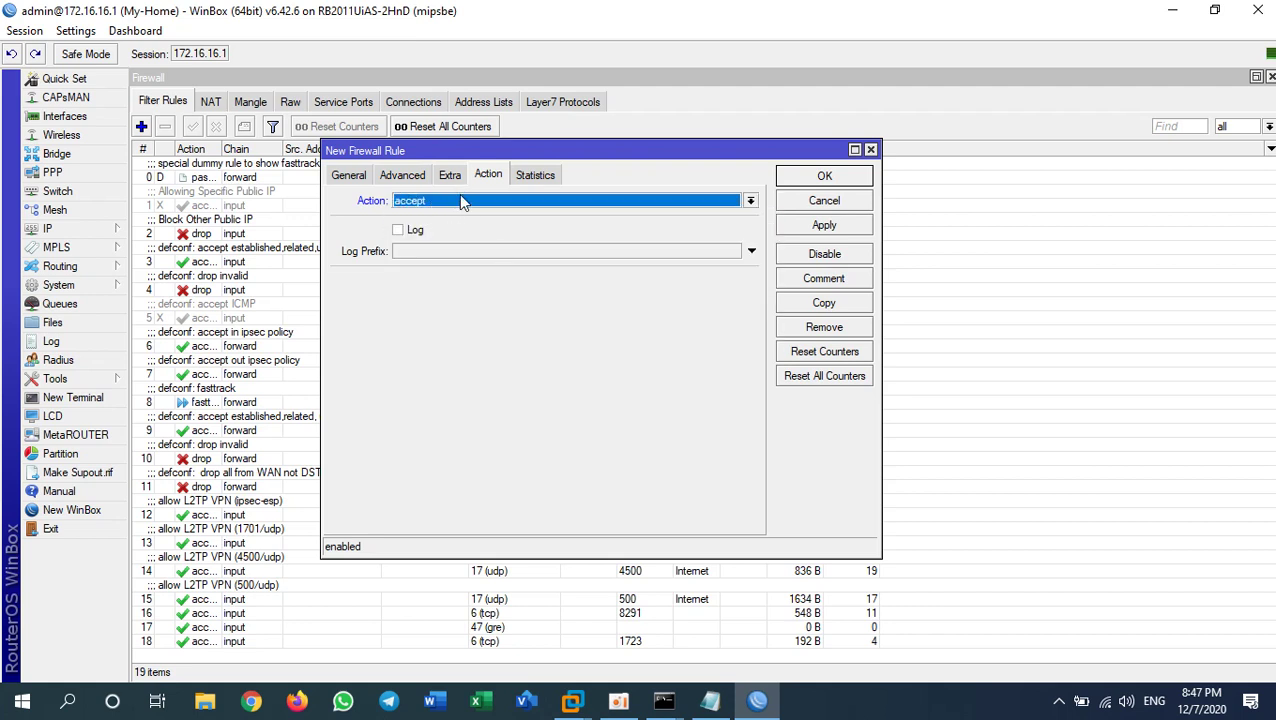
pyautogui.click(444, 200)
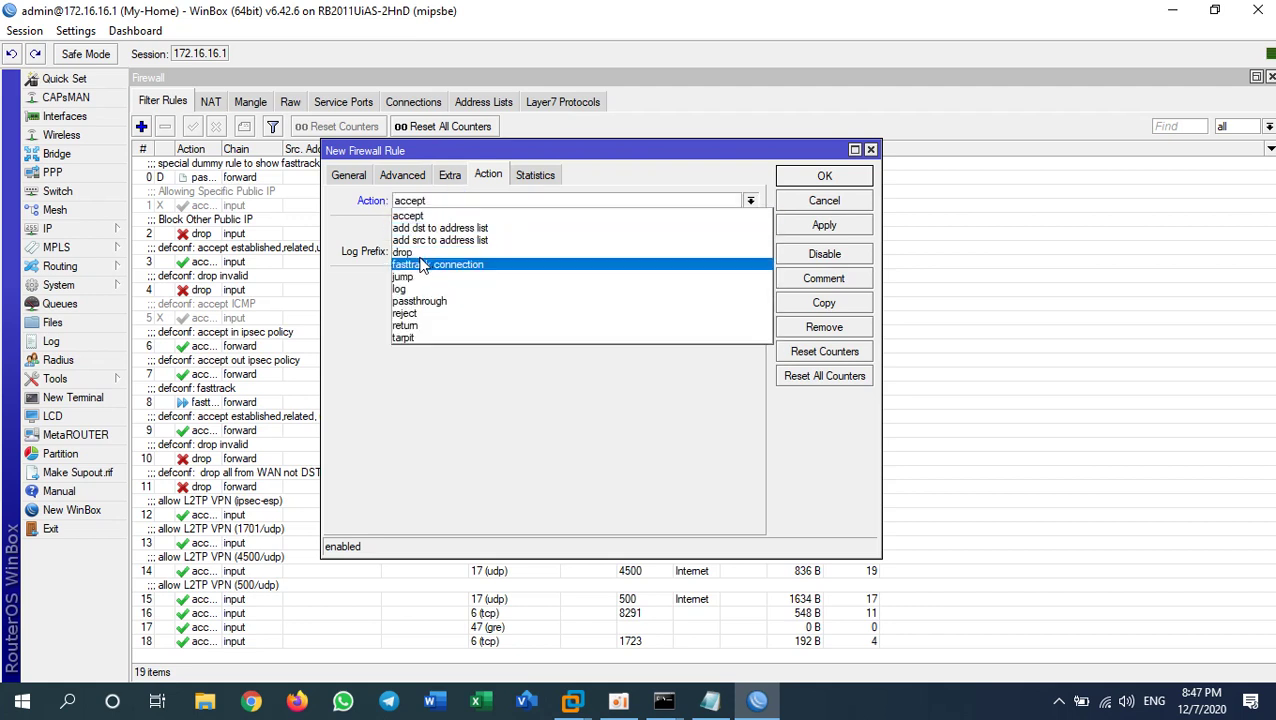
pyautogui.click(415, 252)
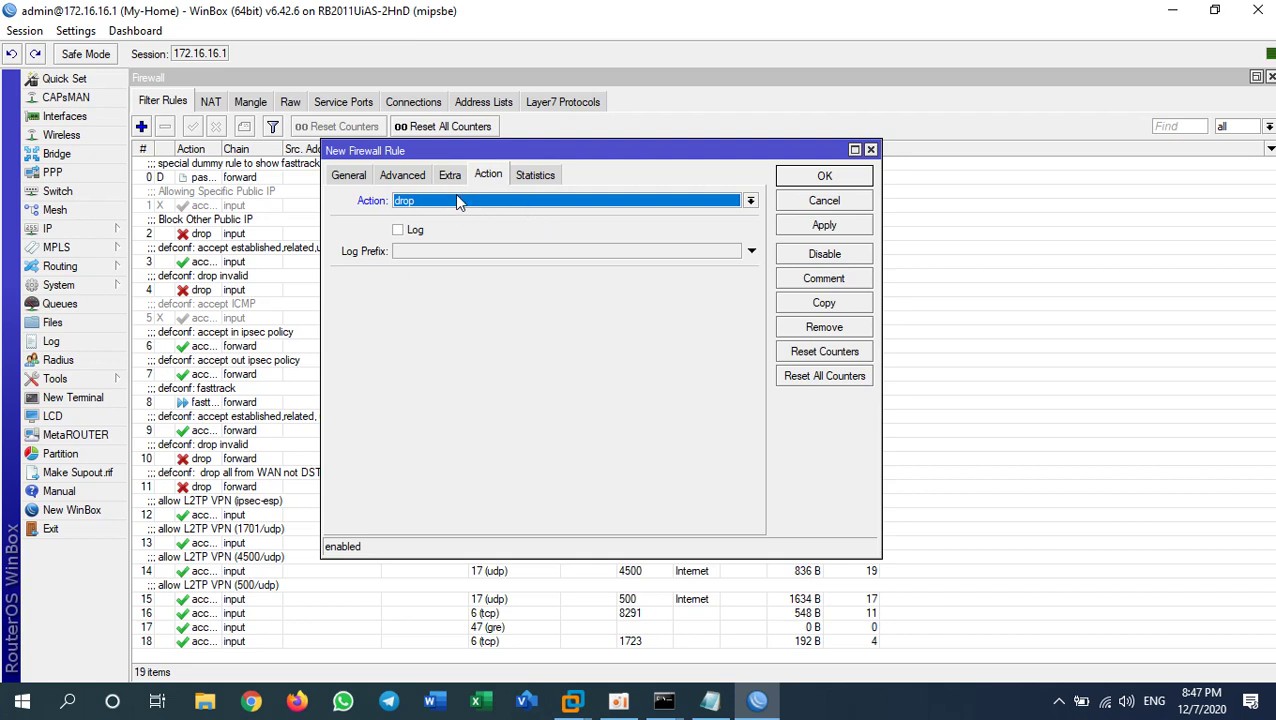
# Negate the AllowWinbox destination address list again.
pyautogui.click(420, 183)
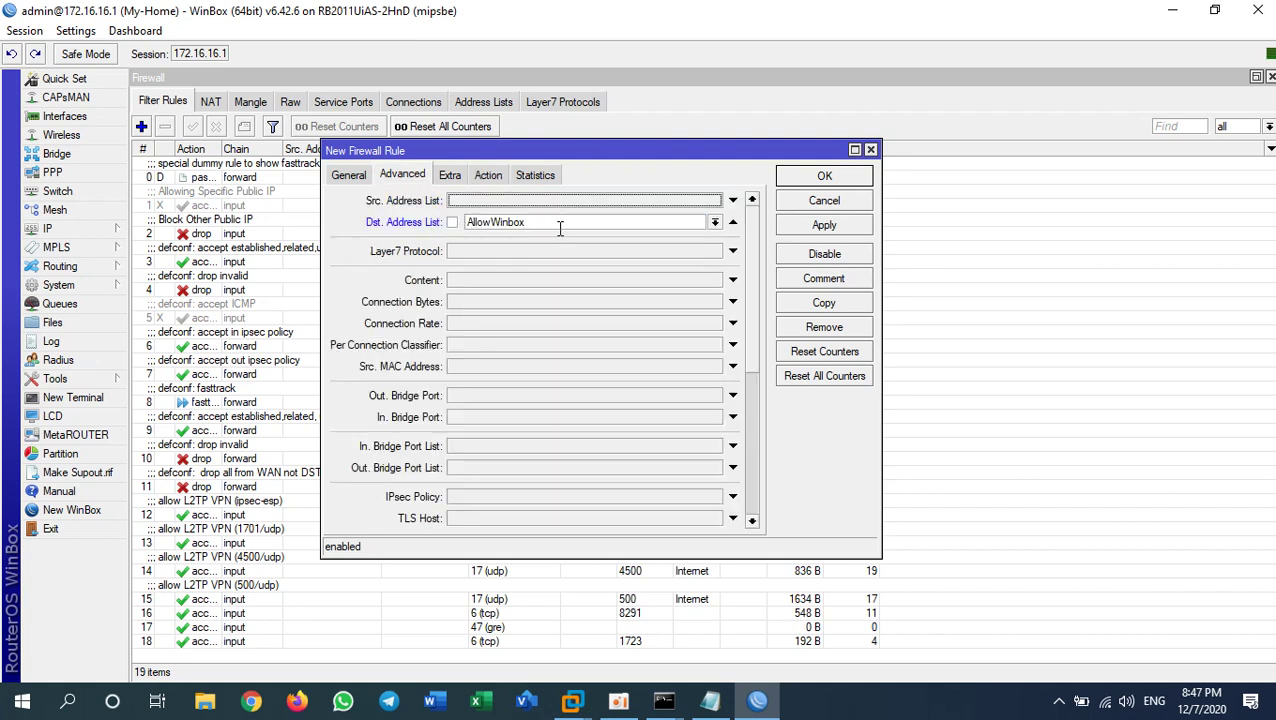
pyautogui.moveTo(540, 223); pyautogui.dragTo(455, 226)
pyautogui.click(453, 222)
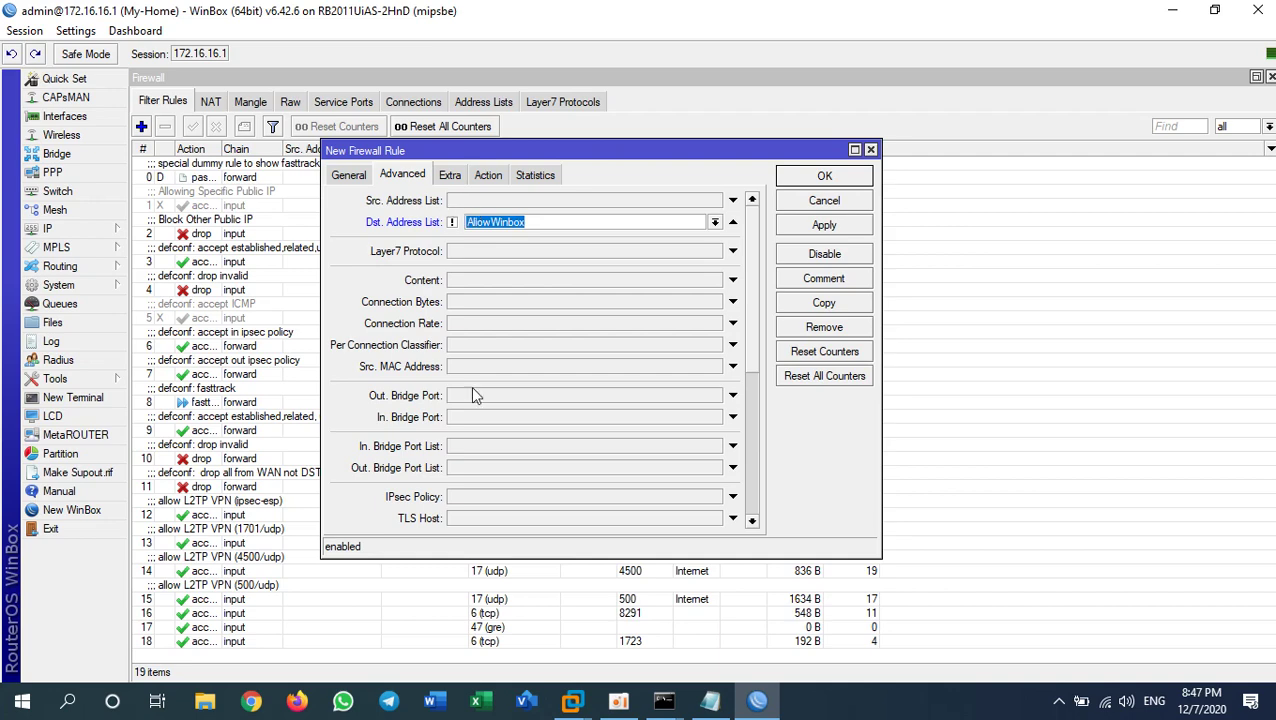
# Check the continuous pings to 172.16.16.1 on the host and in the Windows 10 virtual machine, then save the new firewall rule in WinBox.
pyautogui.click(664, 700)
pyautogui.click(664, 632)
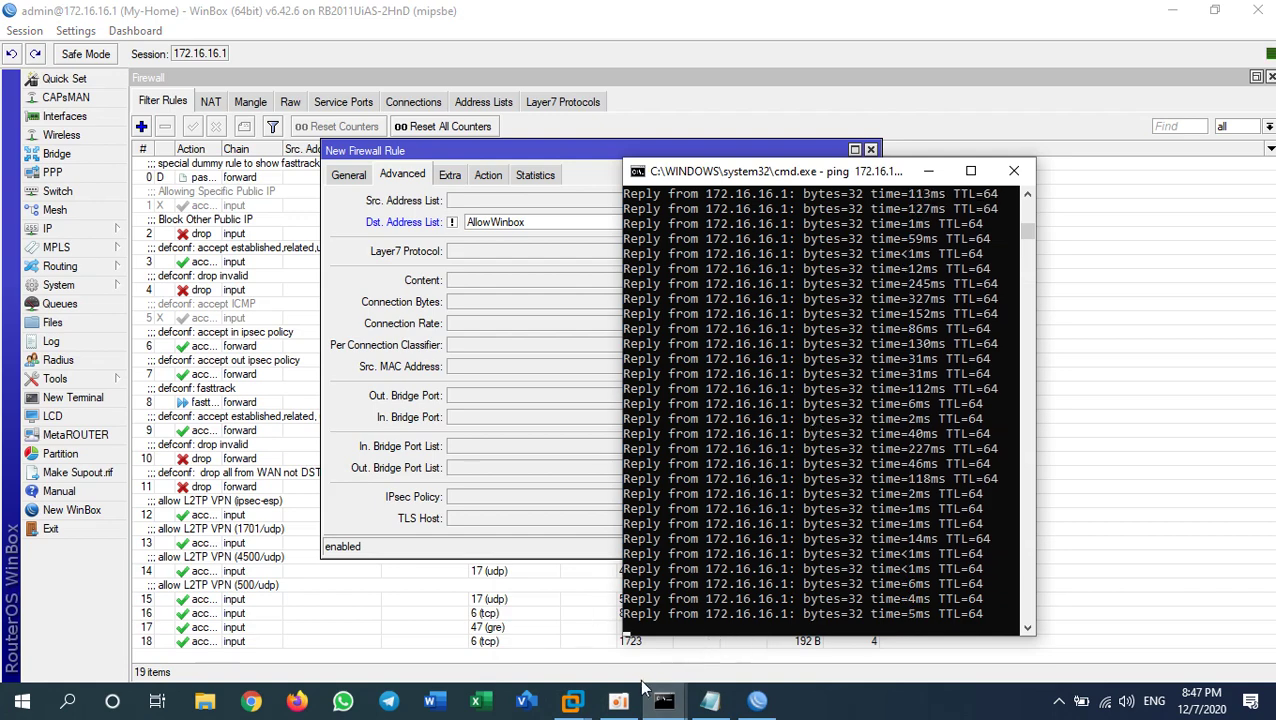
pyautogui.click(572, 700)
pyautogui.click(637, 632)
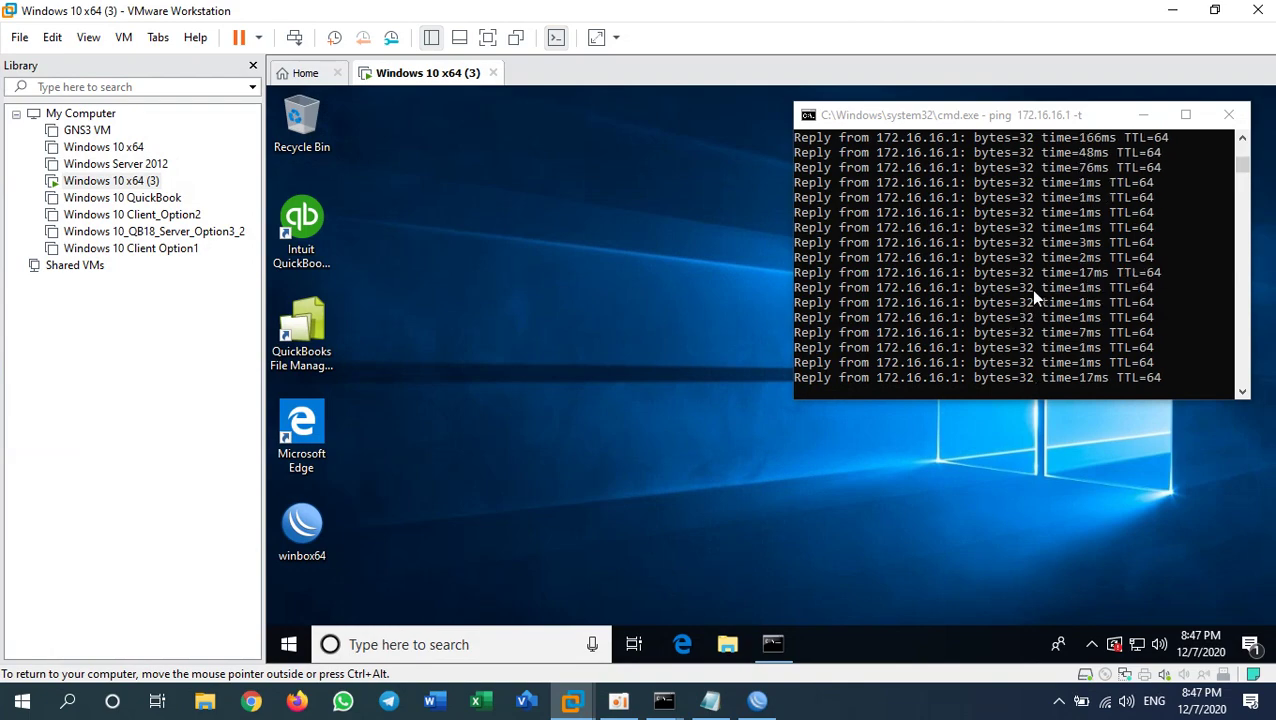
pyautogui.click(1172, 10)
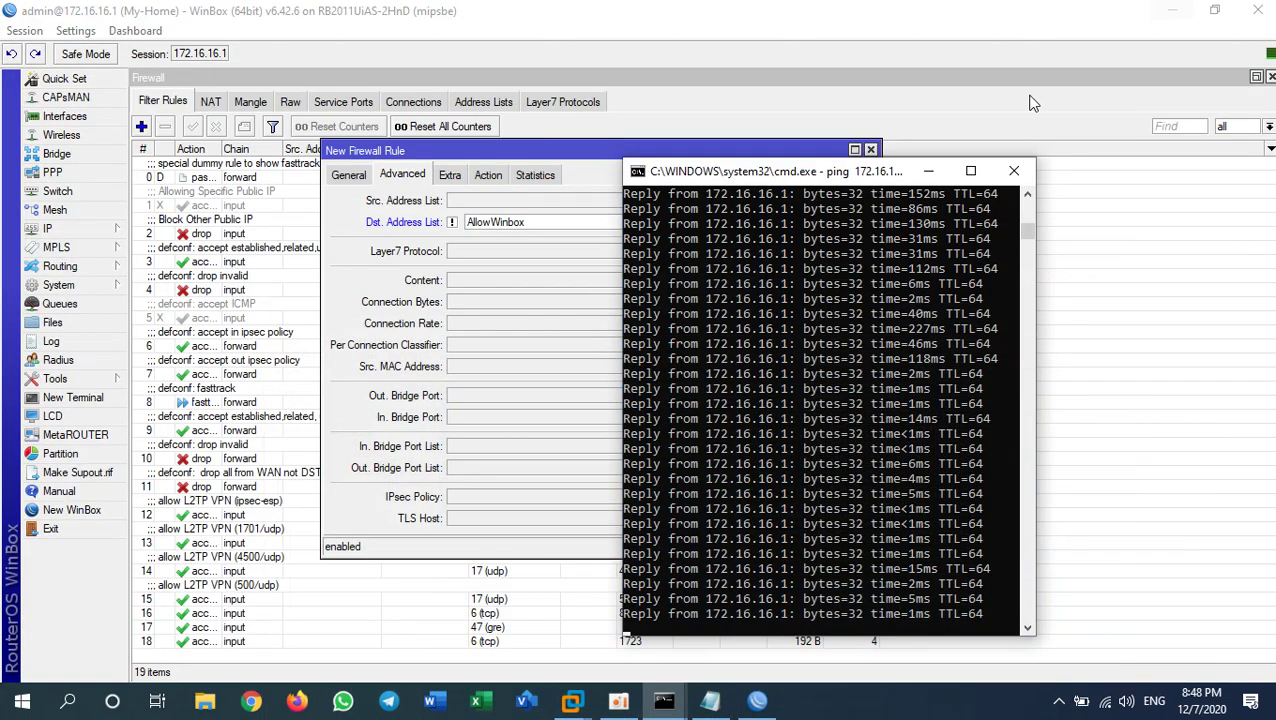
pyautogui.click(929, 170)
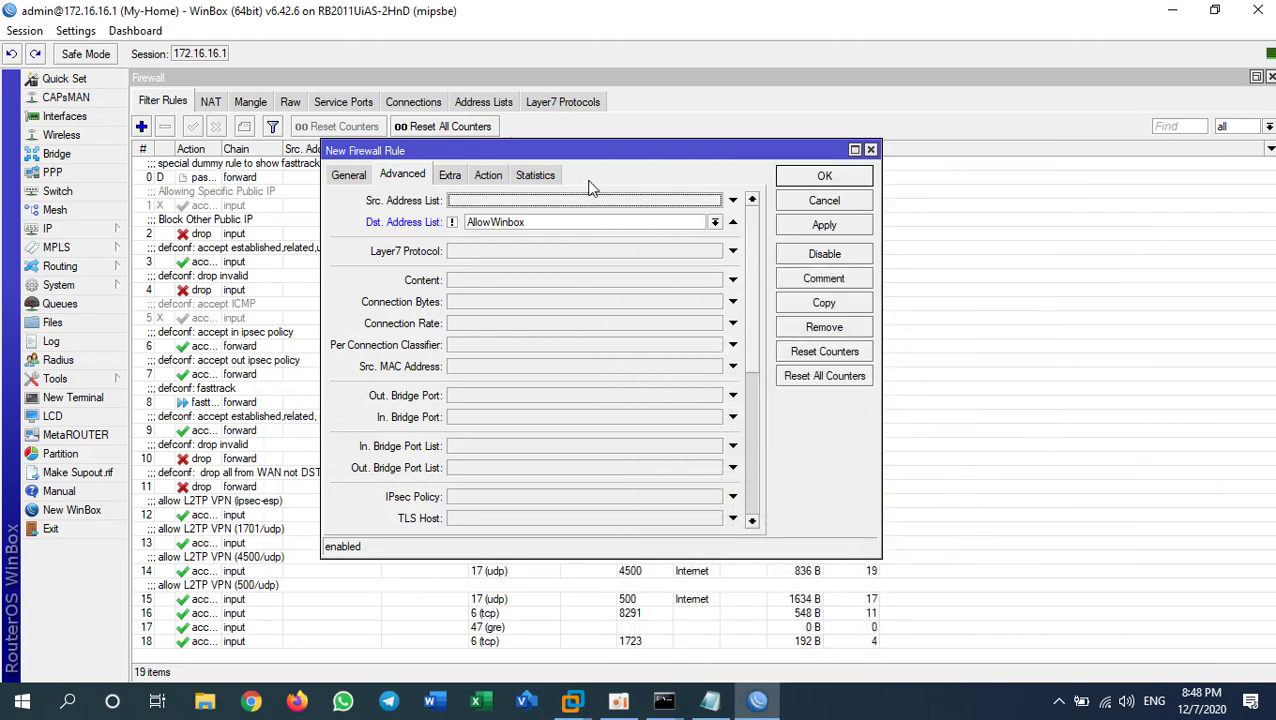
pyautogui.click(825, 178)
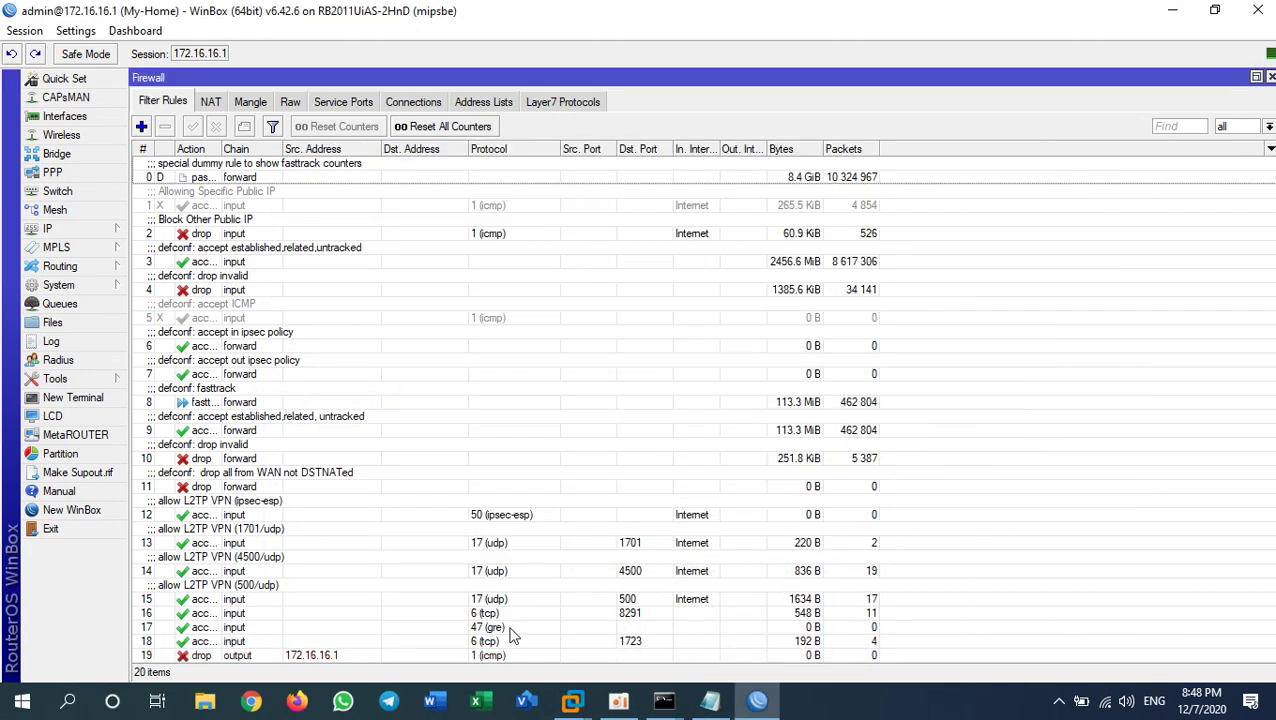
# Move the ICMP drop rule on the output chain to position 2, above the Block Other Public IP rule, and widen the source address column.
pyautogui.click(245, 656)
pyautogui.moveTo(244, 653); pyautogui.dragTo(237, 220)
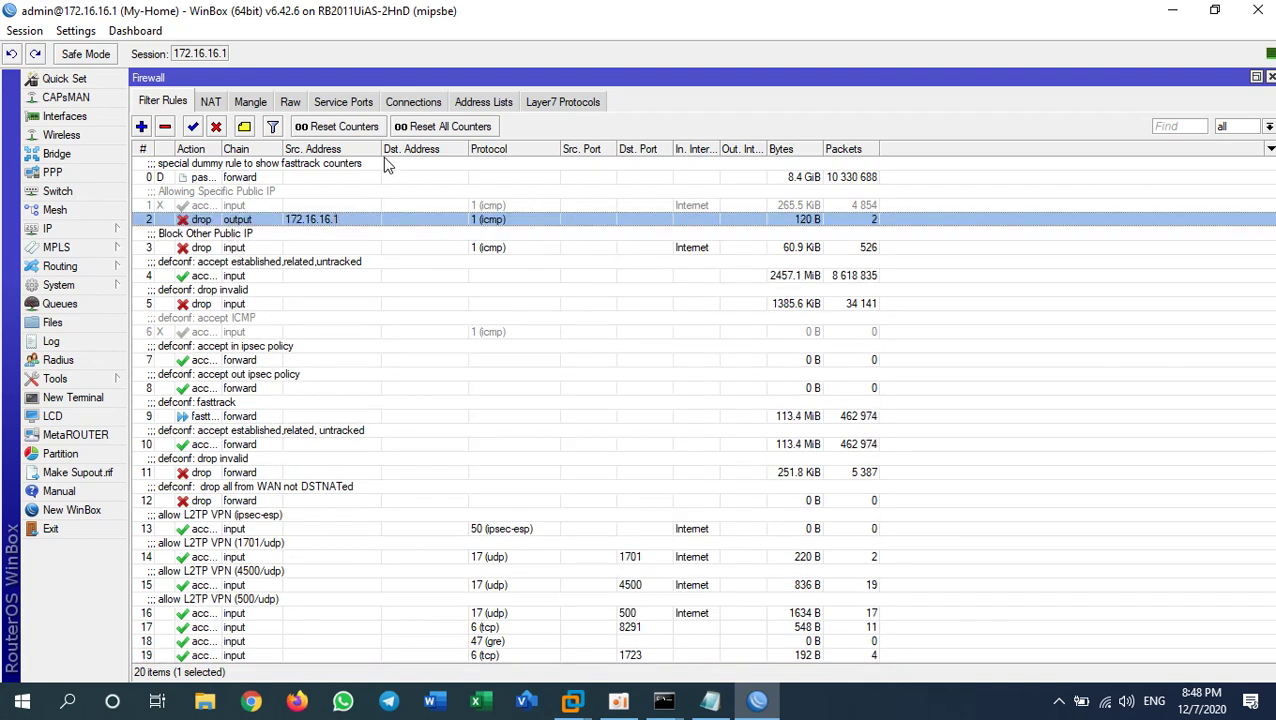
pyautogui.moveTo(381, 149); pyautogui.dragTo(401, 149)
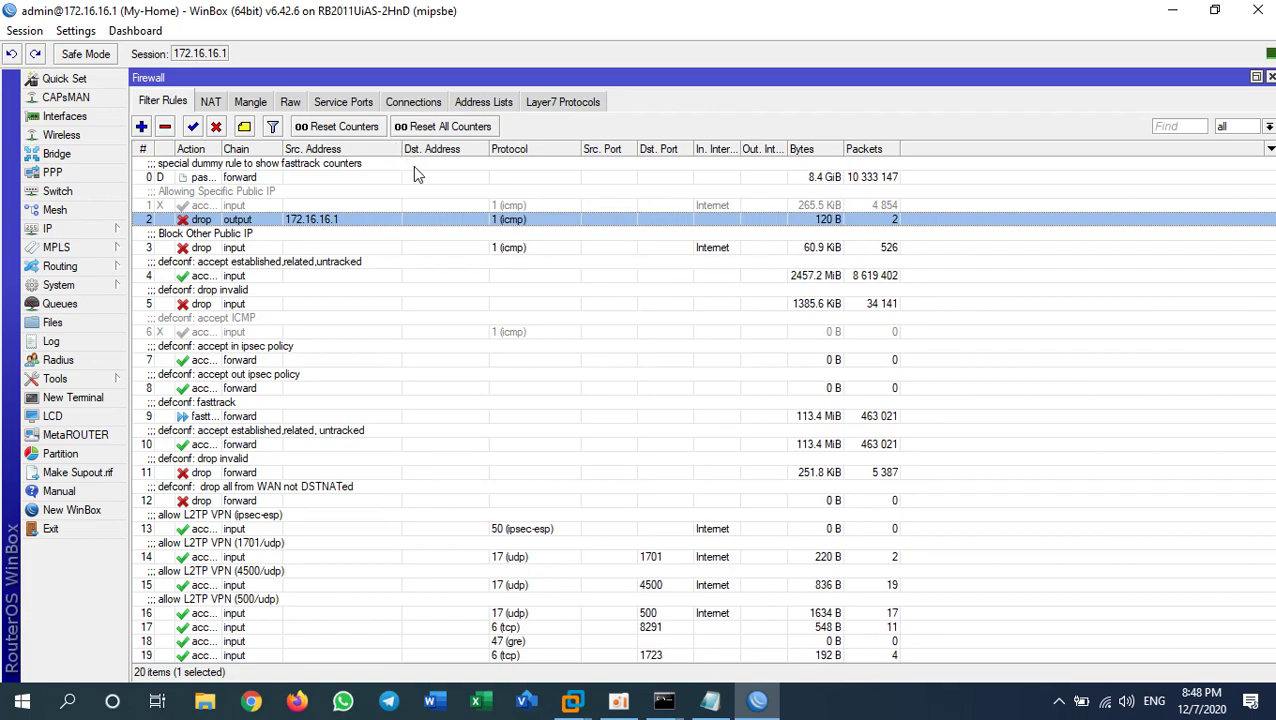
# Compare the continuous pings to 172.16.16.1 in the host's command prompt and in the Windows 10 x64 (3) virtual machine.
pyautogui.click(1176, 10)
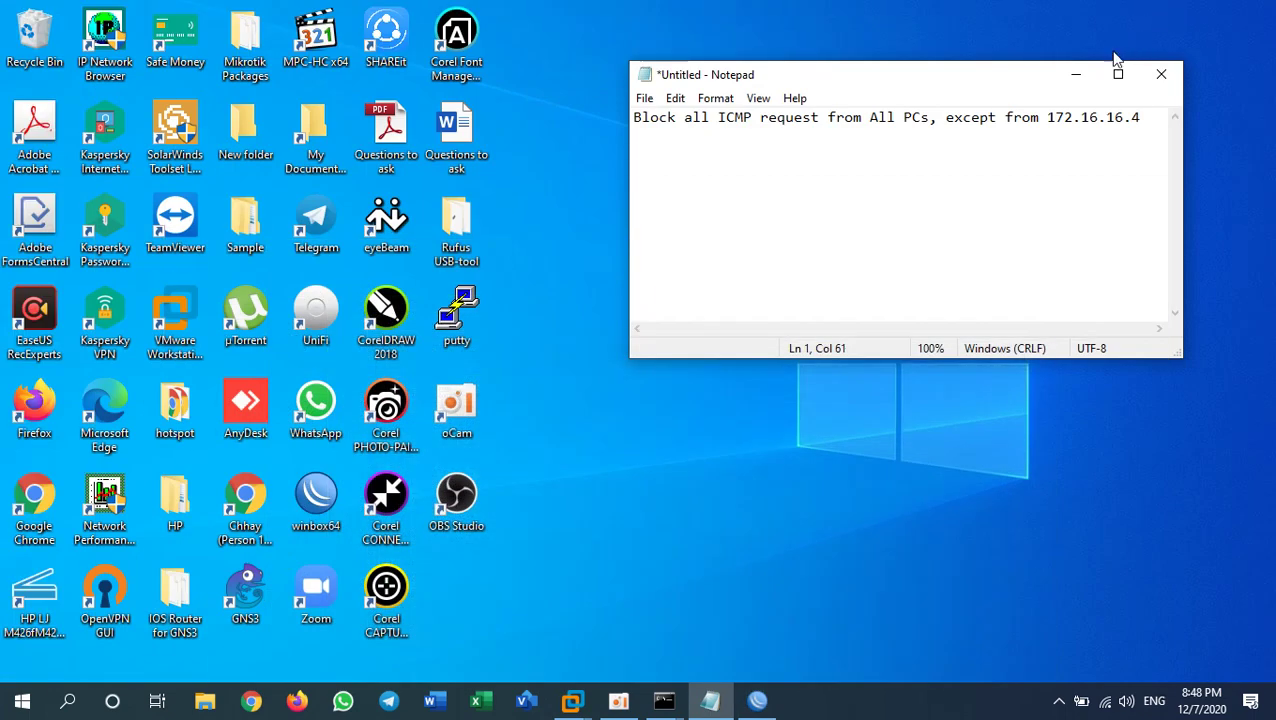
pyautogui.click(1077, 75)
pyautogui.moveTo(668, 700)
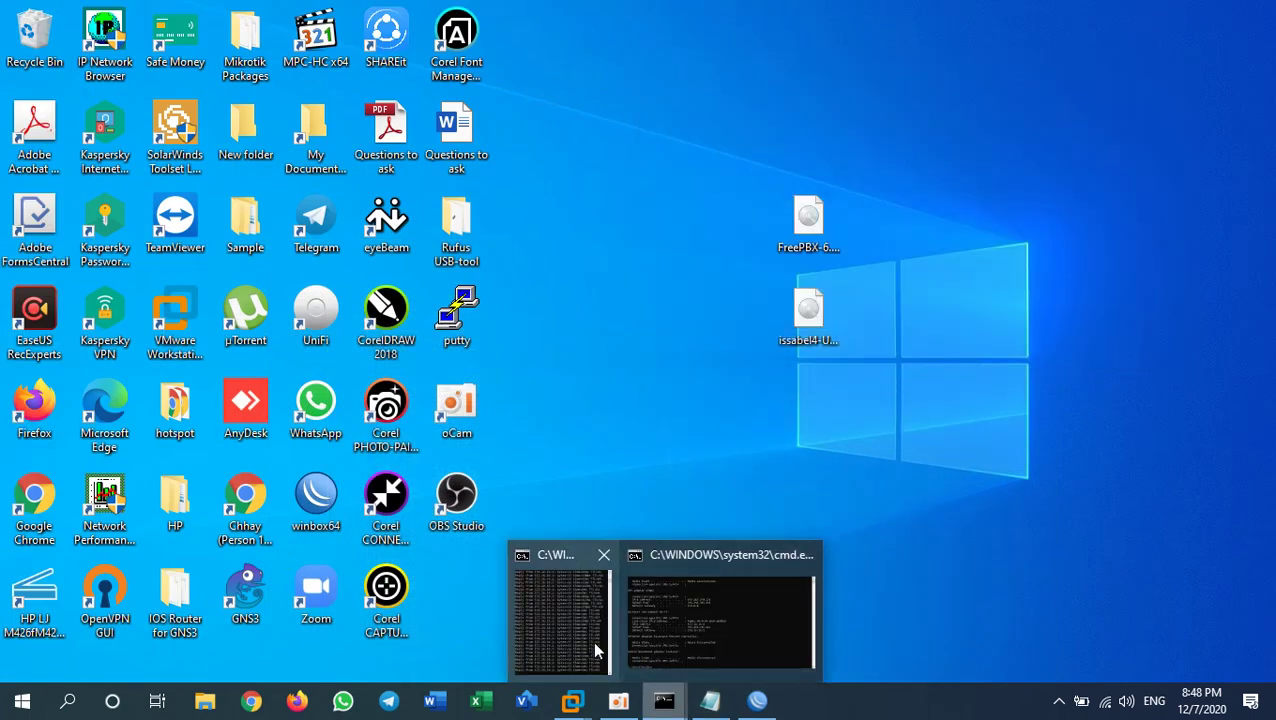
pyautogui.click(590, 600)
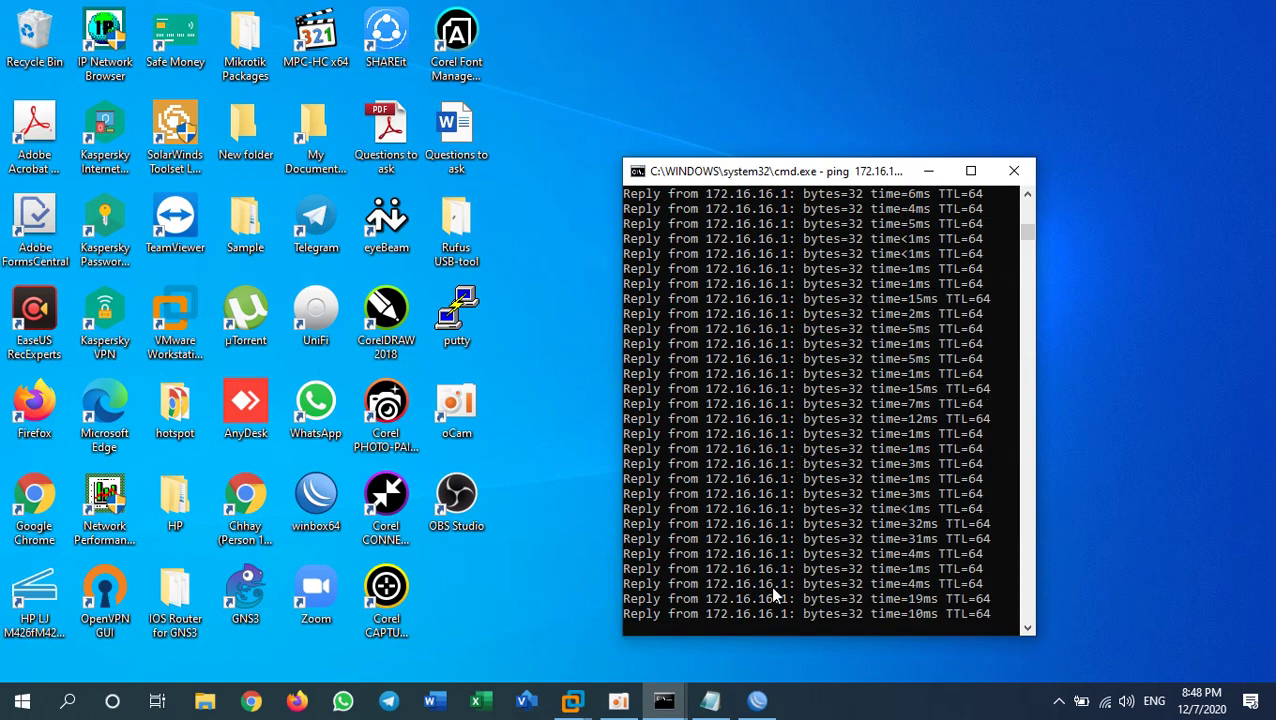
pyautogui.click(572, 700)
pyautogui.click(613, 657)
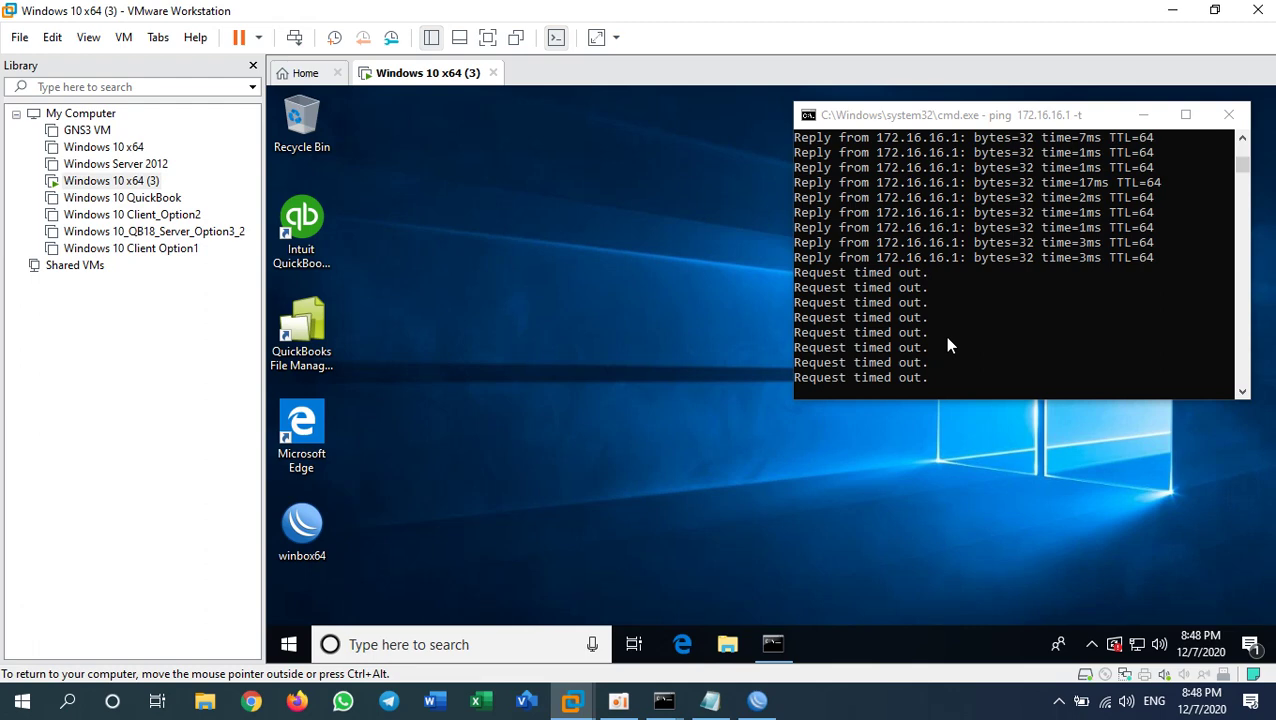
pyautogui.click(1170, 12)
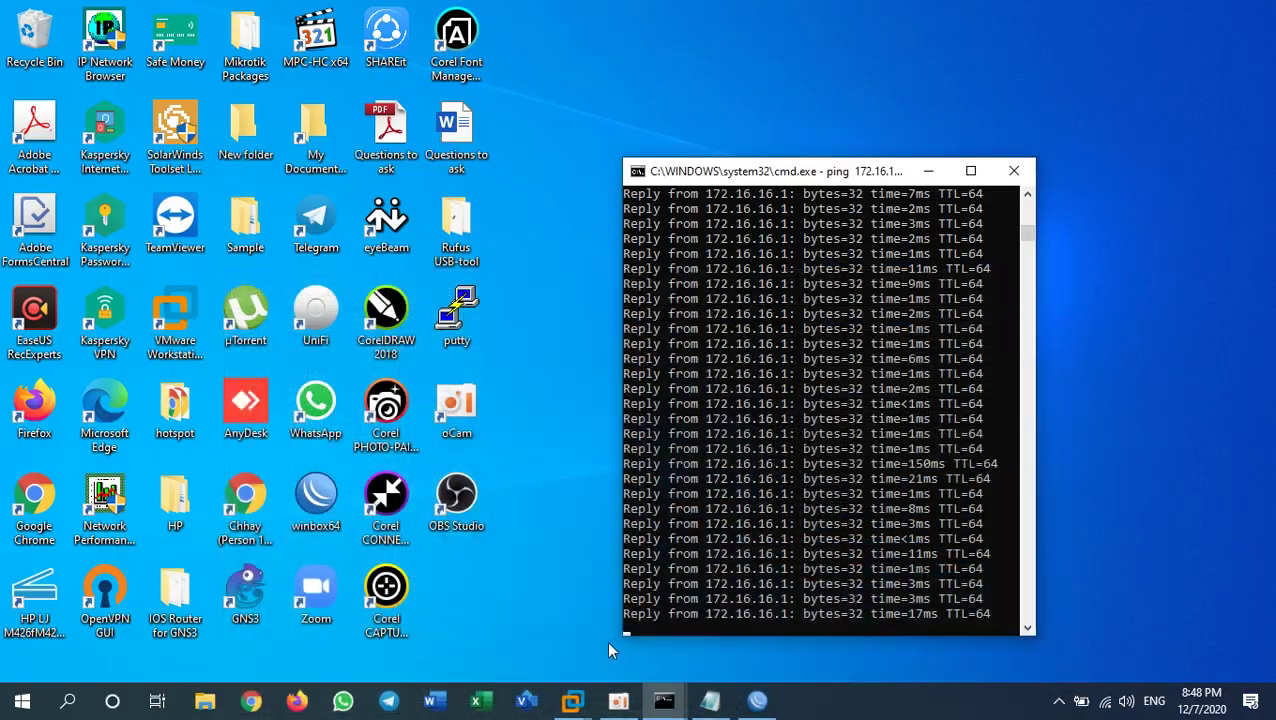
# Switch to WinBox, review the ICMP drop rule against the AllowWinbox address list entry, and close the firewall window and WinBox.
pyautogui.click(752, 703)
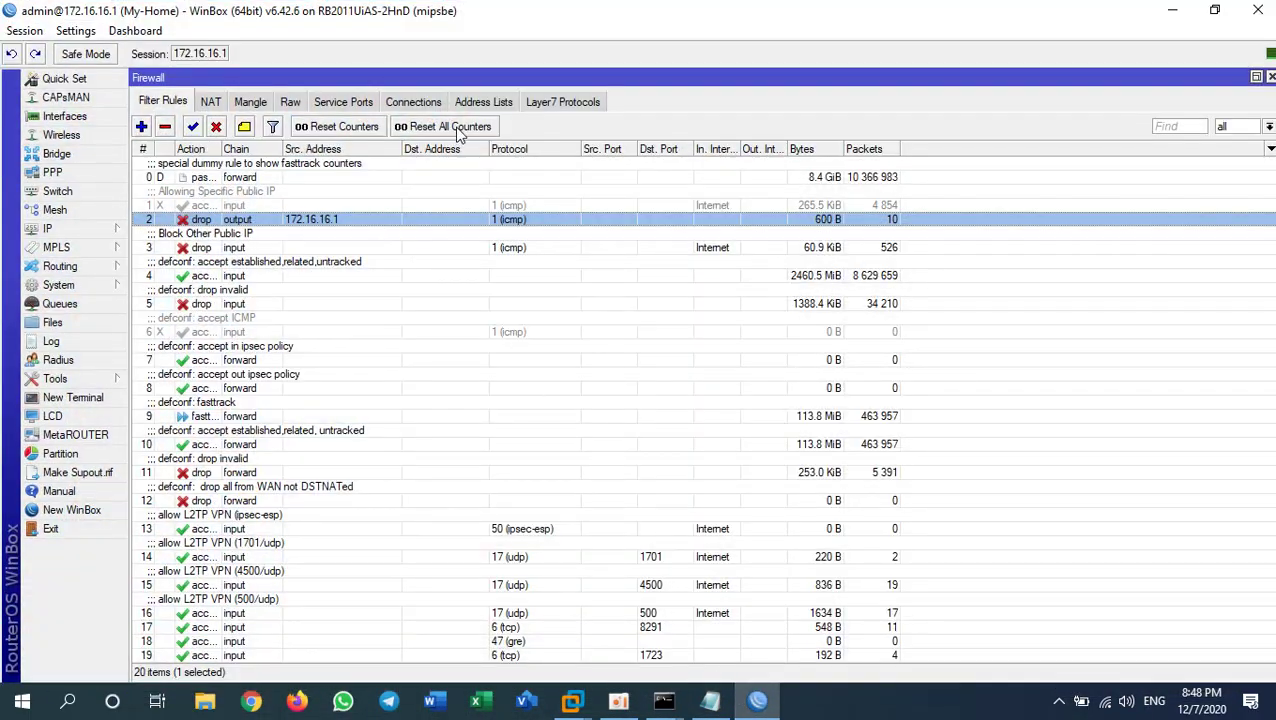
pyautogui.click(482, 102)
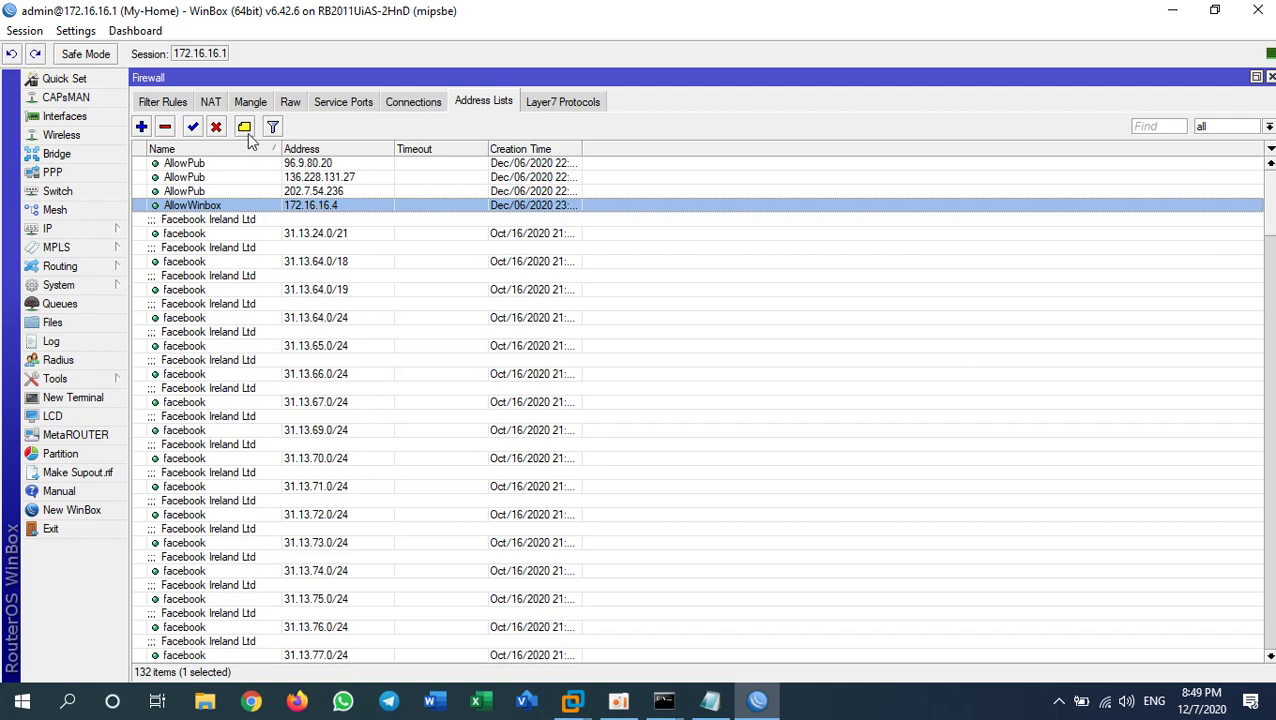
pyautogui.click(186, 104)
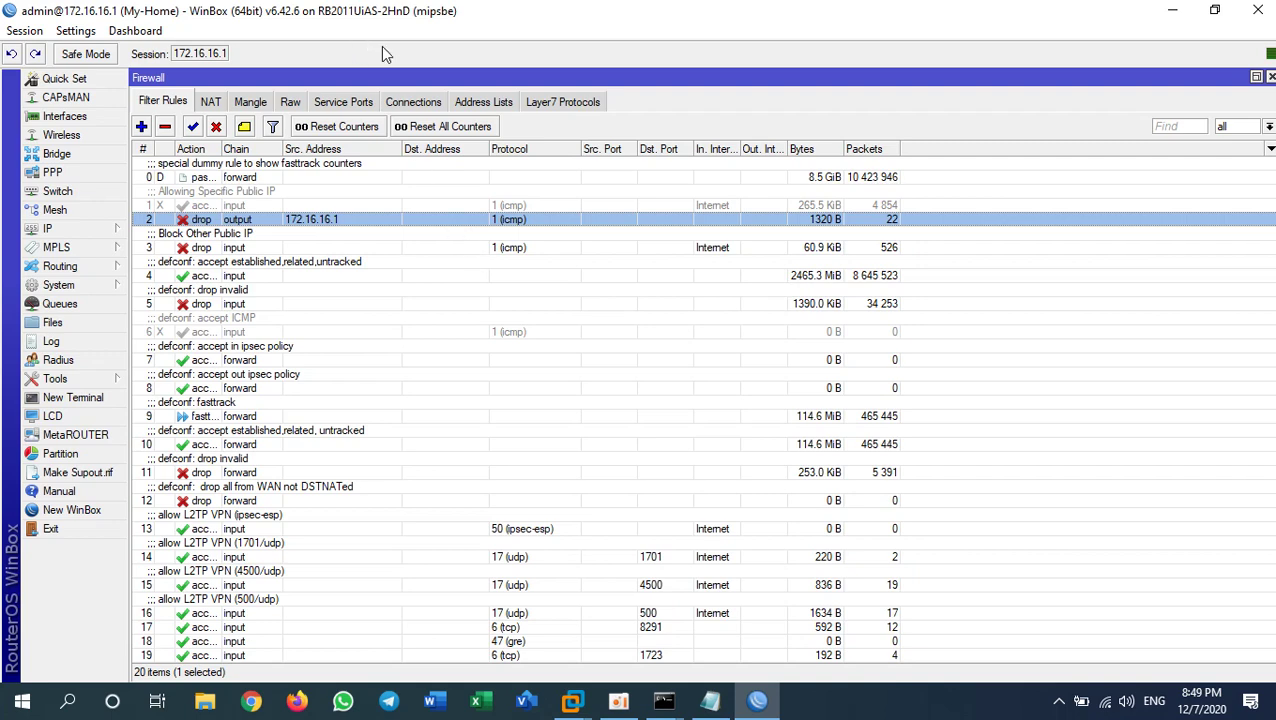
pyautogui.click(480, 101)
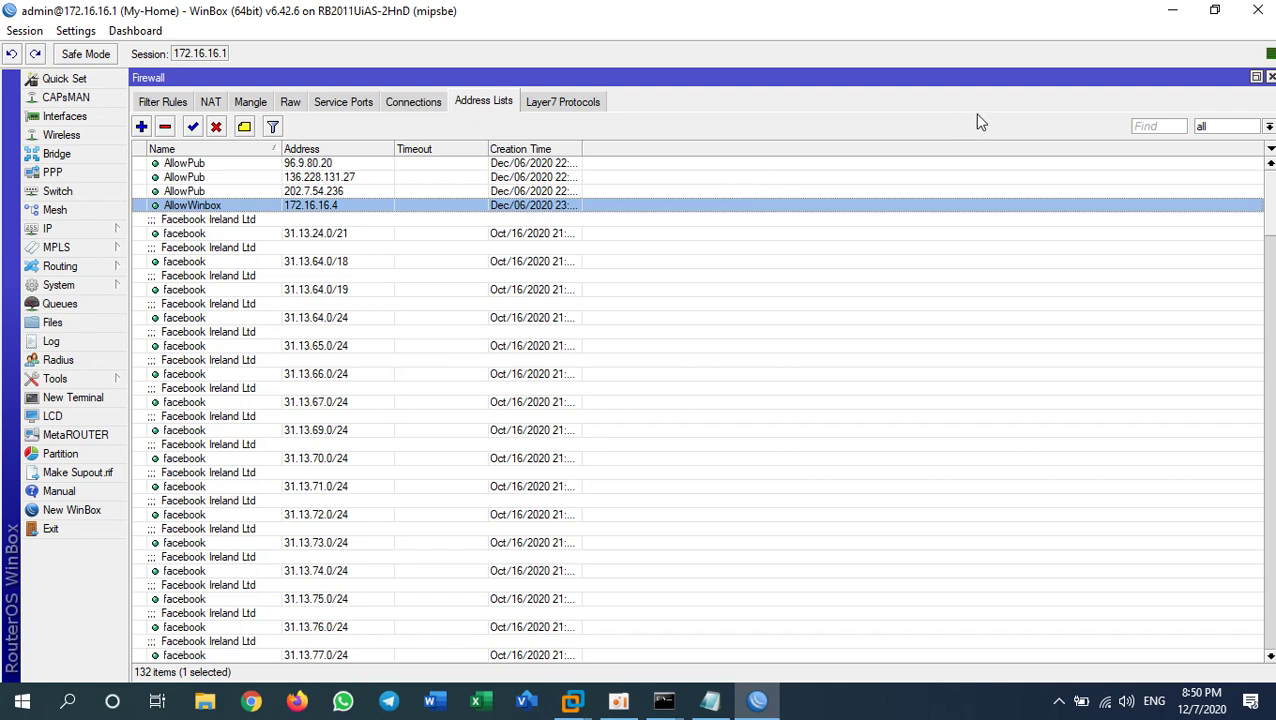
pyautogui.press('Escape')
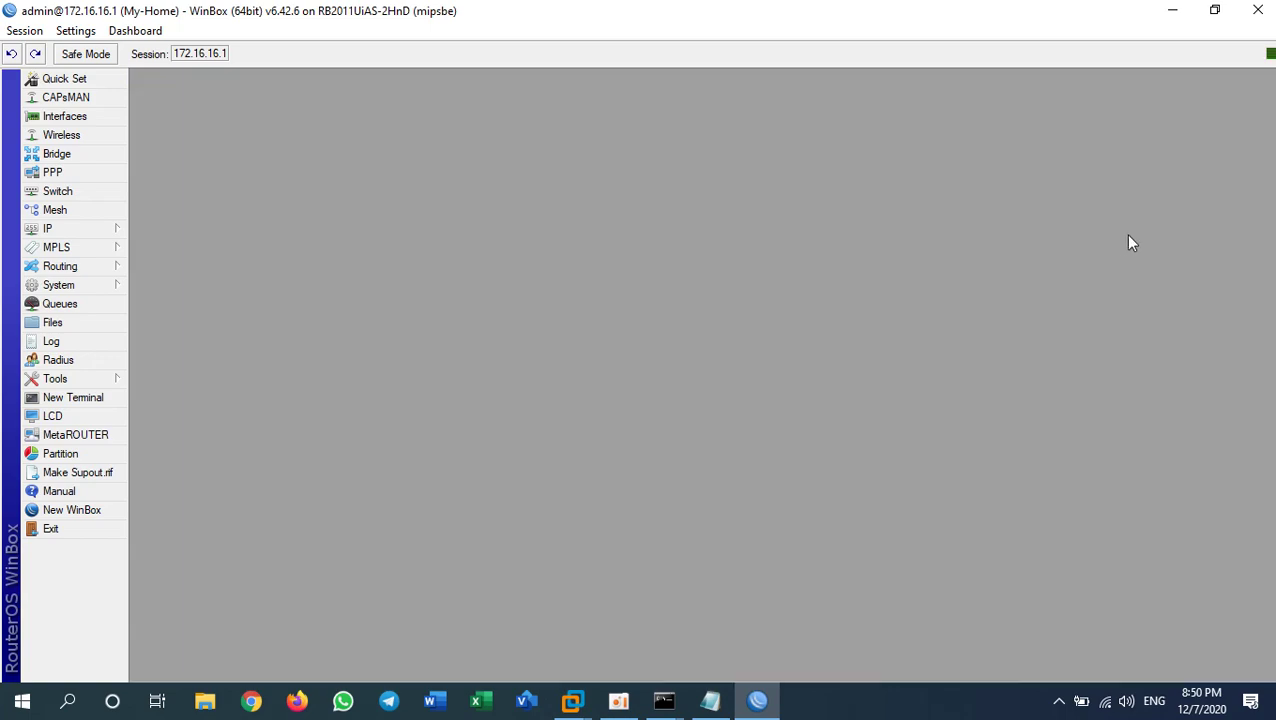
pyautogui.click(1262, 10)
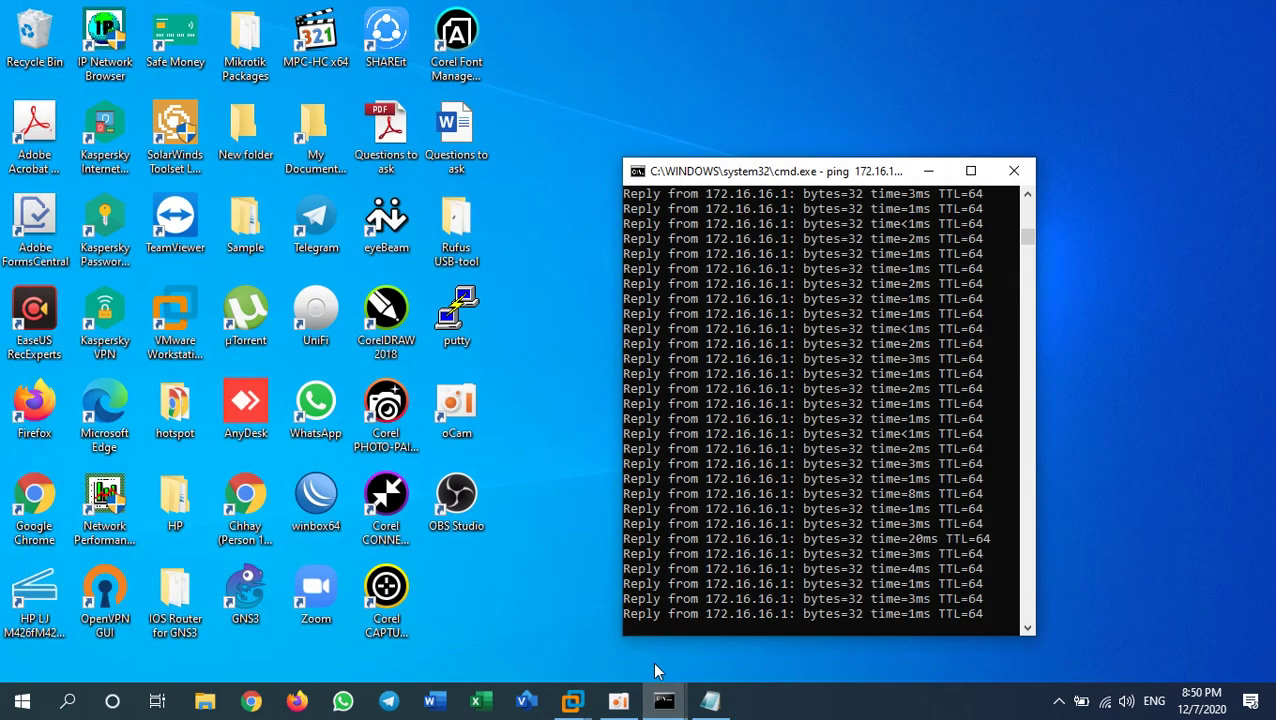